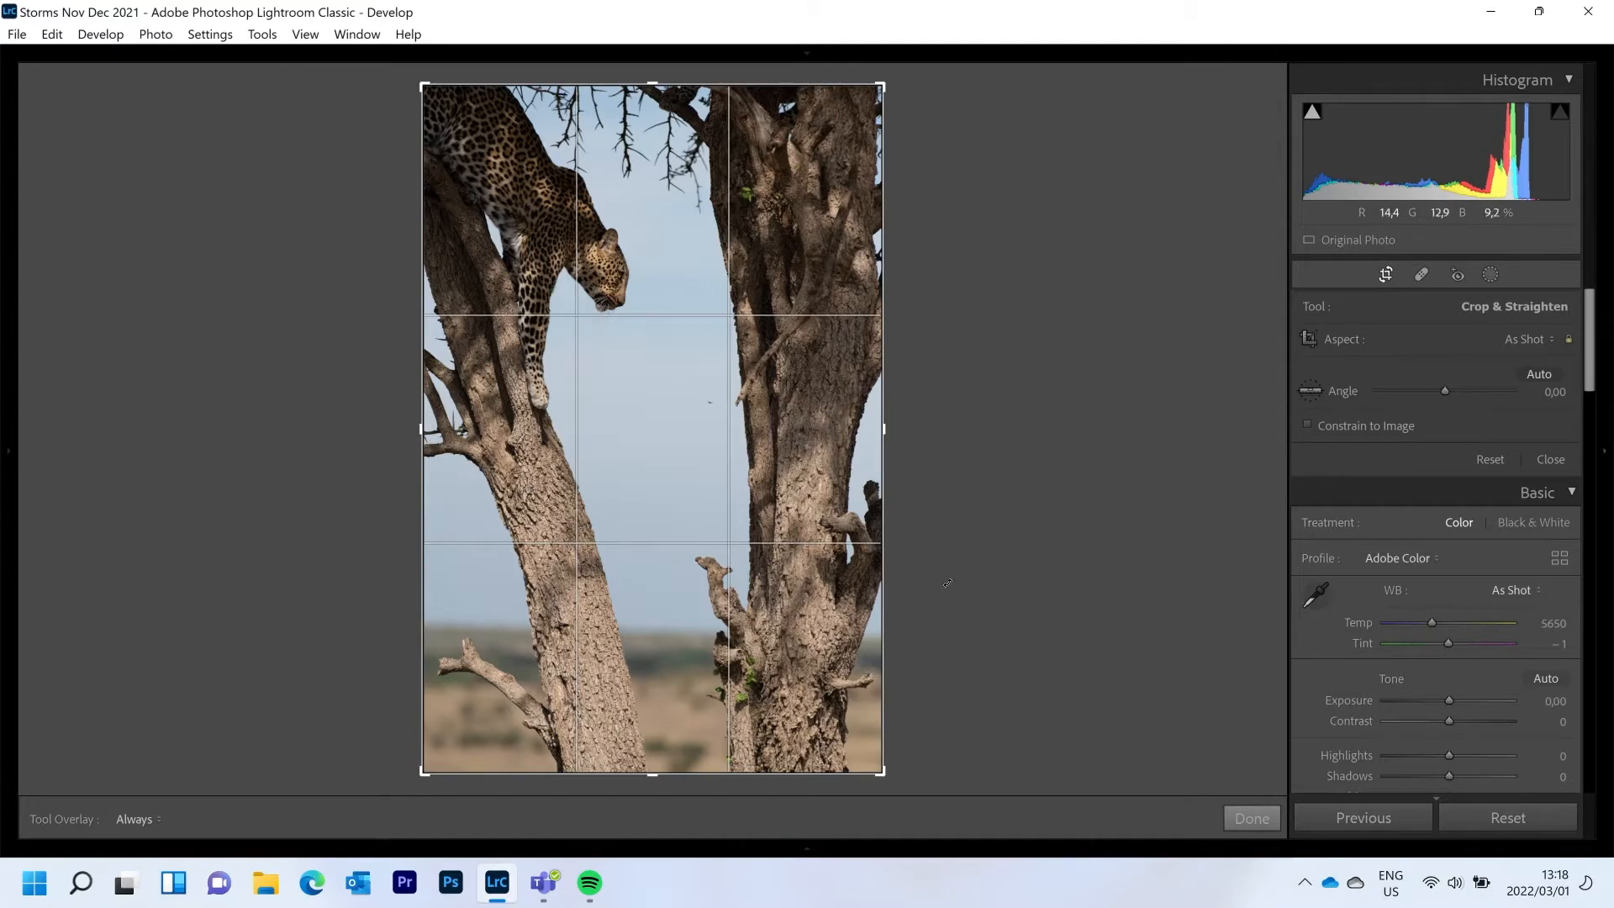
- Crop the photo to a 4 x 5 / 8 x 10 aspect around the leopard's head and foreleg and apply it
left_click(1534, 340)
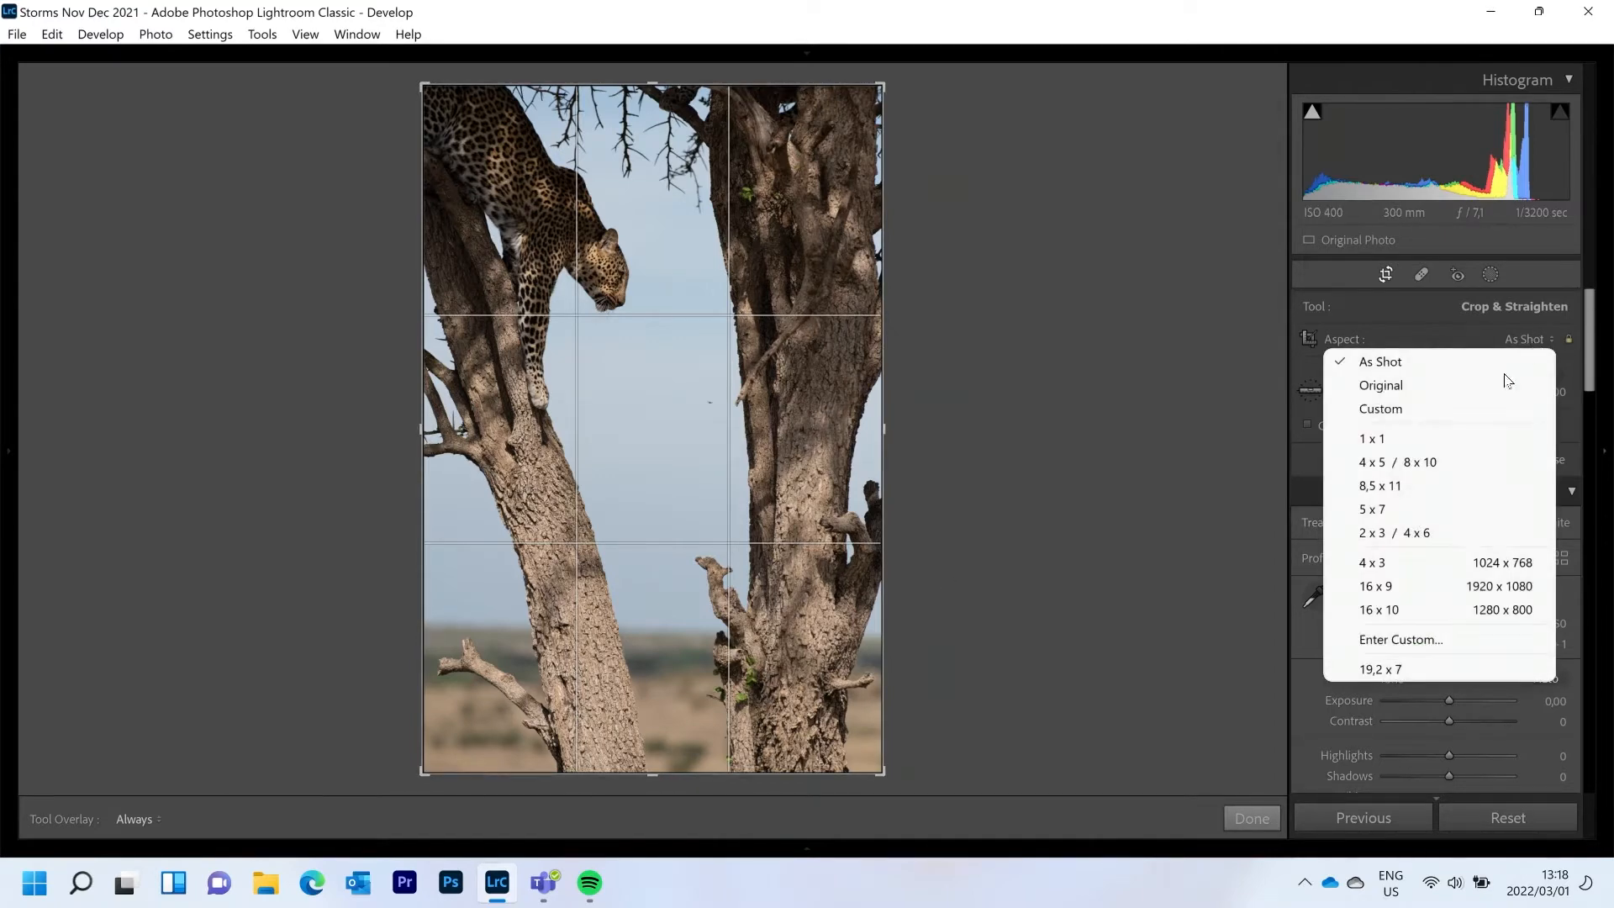
left_click(1443, 461)
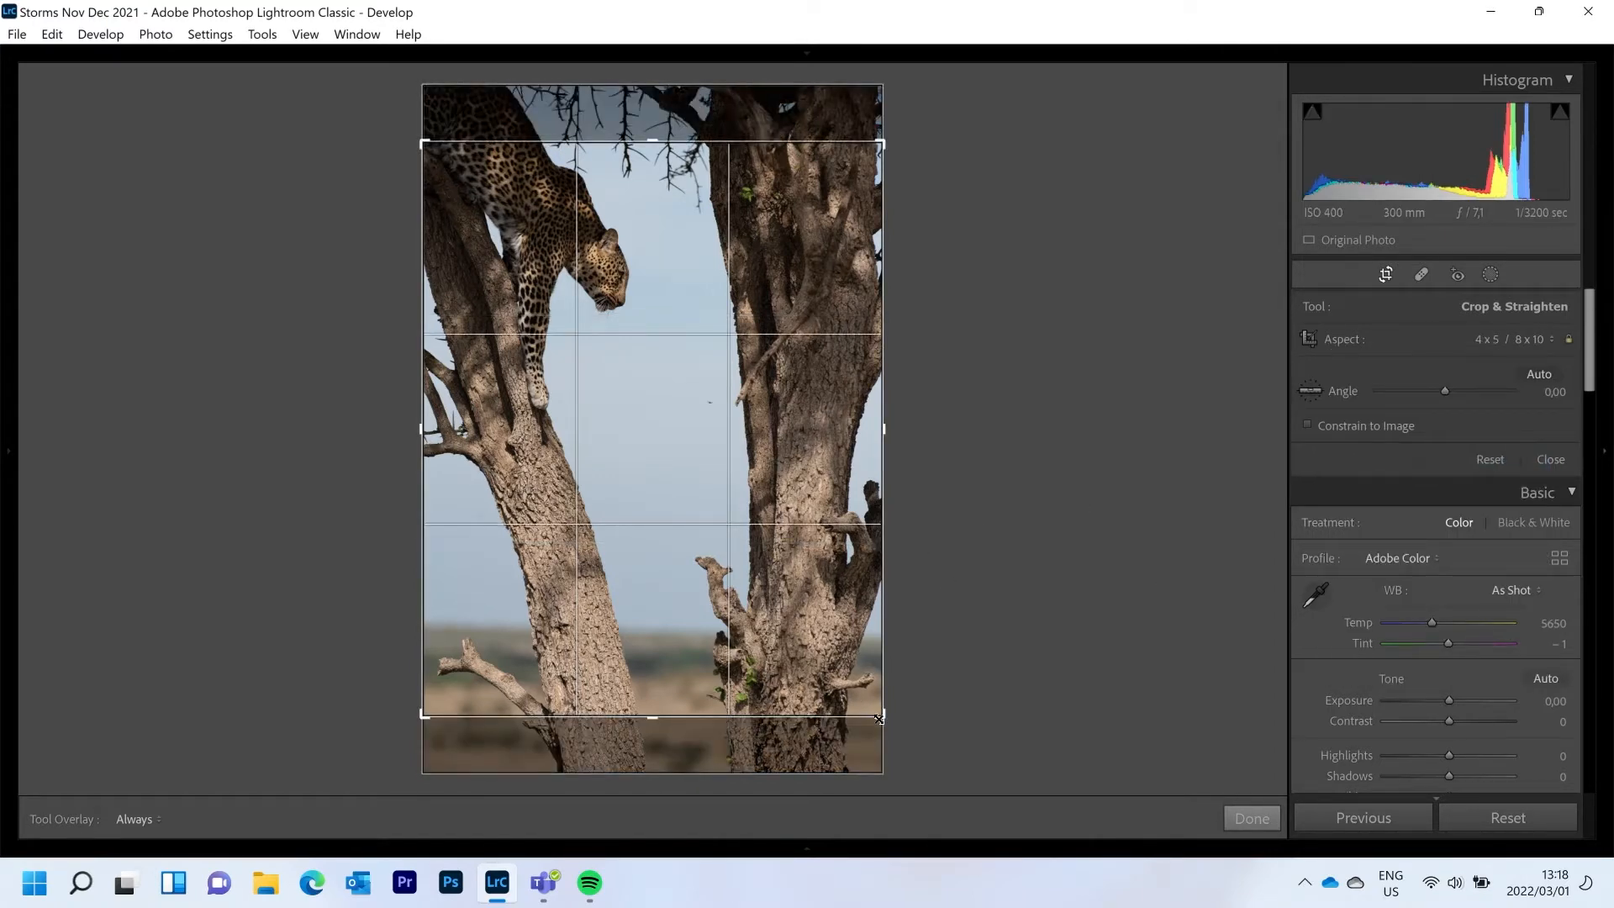
left_click_drag(878, 718, 649, 523)
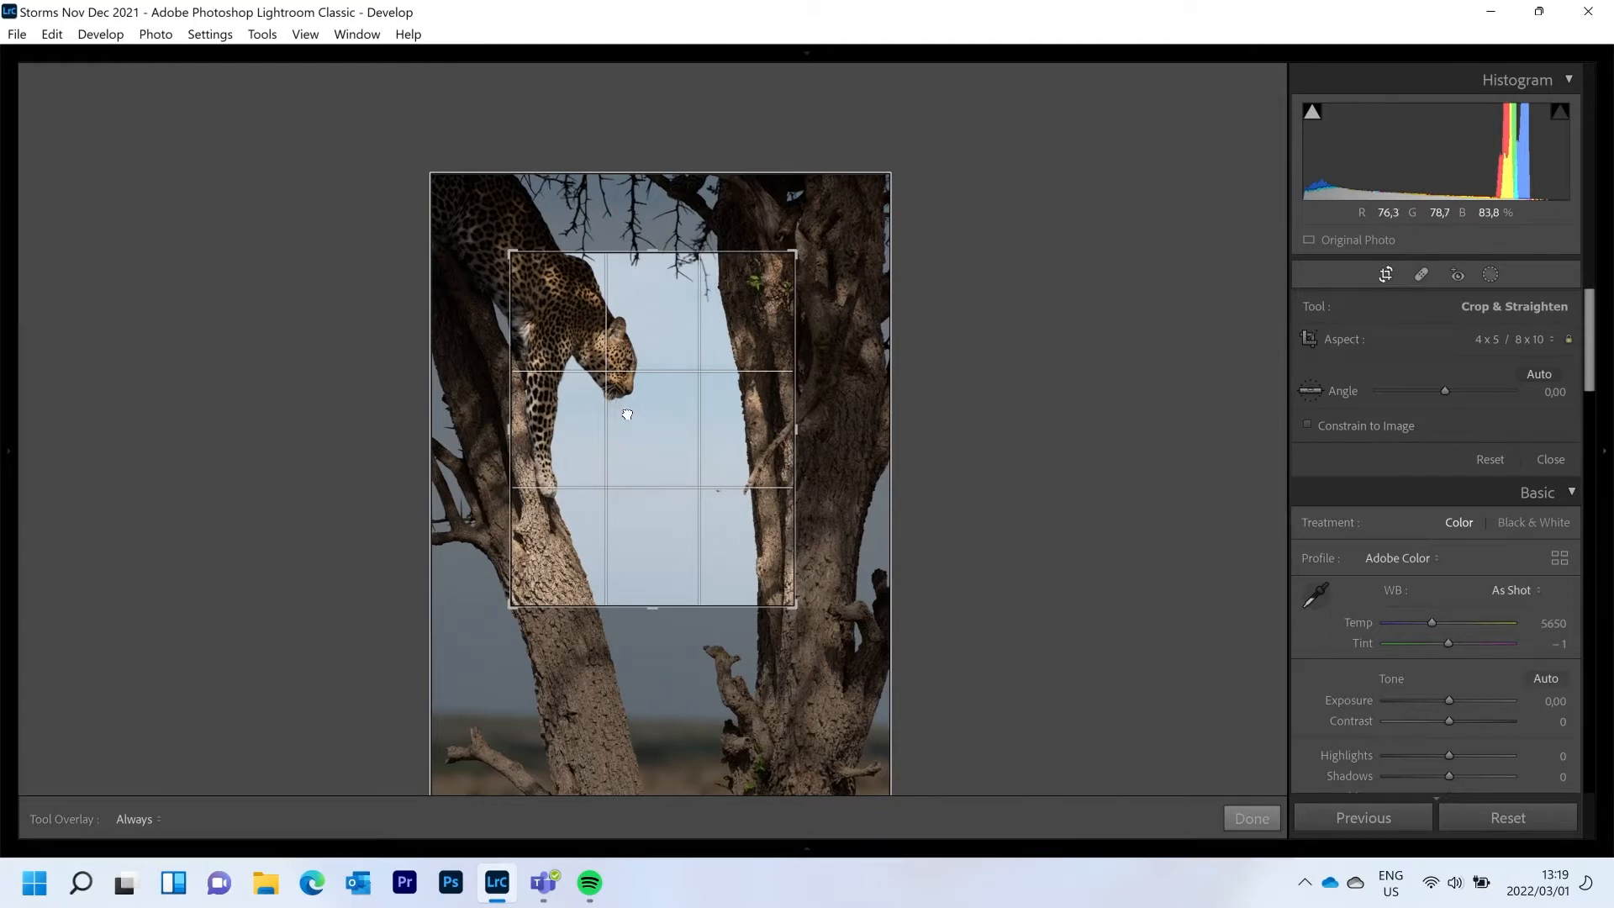
left_click_drag(623, 414, 625, 415)
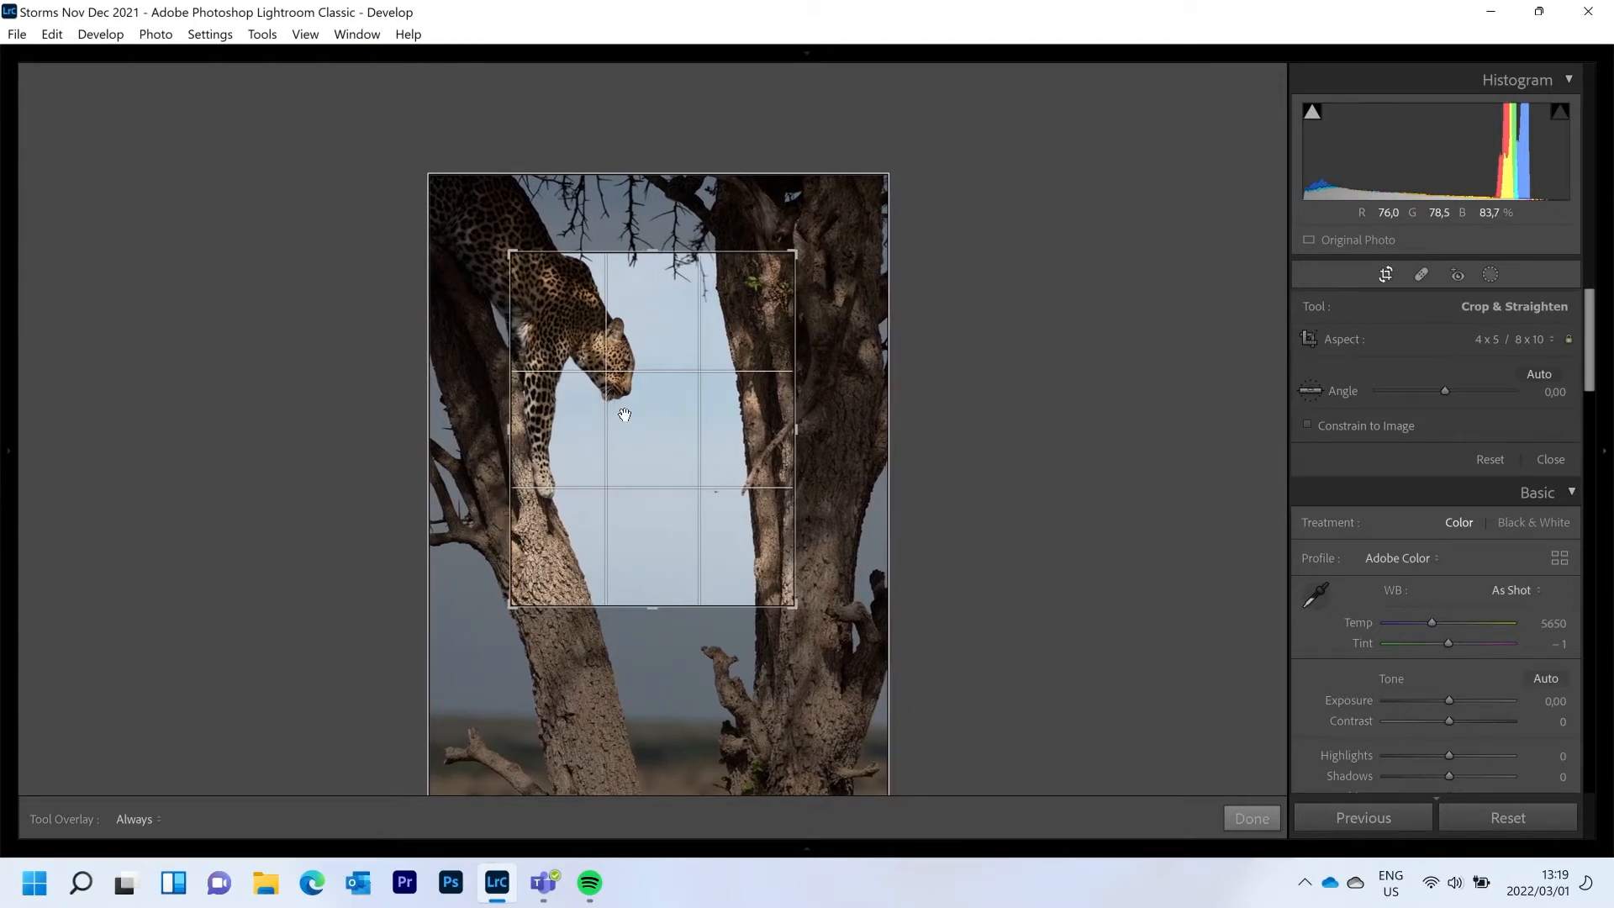
key("Return")
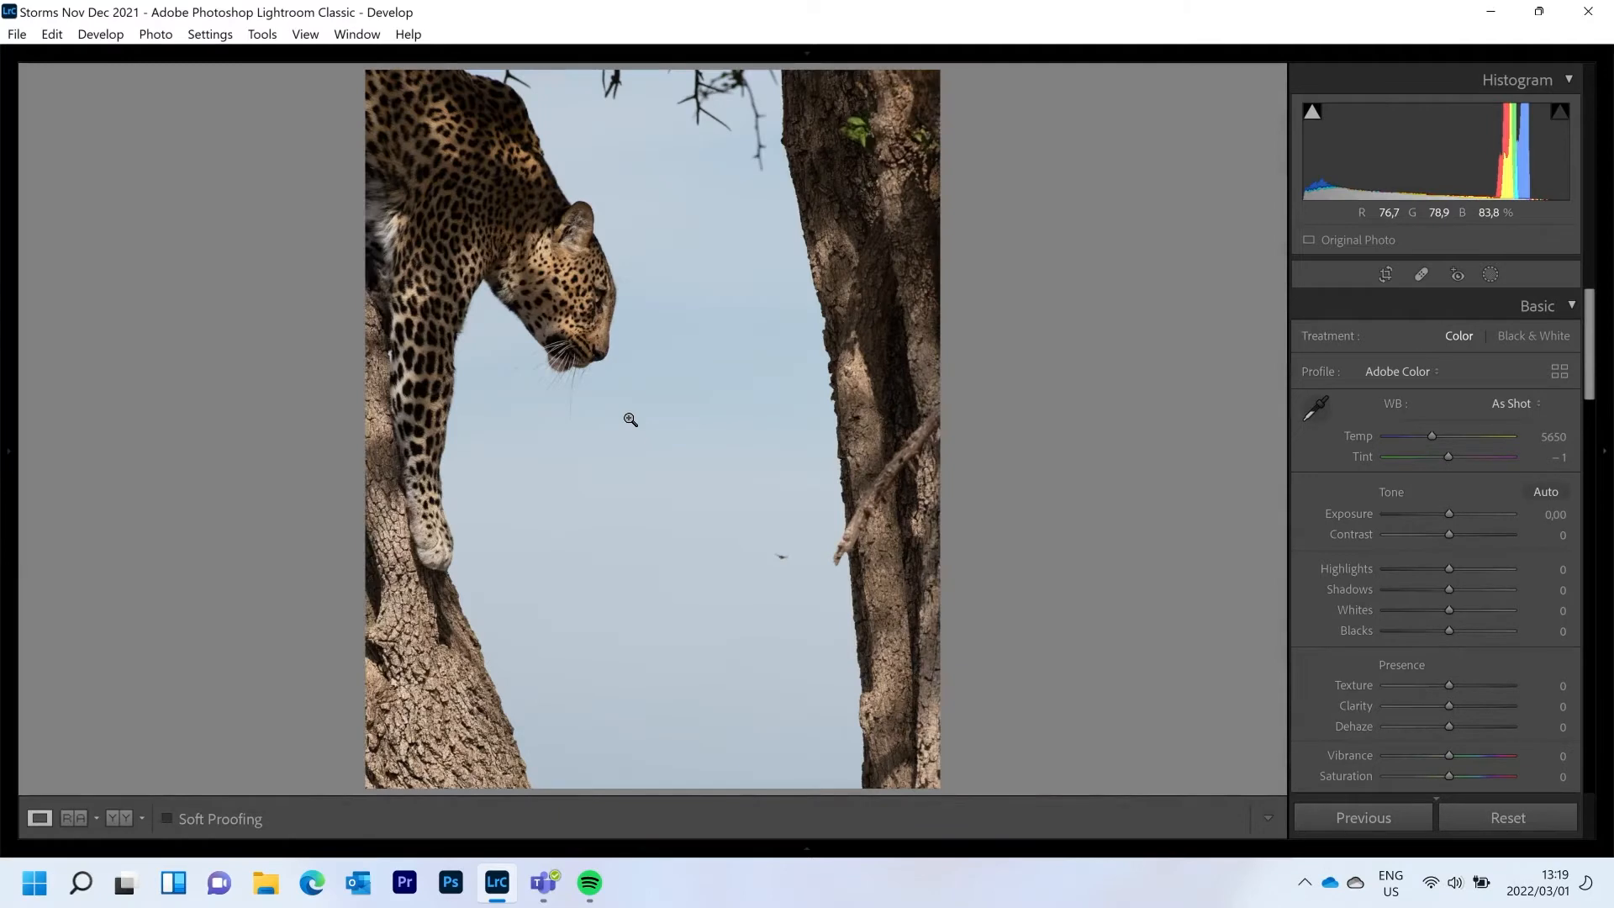
- Examine the leopard's face, eye and whiskers at 100% and 300% magnification
left_click(623, 361)
left_click_drag(571, 333, 593, 381)
left_click(559, 289)
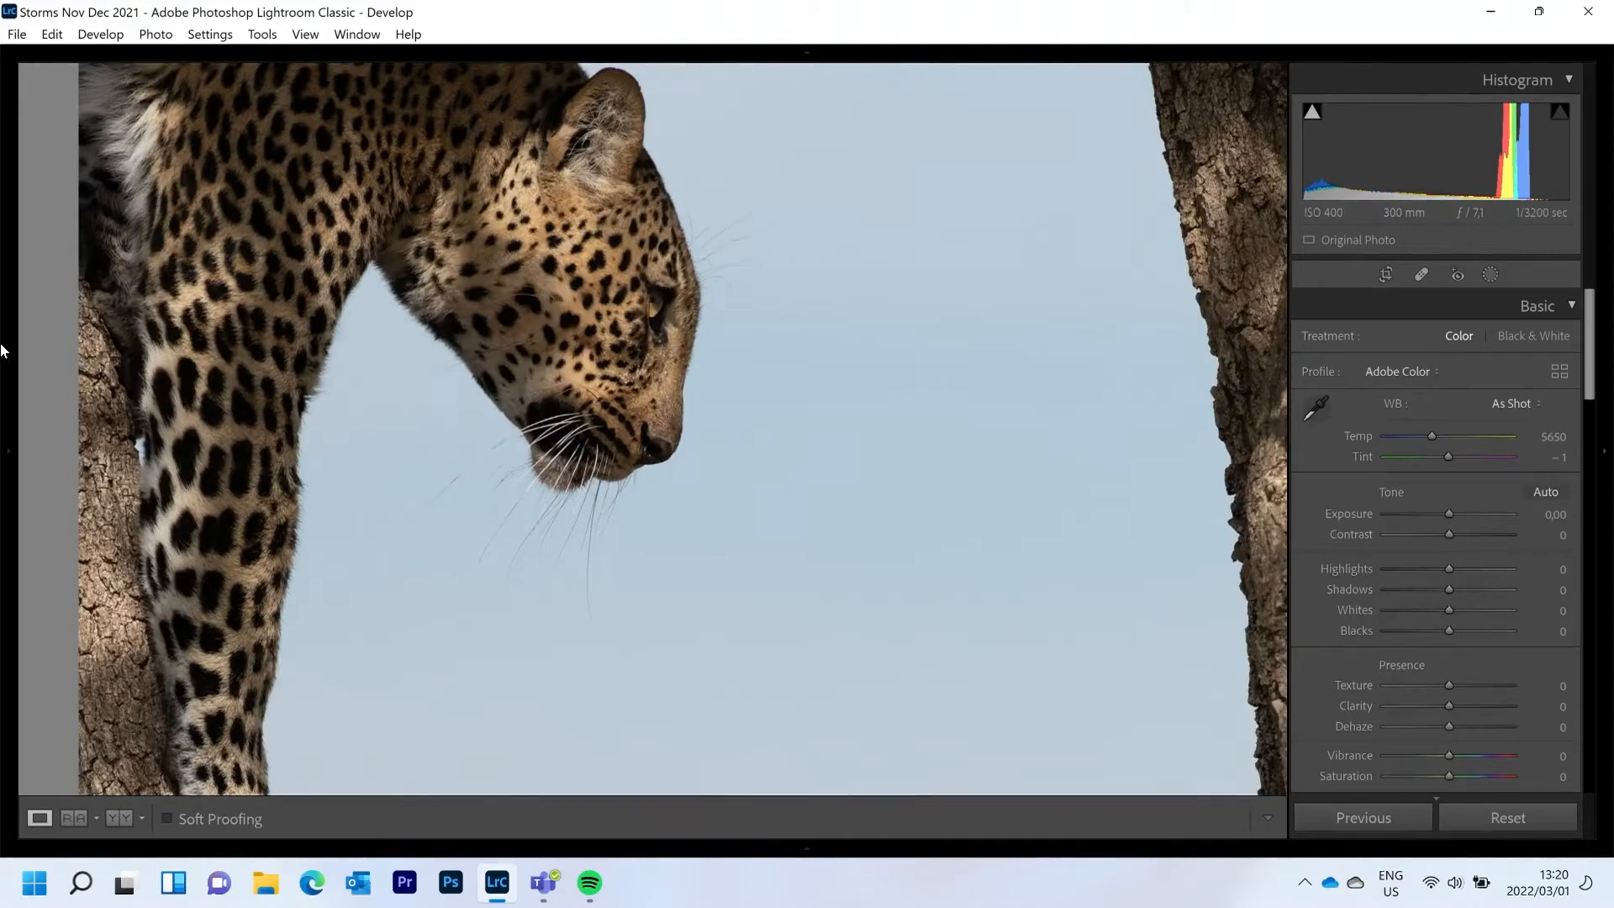
mouse_move(4, 350)
mouse_move(154, 197)
left_mouse_down()
mouse_move(165, 179)
mouse_move(192, 221)
mouse_move(182, 181)
left_mouse_up()
left_click(274, 77)
left_click(242, 77)
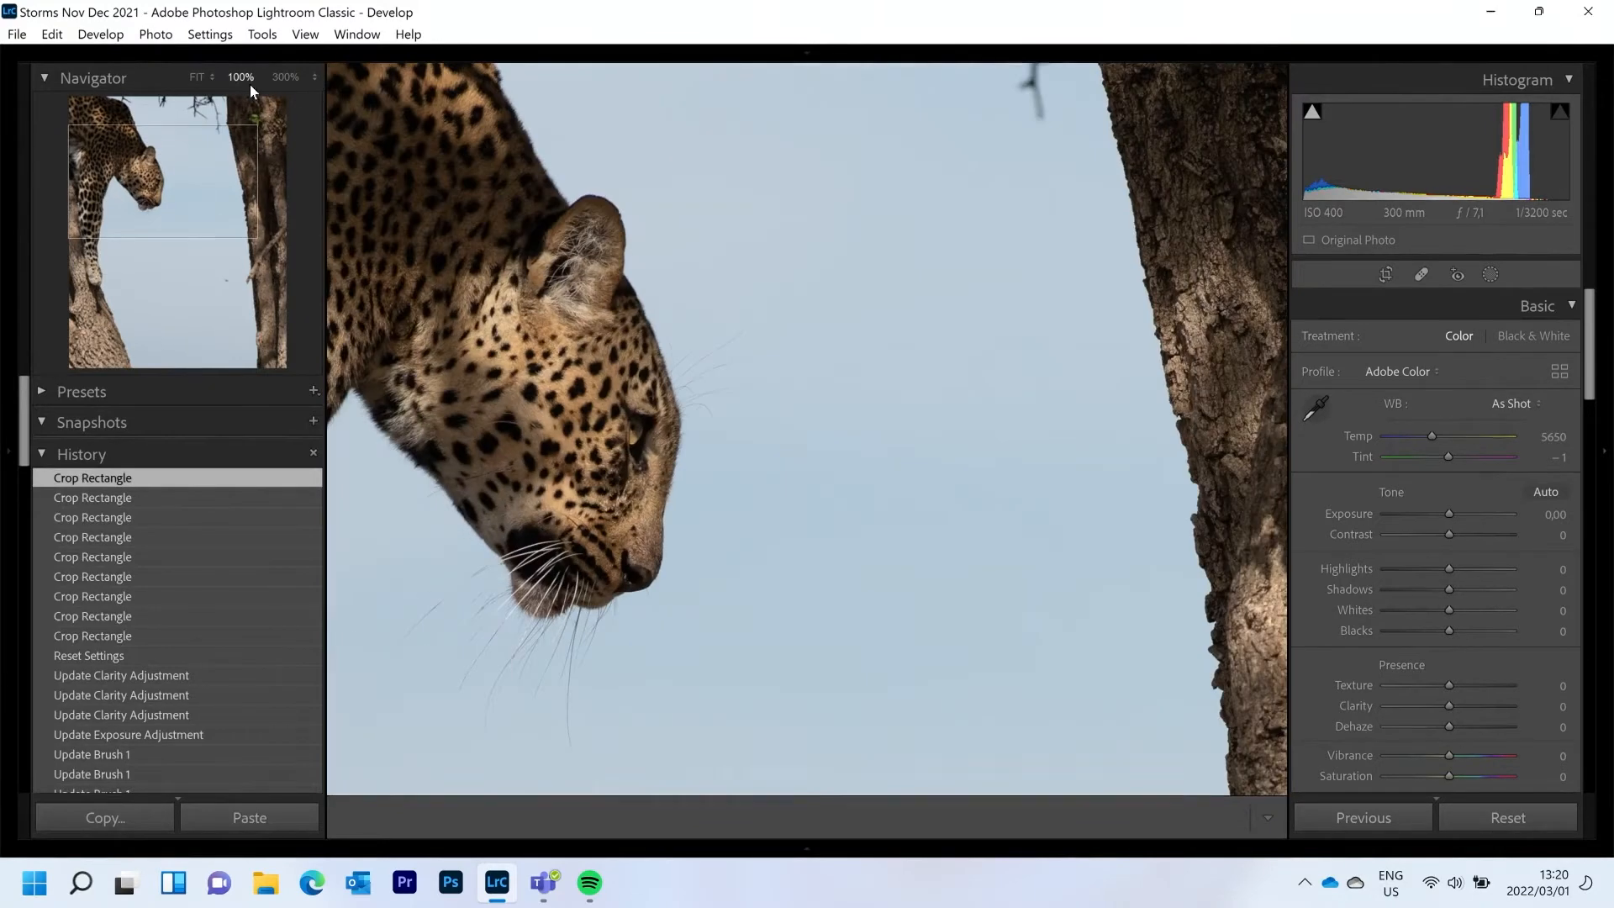
left_click(286, 77)
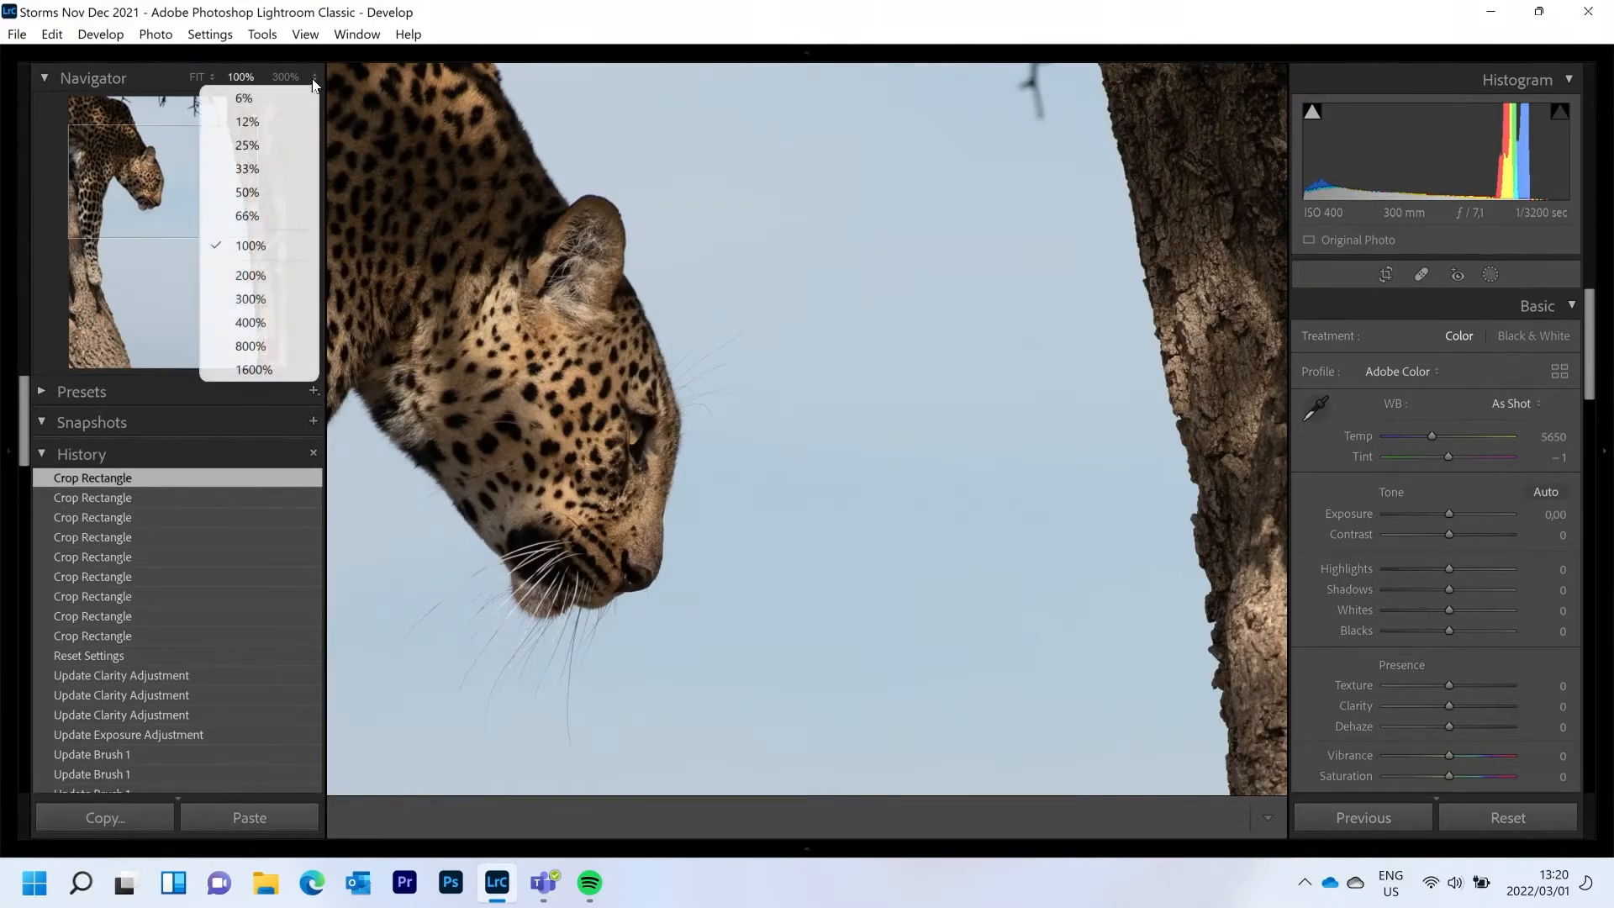
left_click(240, 81)
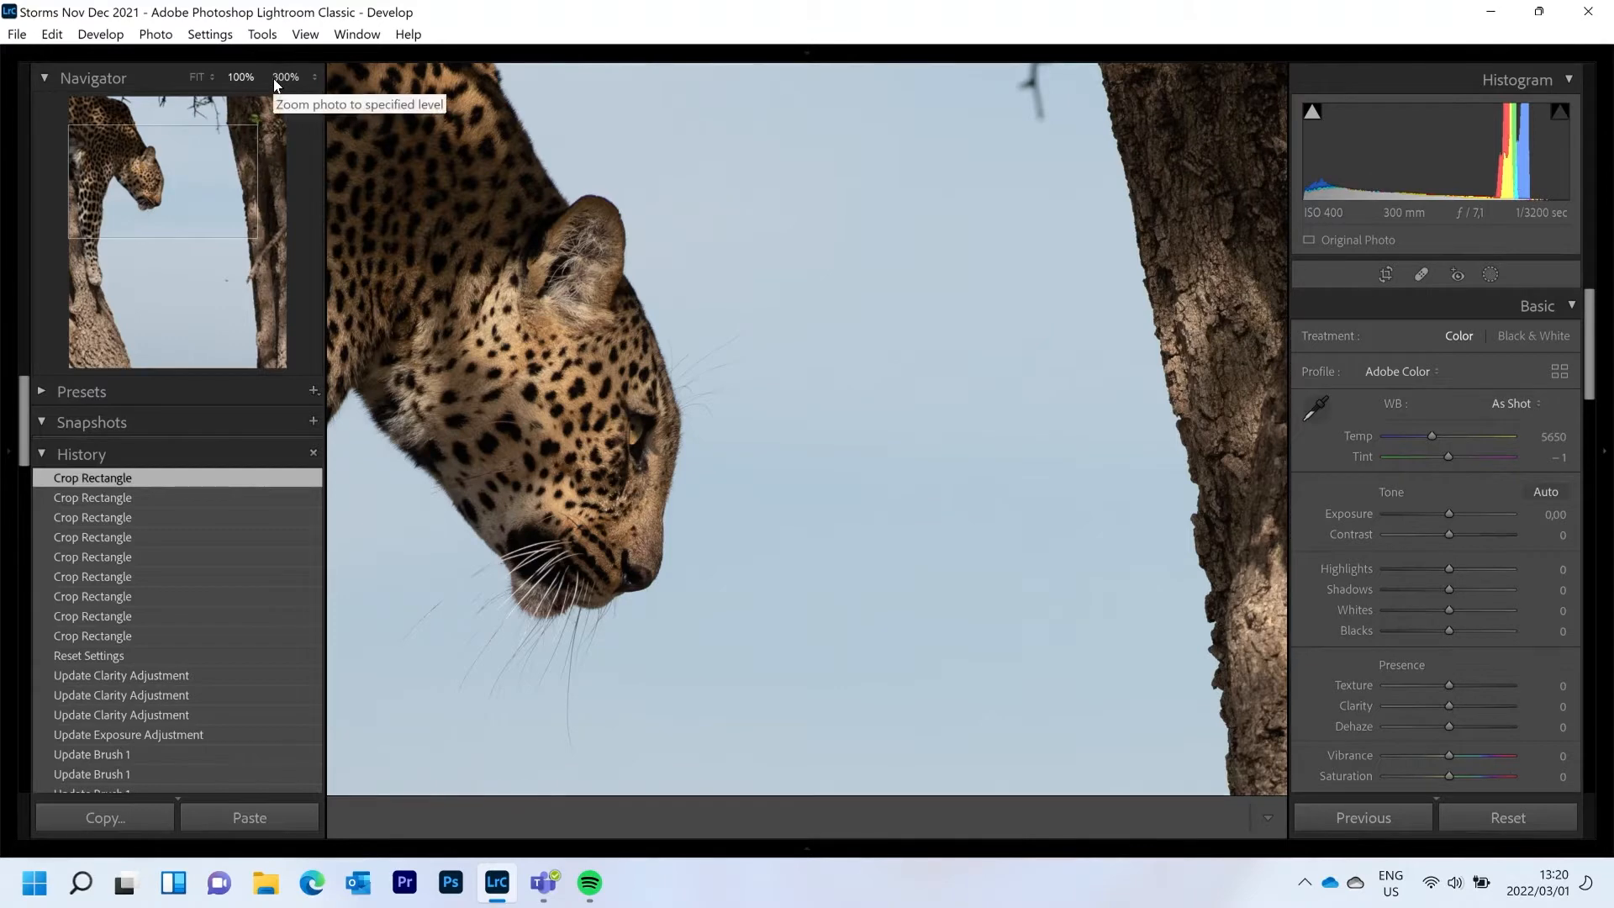
left_click(275, 77)
key("F7")
left_click_drag(475, 338, 890, 101)
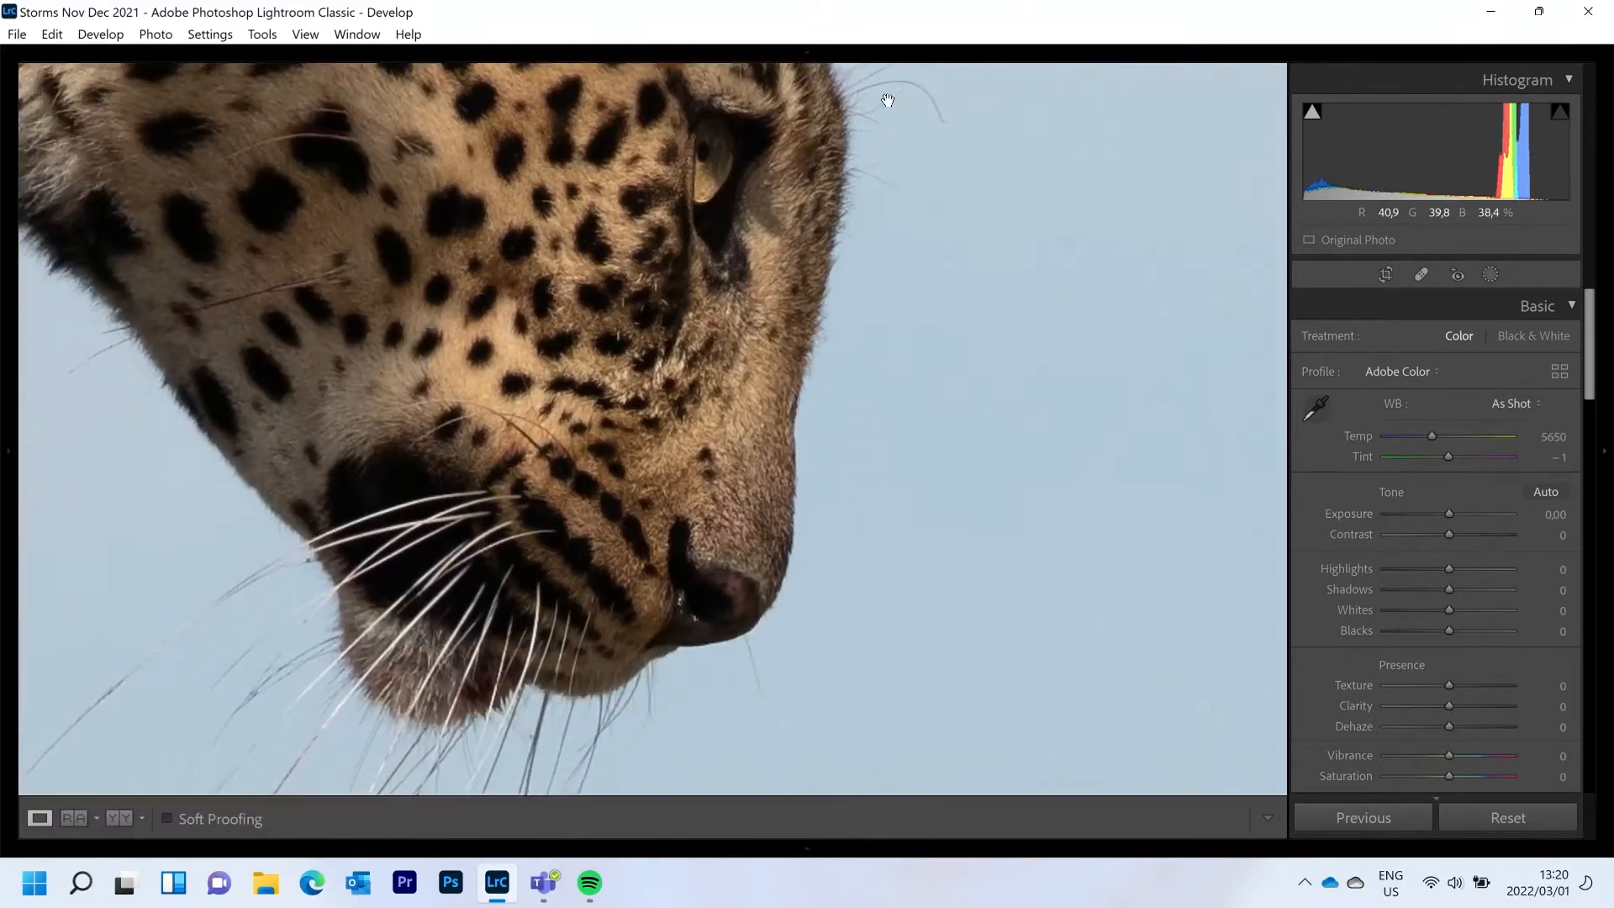
left_click_drag(657, 471, 810, 202)
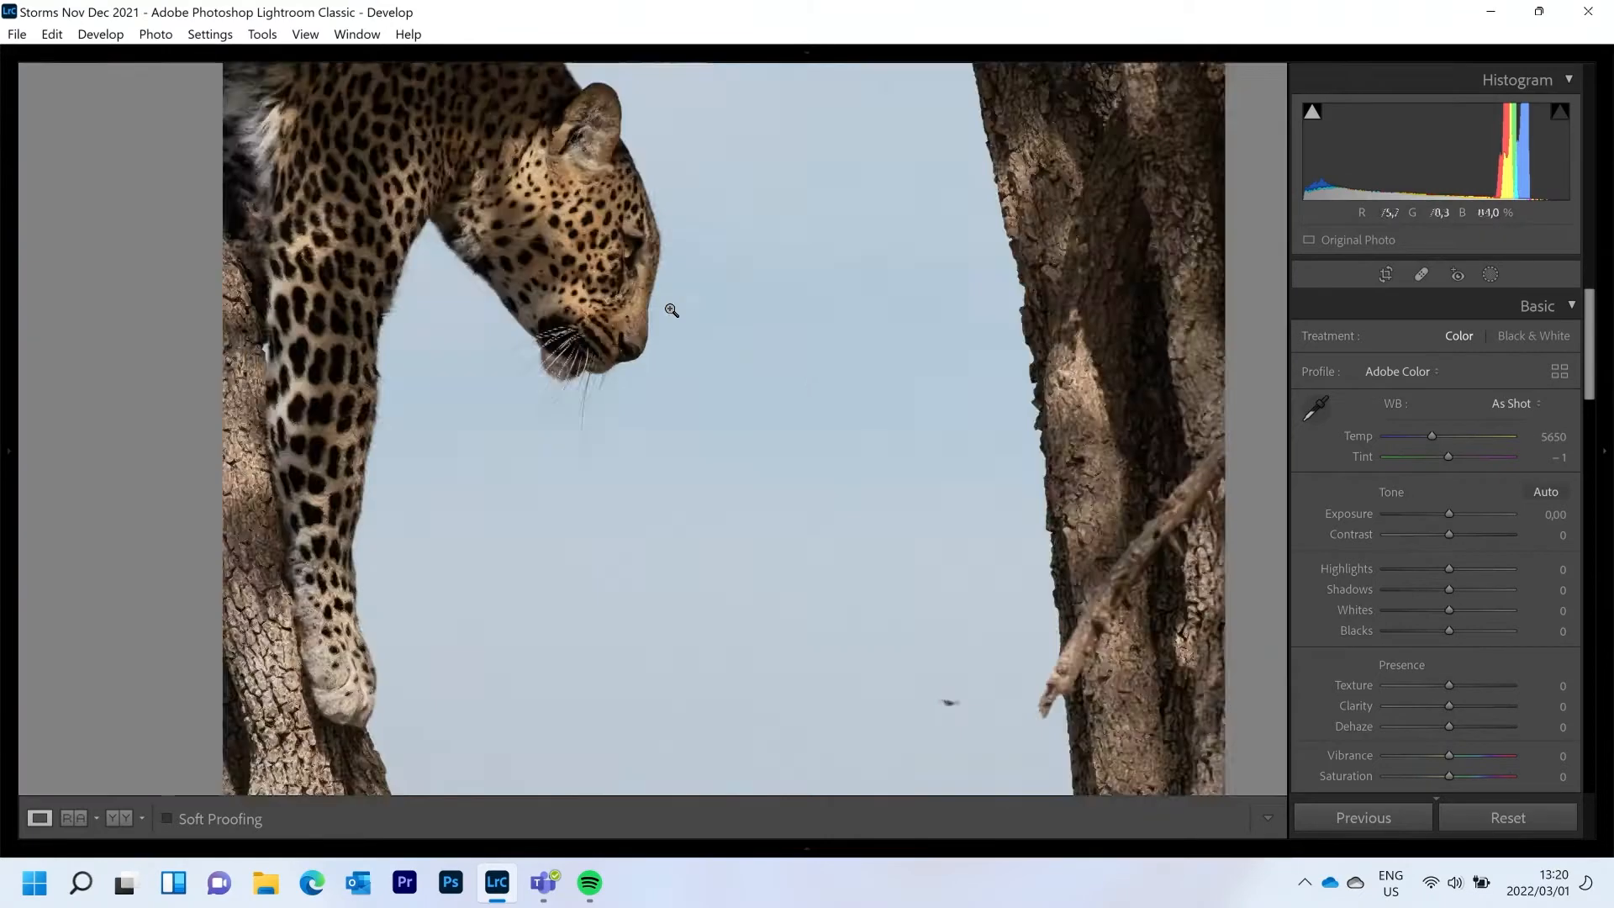
left_click(666, 306)
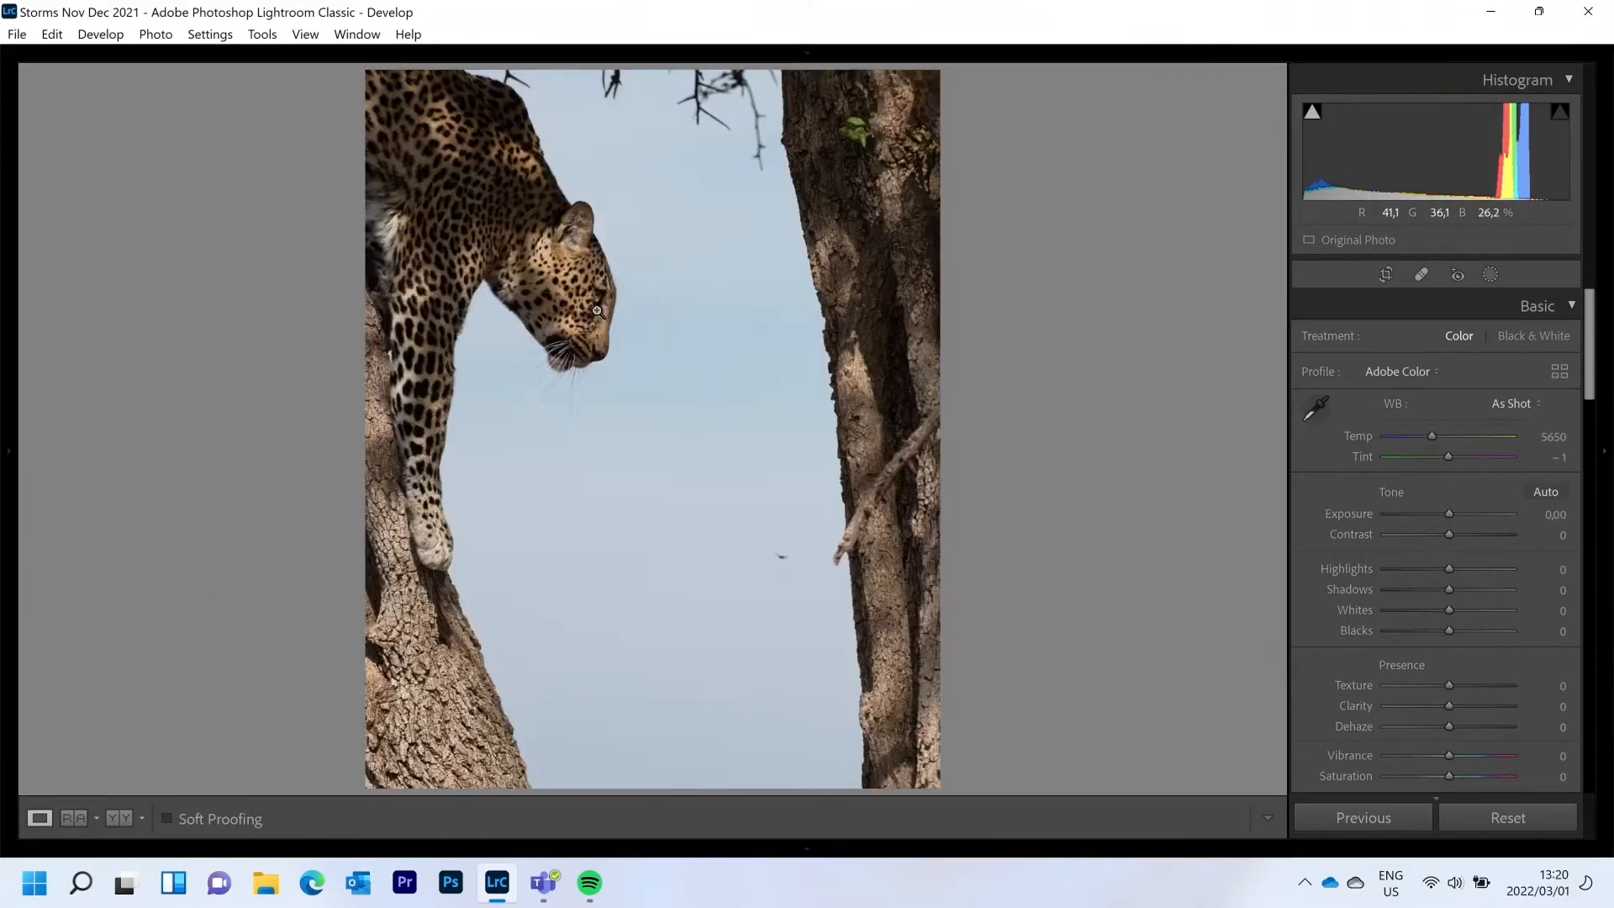
- Add a brush mask with a feather of 70 and a brush size of 12.3
mouse_move(1, 361)
left_click(240, 78)
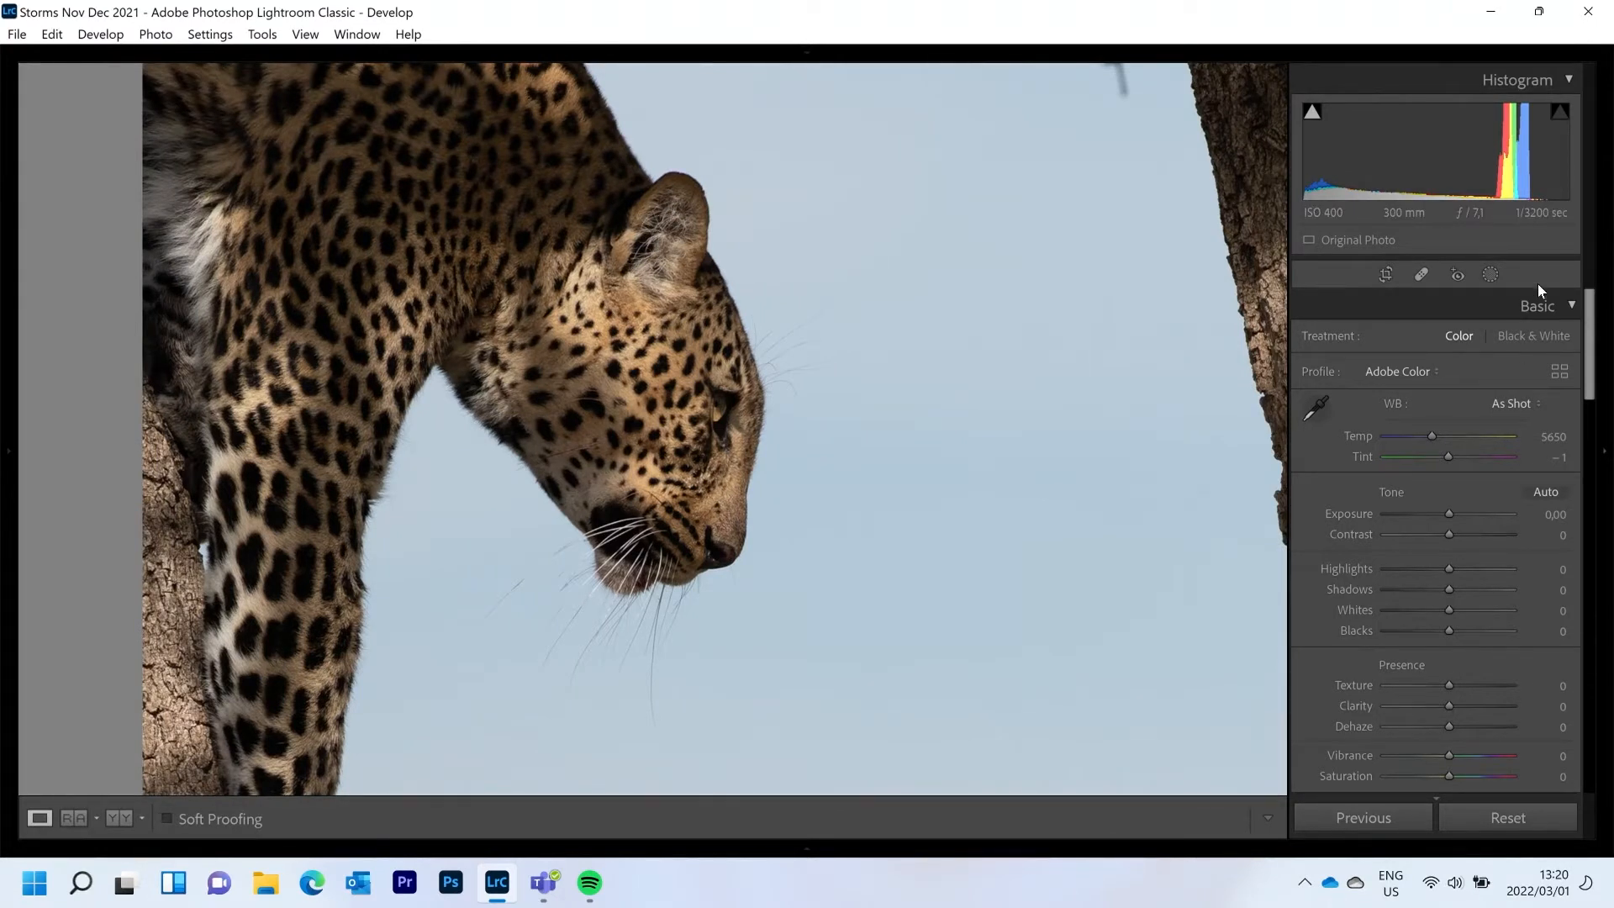
left_click(1490, 274)
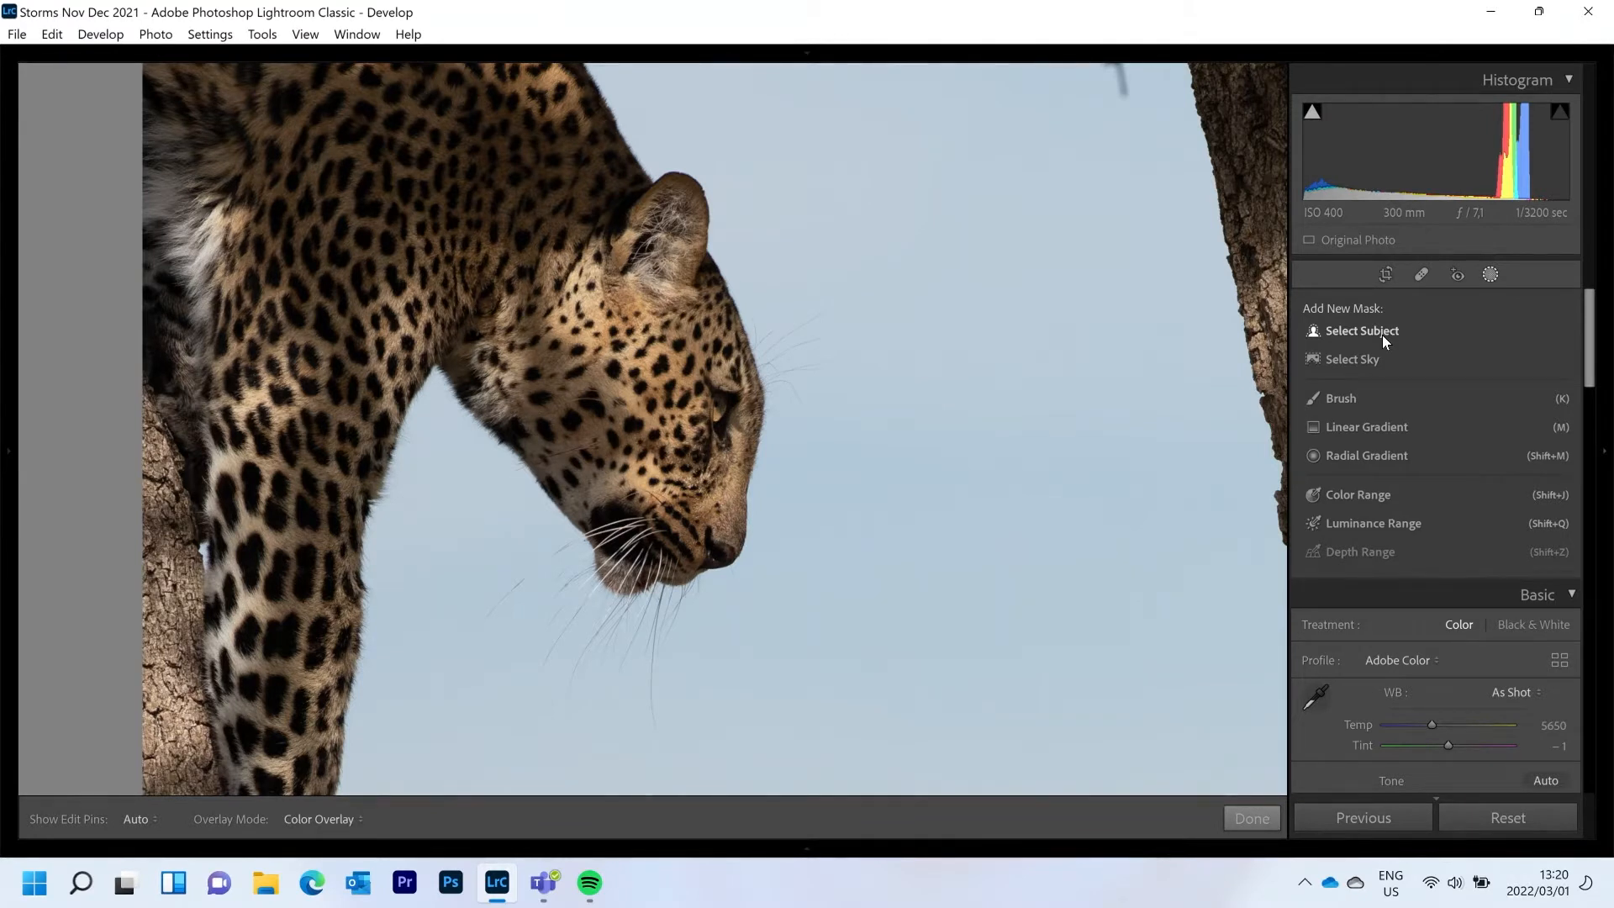
left_click(1353, 400)
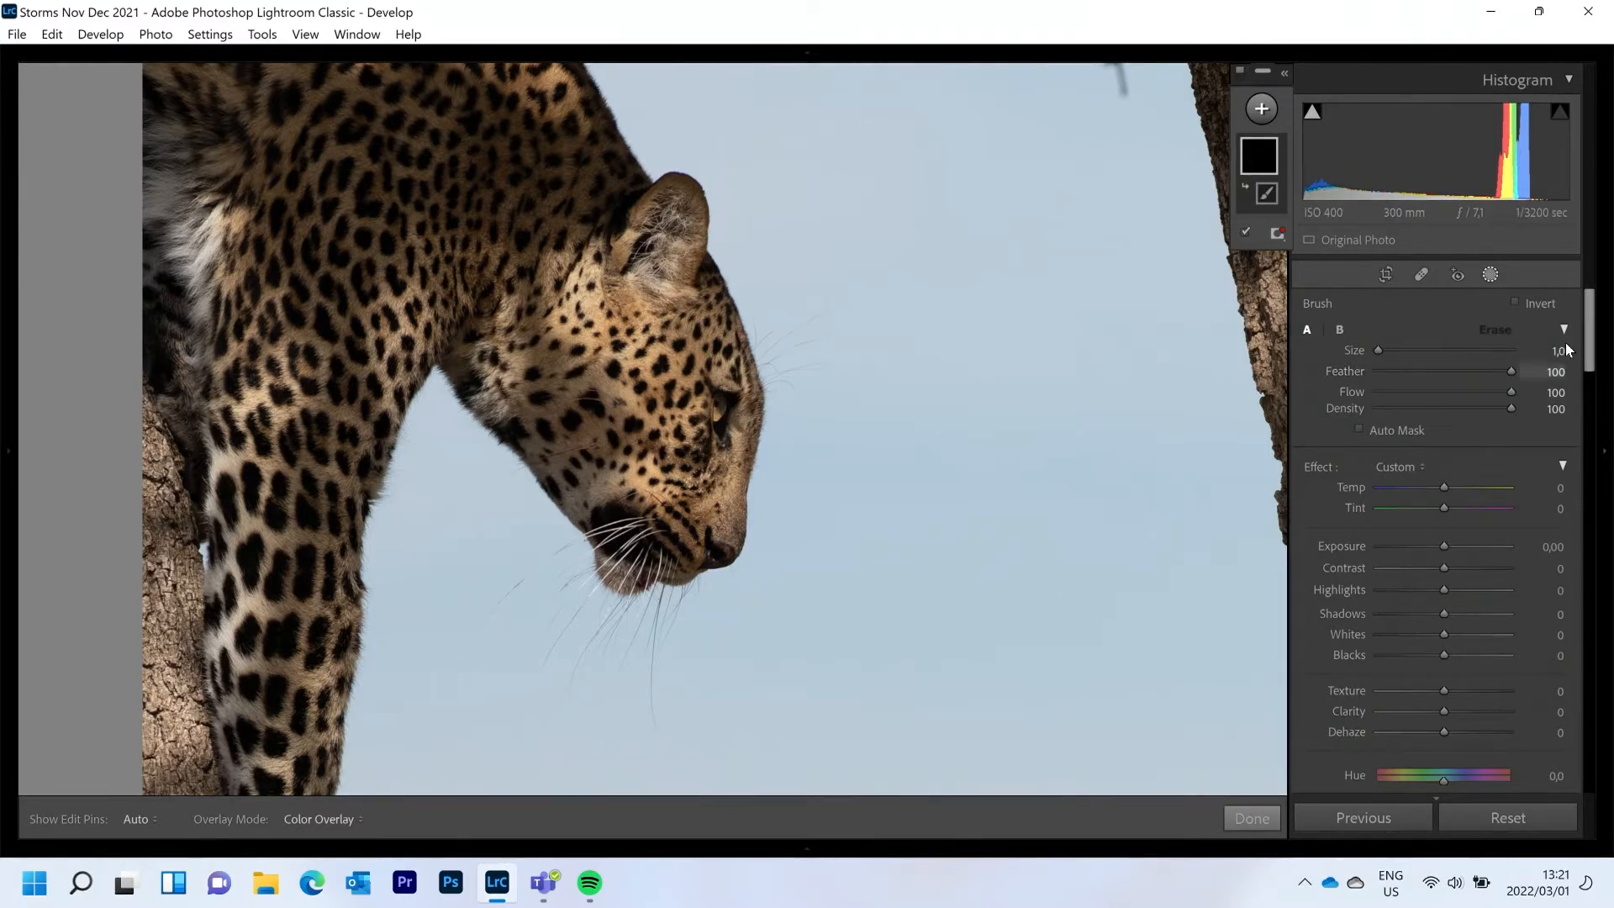
left_click_drag(1509, 372, 1469, 370)
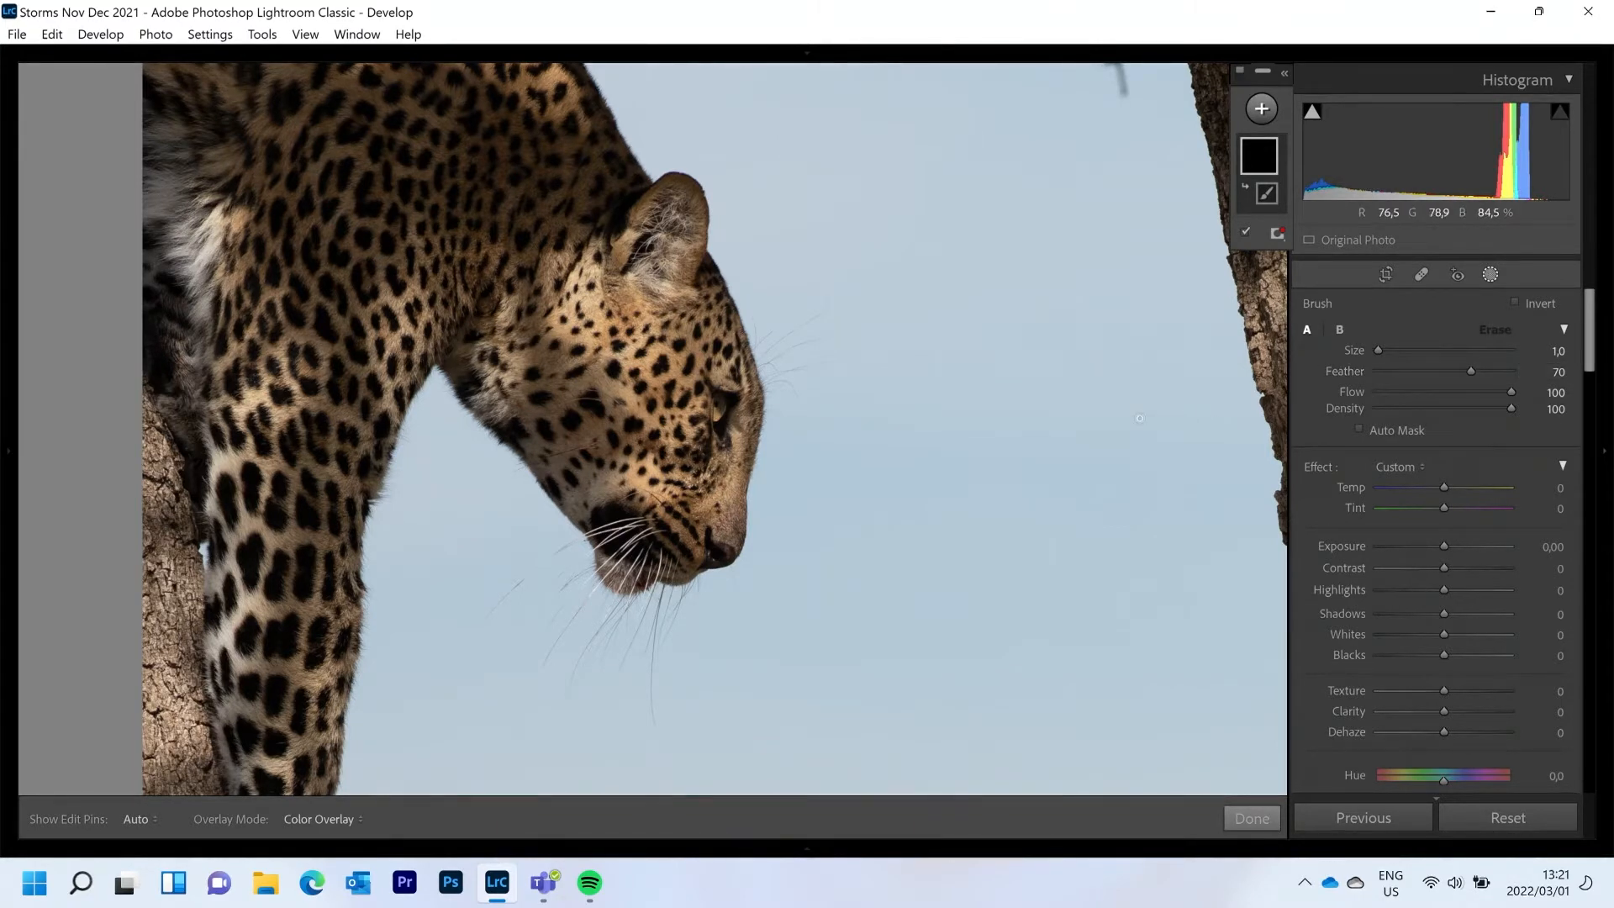
left_click(1430, 352)
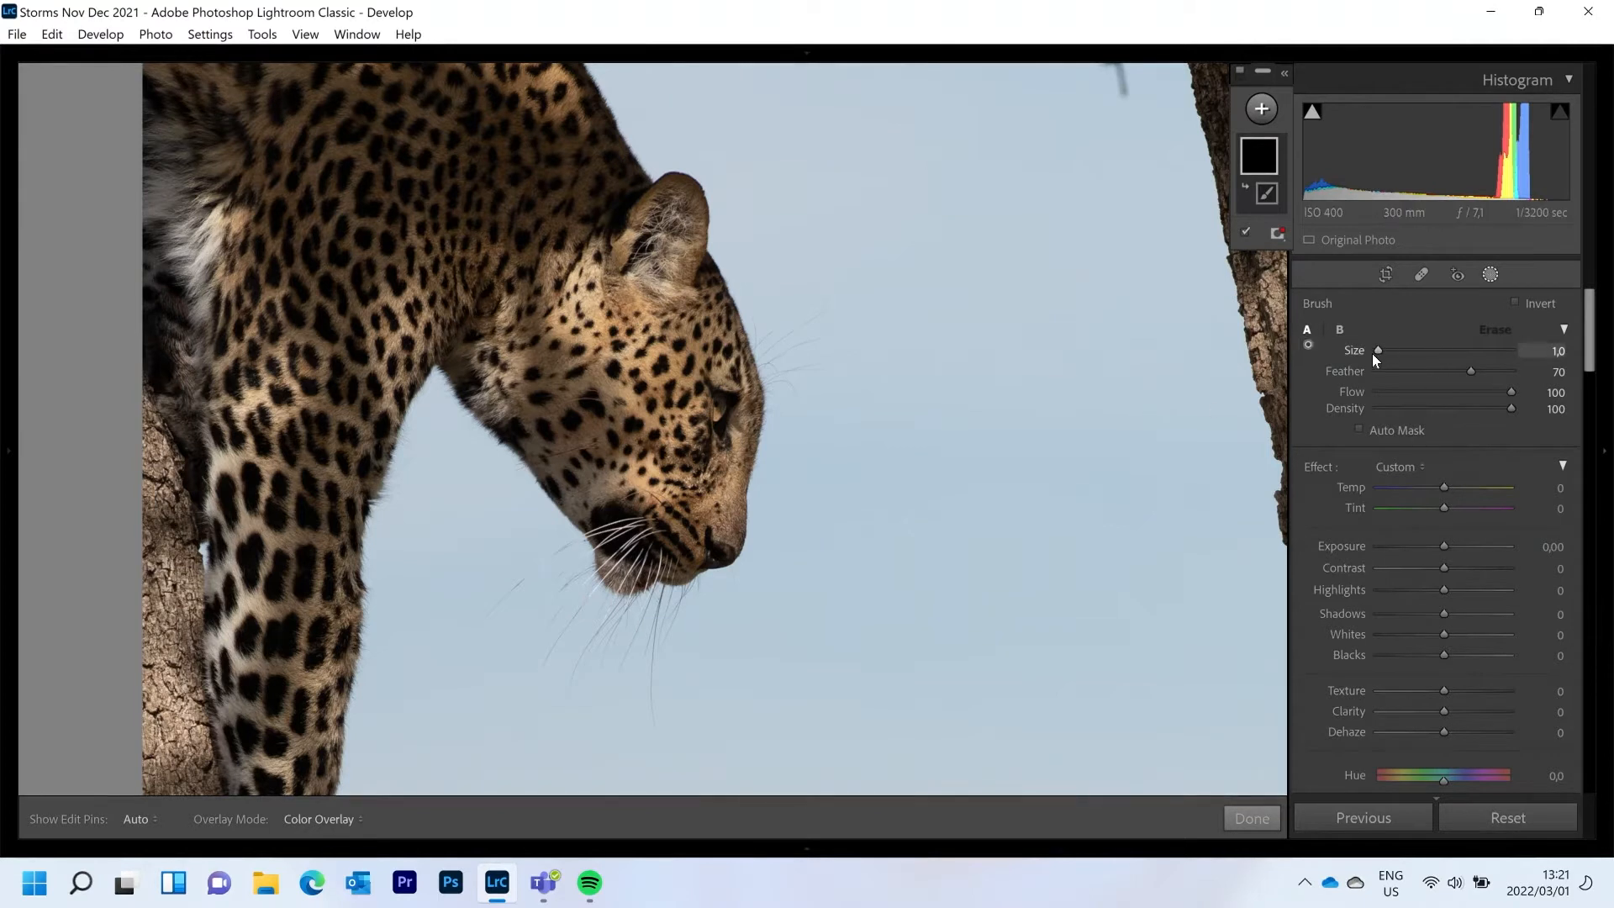
left_click_drag(1429, 352, 1392, 350)
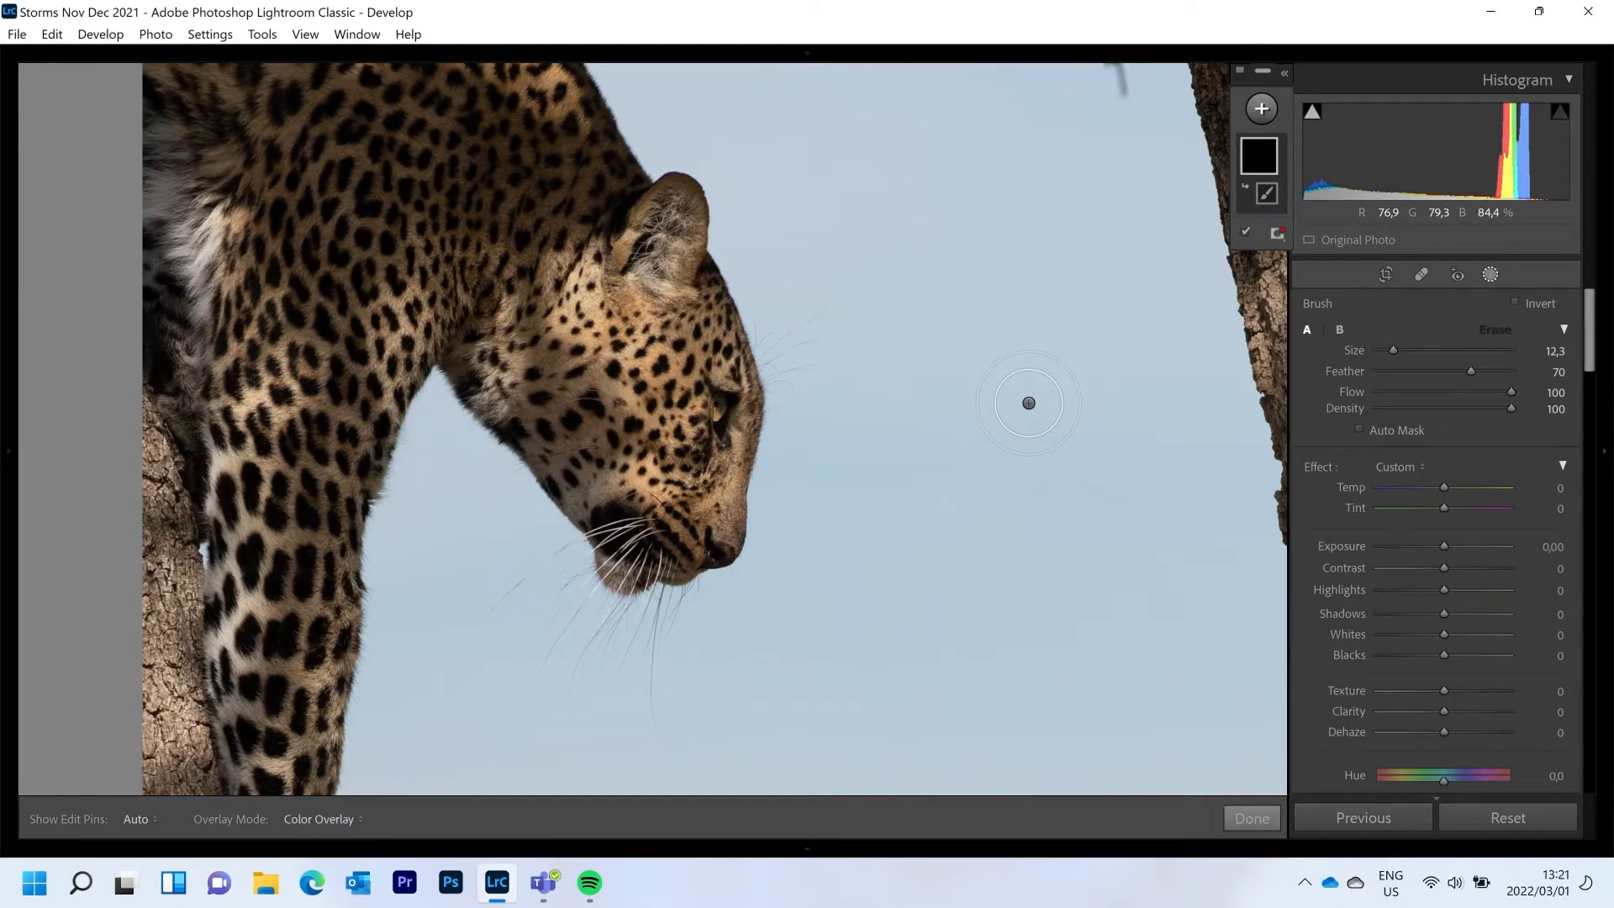
- Reduce the brush size to 3 and paint the mask over the inside of the leopard's ear
scroll(1029, 403, "down", 1)
scroll(1029, 403, "down", 4)
scroll(1028, 403, "down", 5)
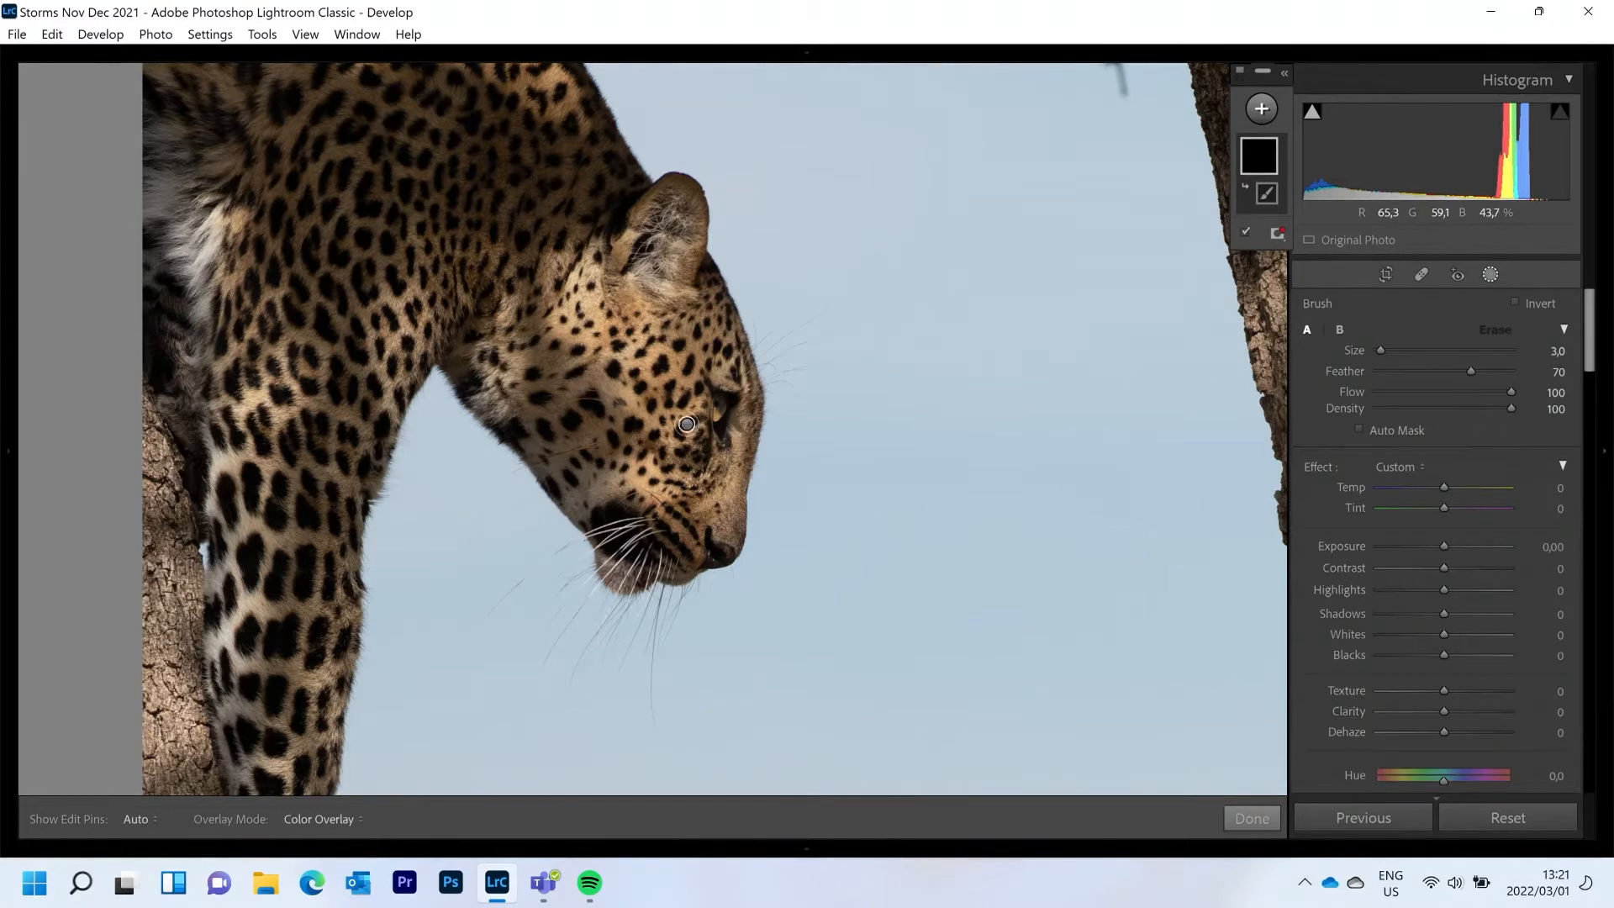
scroll(656, 268, "up", 1)
left_click(1284, 73)
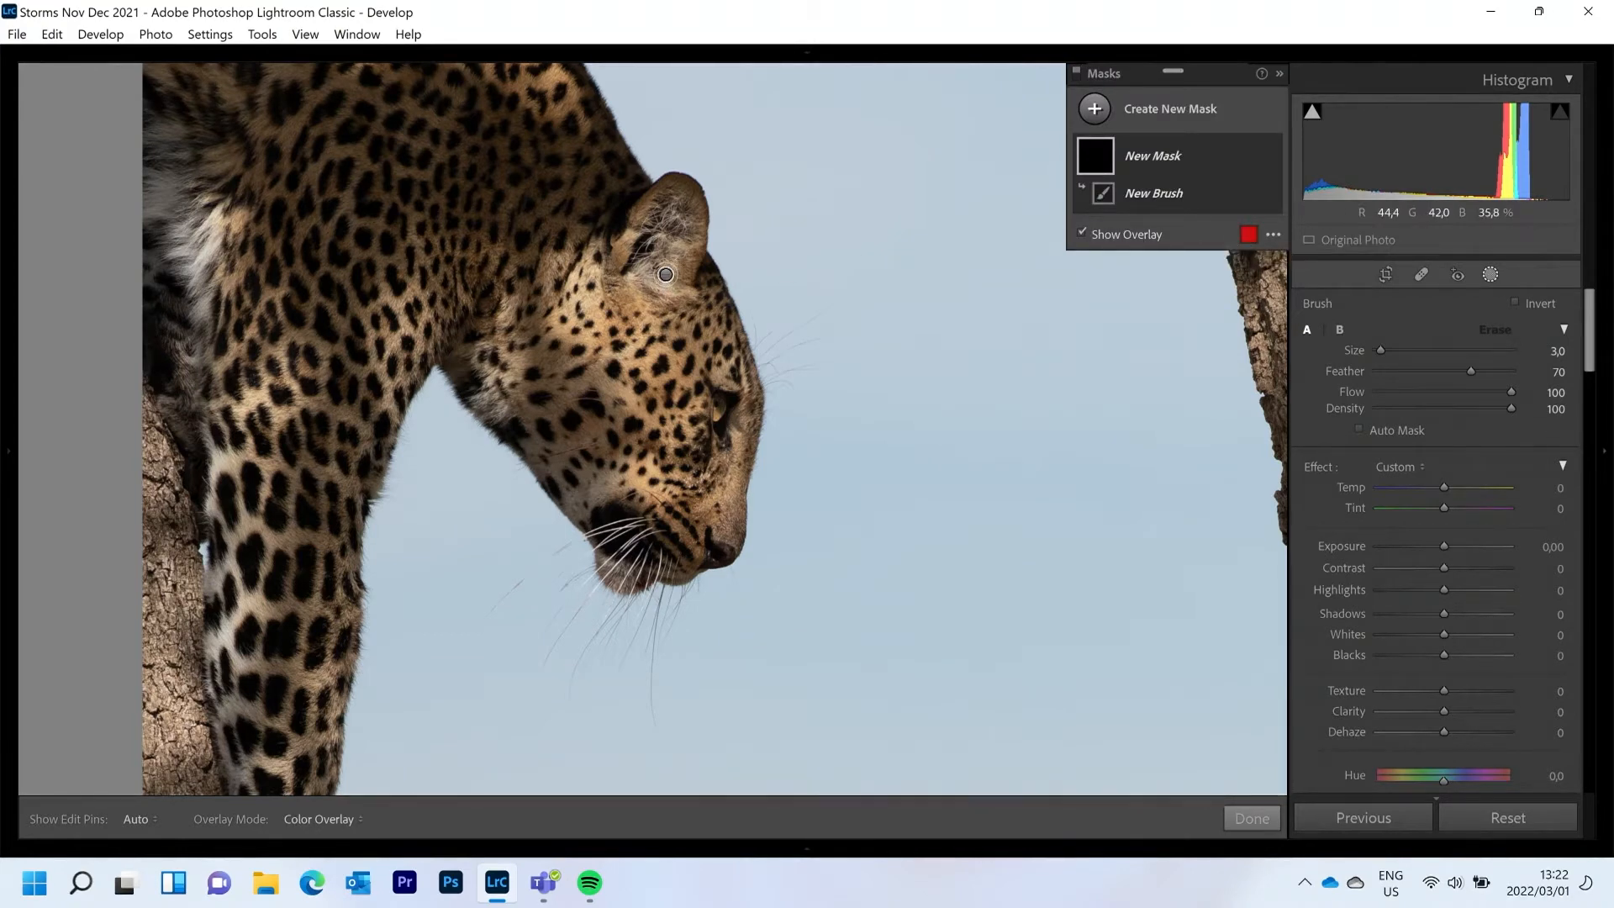
mouse_move(665, 276)
left_mouse_down()
mouse_move(669, 217)
mouse_move(648, 210)
mouse_move(679, 204)
mouse_move(687, 250)
mouse_move(640, 271)
mouse_move(666, 286)
mouse_move(649, 262)
mouse_move(674, 221)
left_mouse_up()
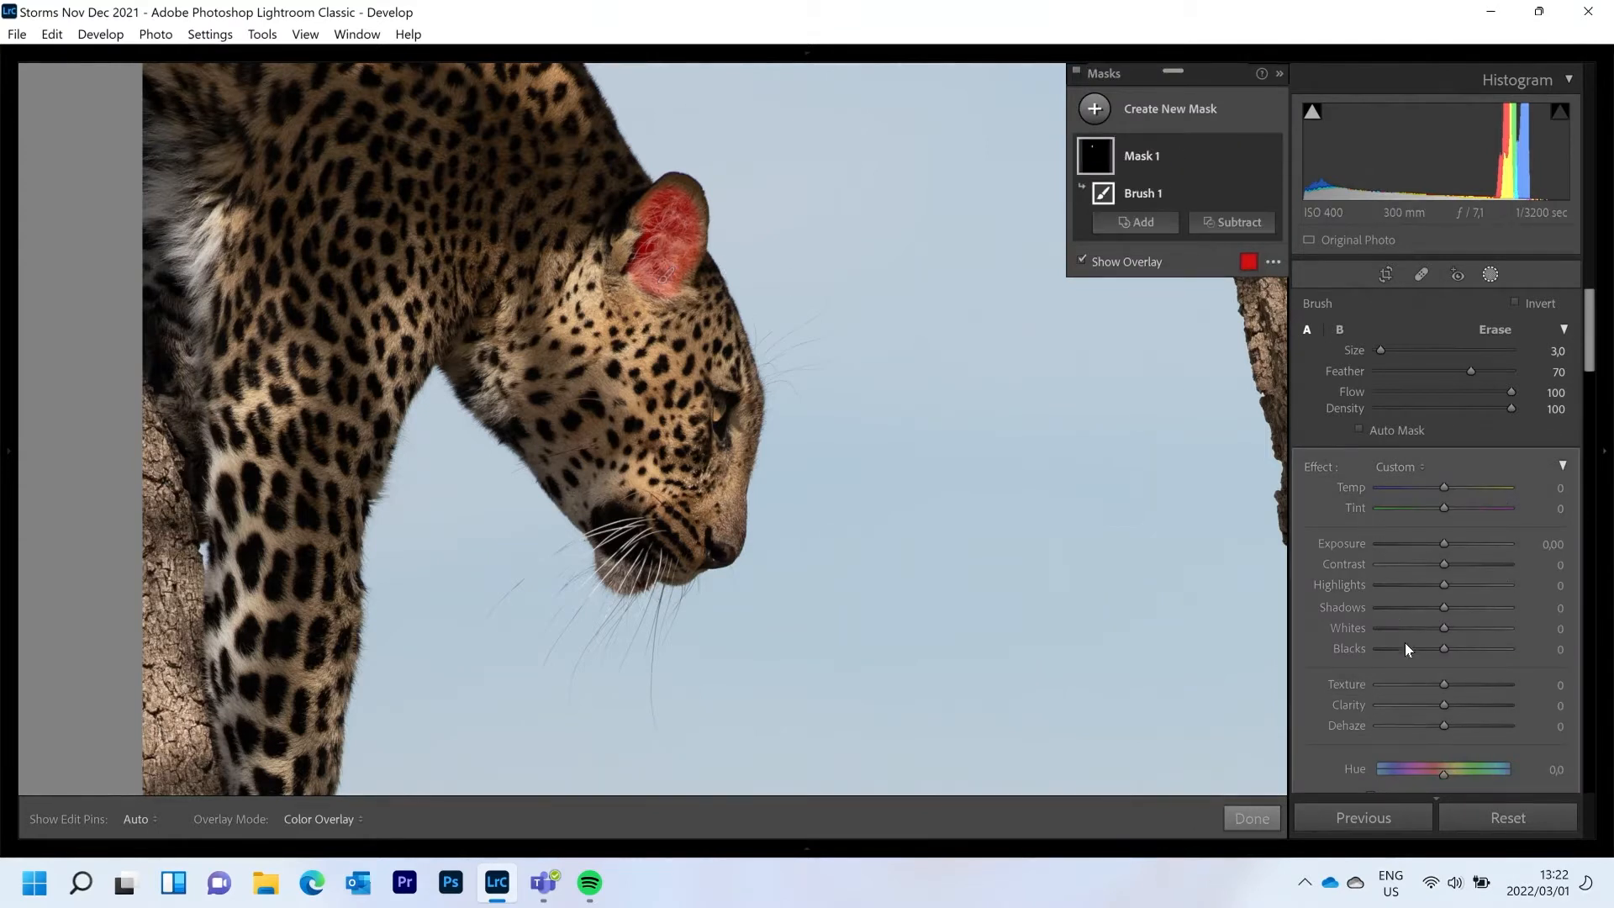
- Set the ear mask's Texture to 20
left_click_drag(1446, 683, 1465, 683)
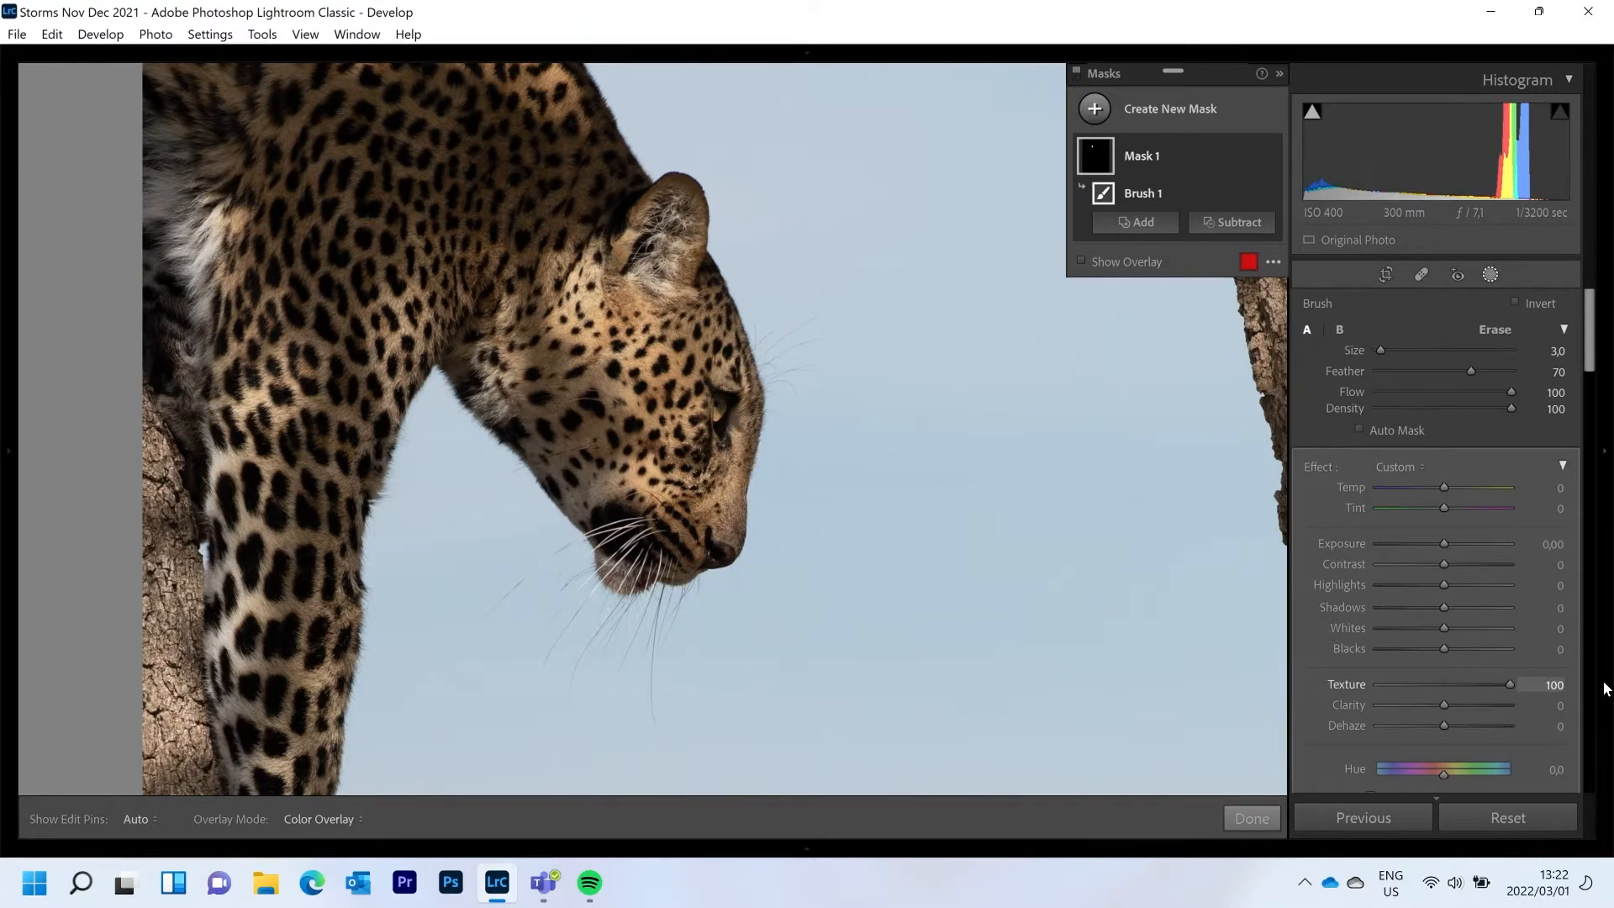
left_click_drag(1604, 683, 1456, 684)
key("Up")
key("Up")
key("Up")
key("Up")
key("Up")
key("Up")
key("Up")
key("Up")
key("Up")
key("Up")
key("Up")
key("Up")
key("Up")
key("Up")
key("Up")
key("Up")
key("Up")
key("Up")
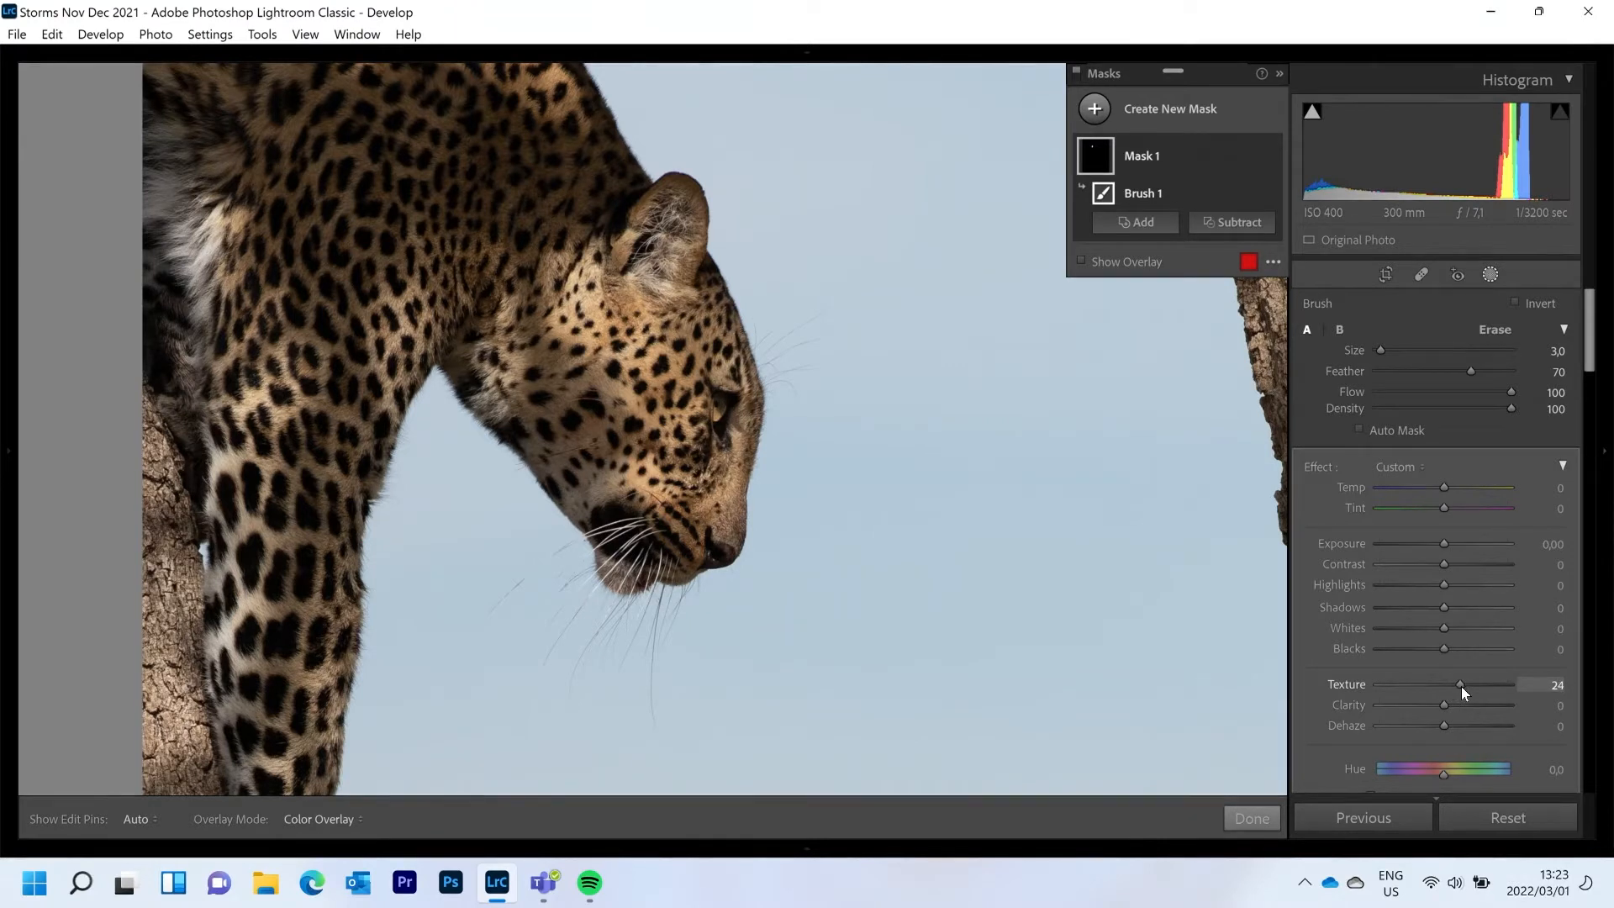
key("Down")
key("Down")
key("Down")
key("Down")
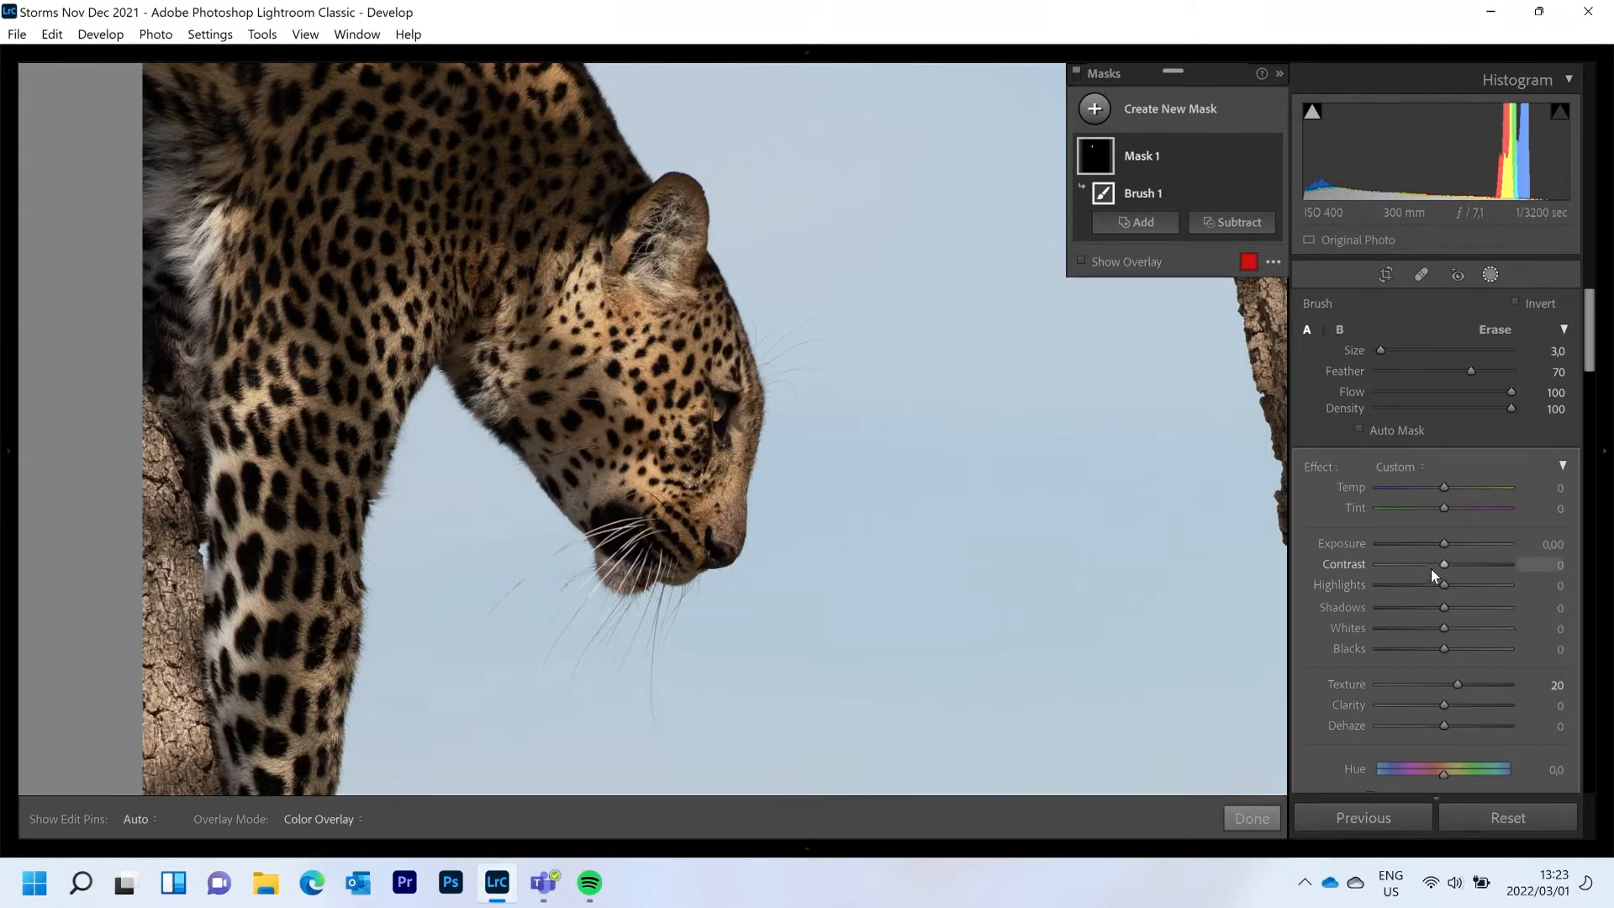
- Set the ear mask's Highlights to 70 and its Contrast to 10
left_click_drag(1442, 564, 1494, 585)
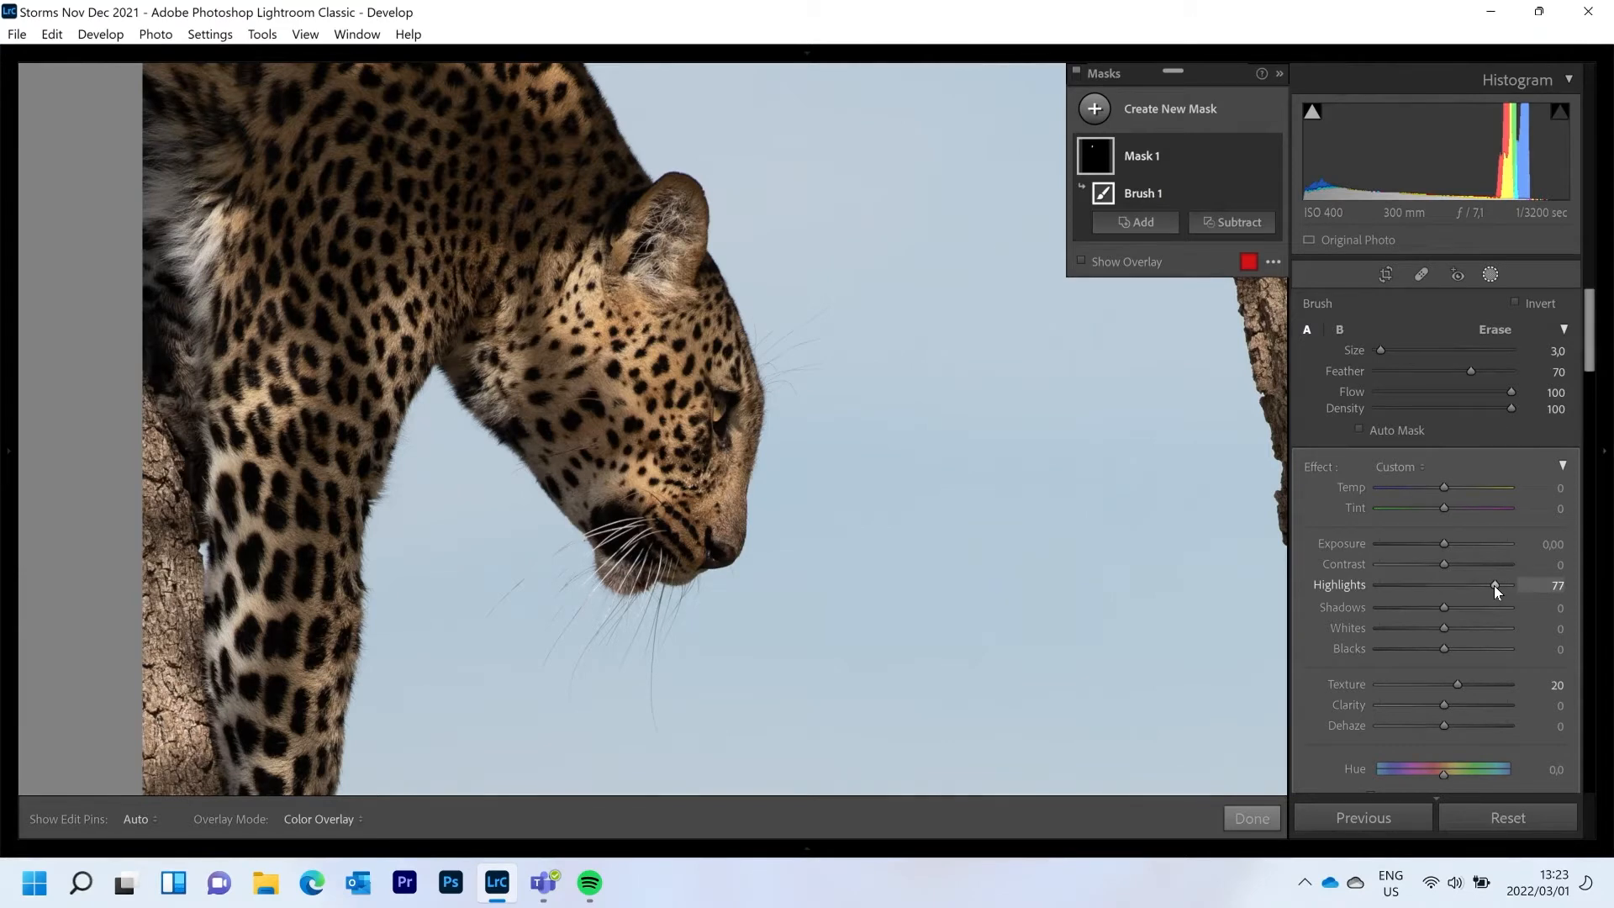
key("Down")
key("Down")
key("Up")
key("Down")
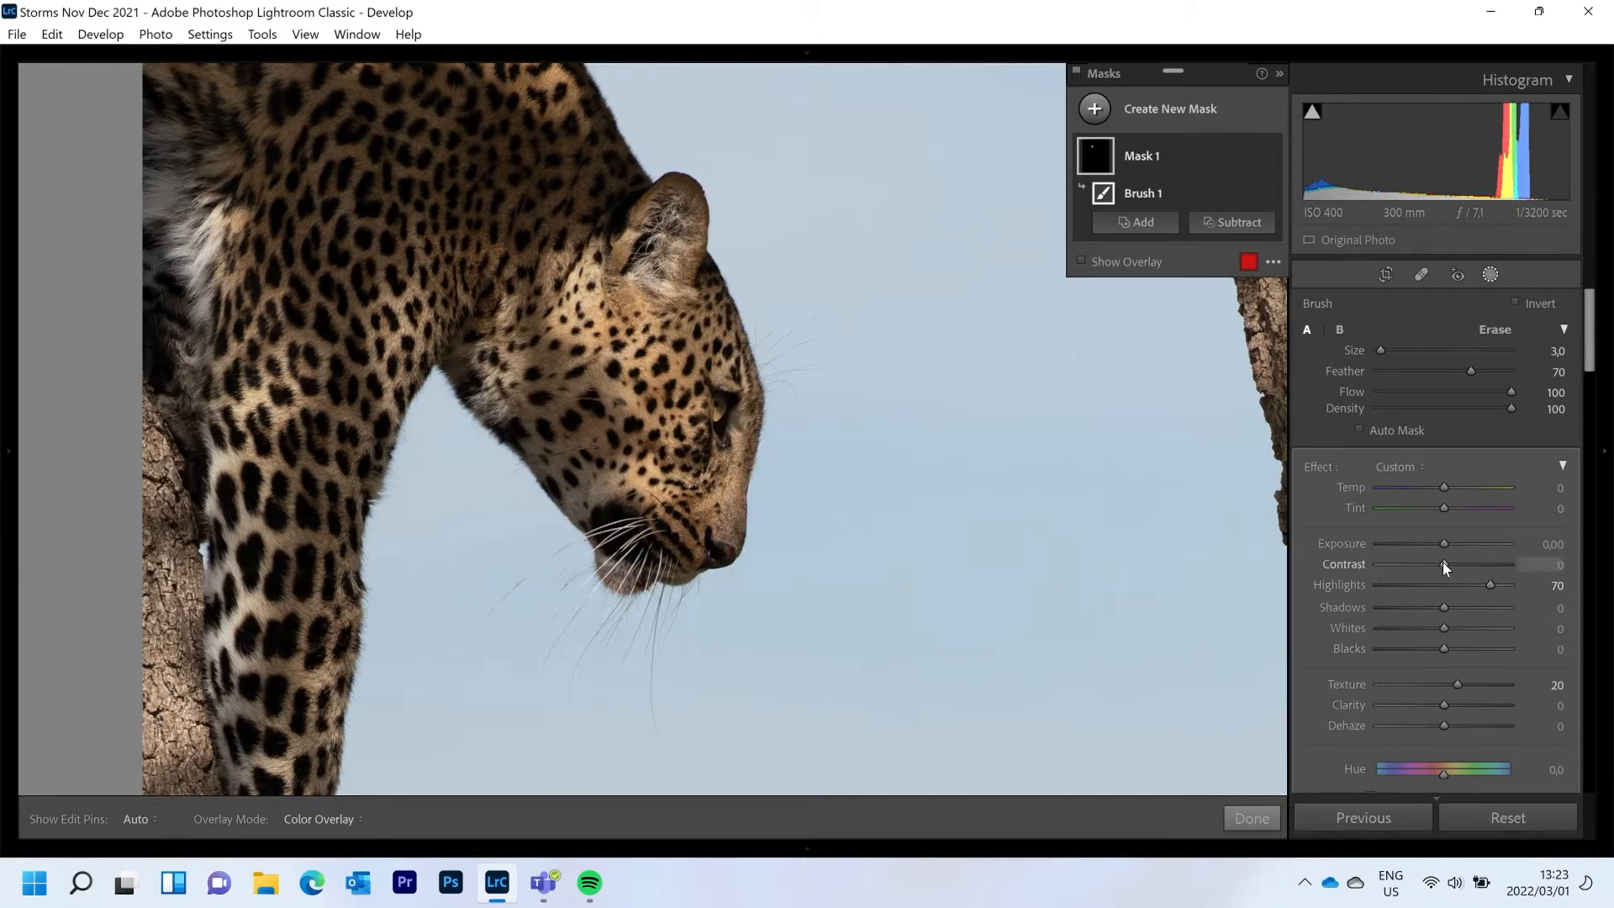
key("Up")
key("Up")
key("Up")
mouse_move(1445, 563)
left_mouse_down()
mouse_move(1555, 568)
mouse_move(1449, 565)
left_mouse_up()
- Try different Clarity strengths on the ear mask and reset the Clarity
mouse_move(2, 395)
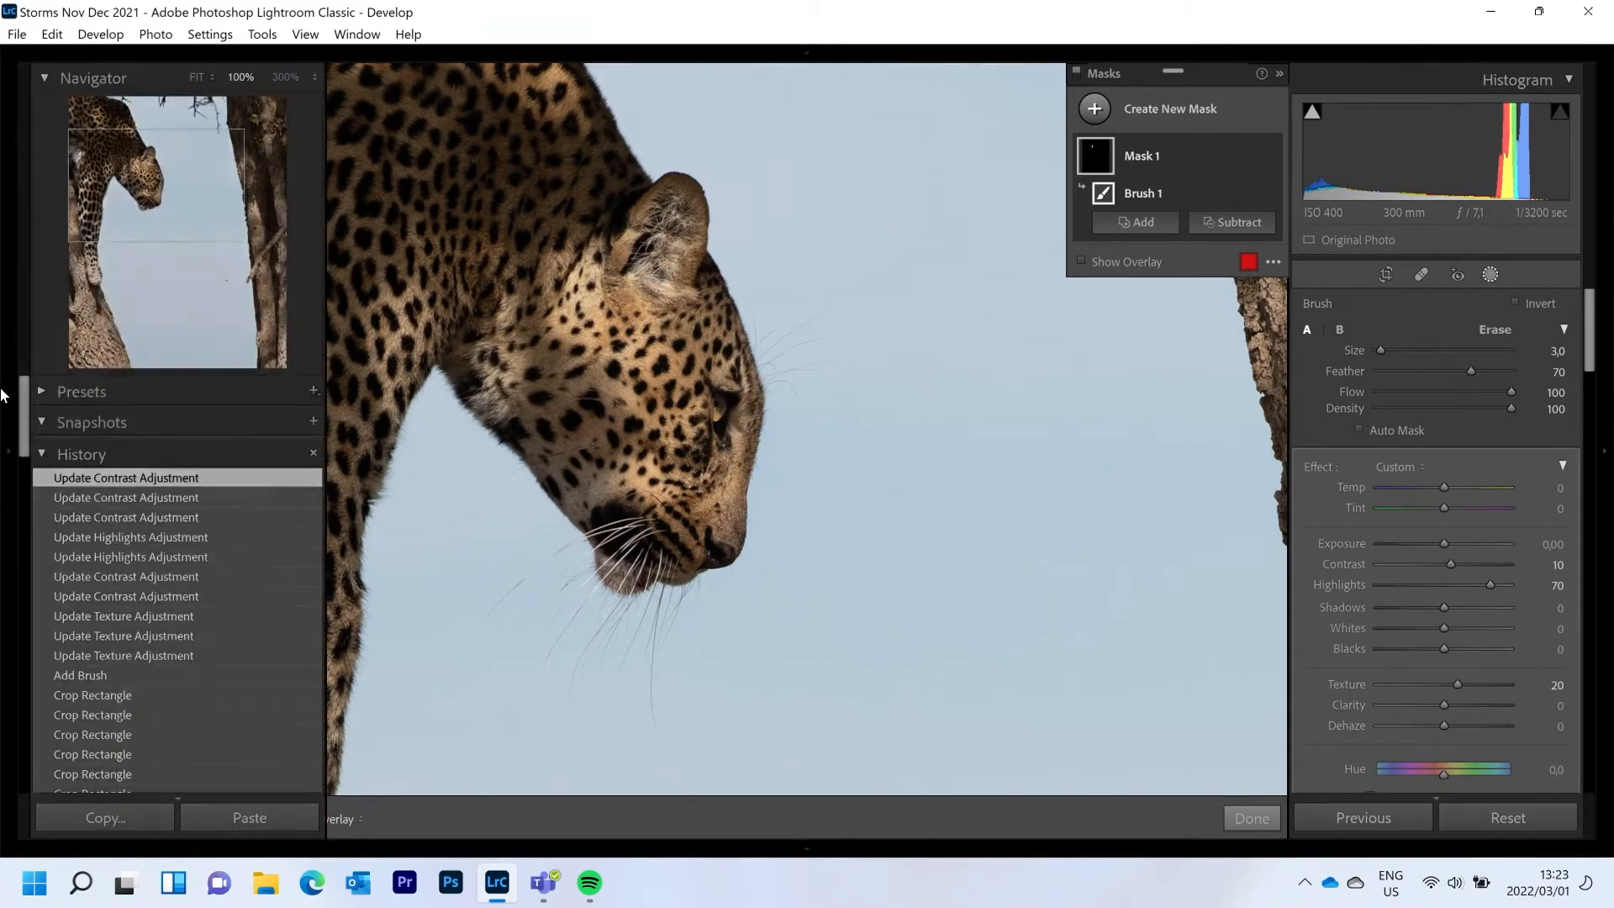
left_click(197, 76)
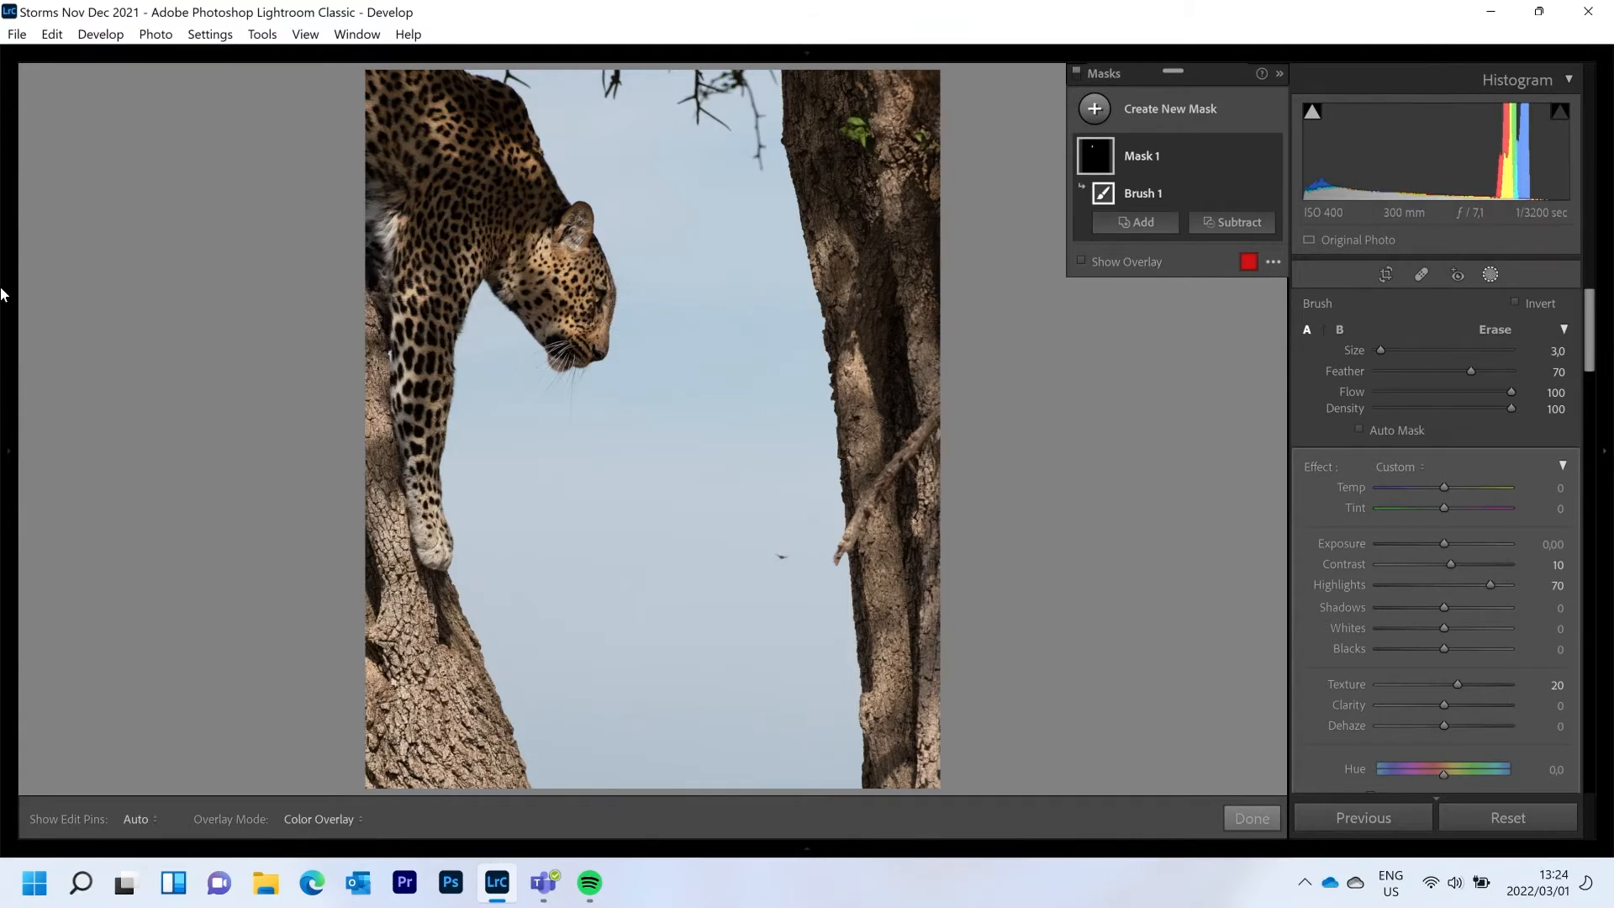
mouse_move(3, 294)
left_click(274, 79)
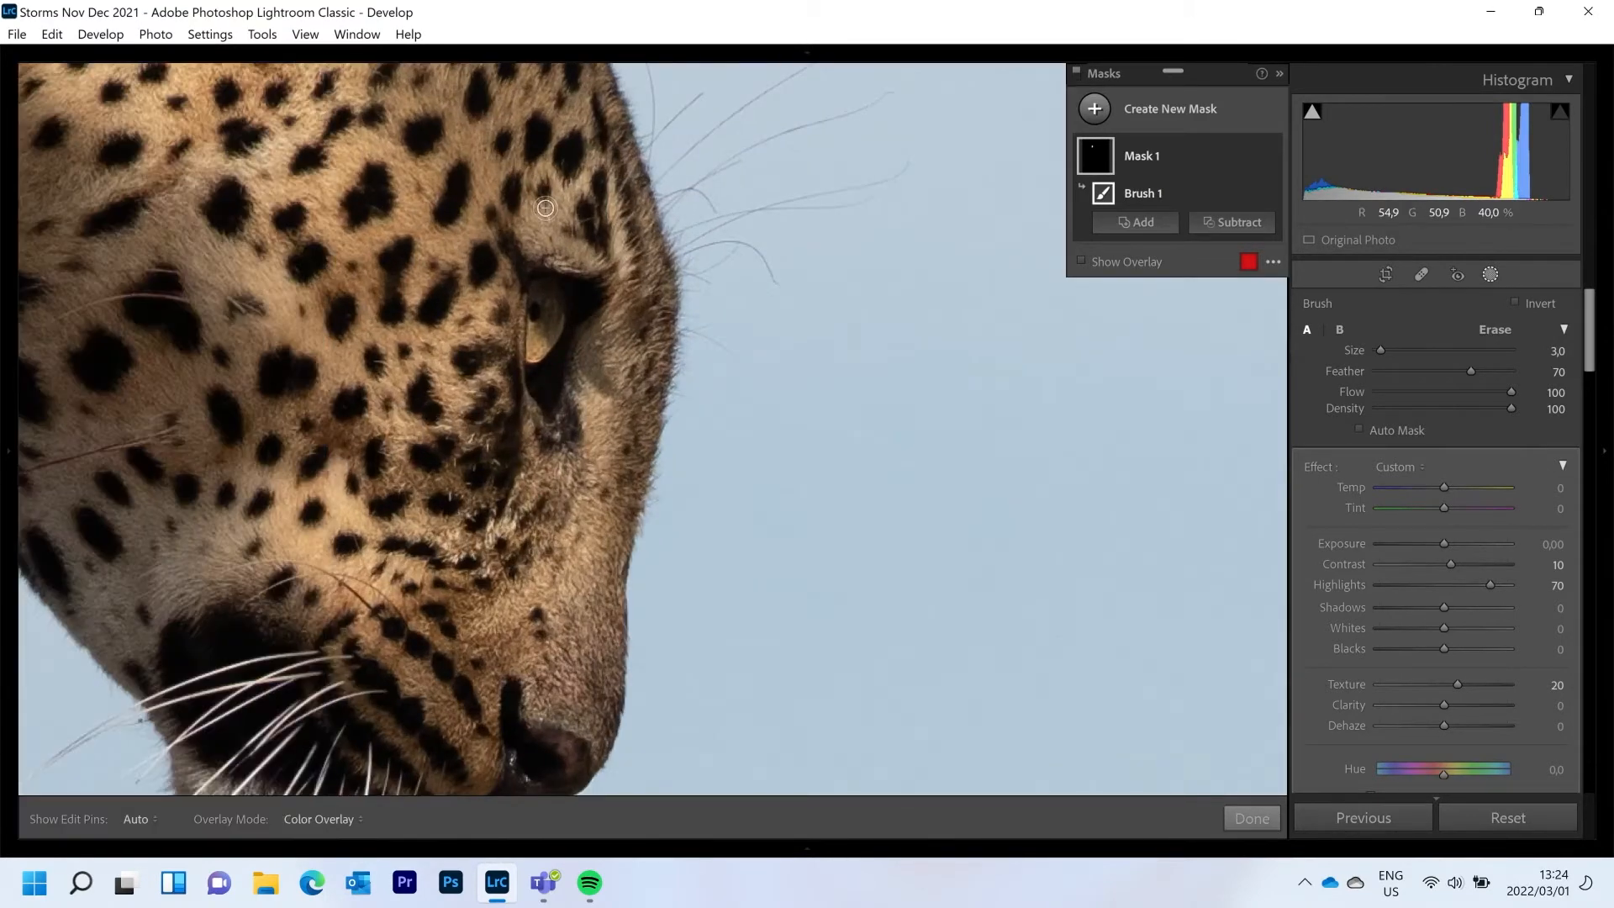
mouse_move(3, 465)
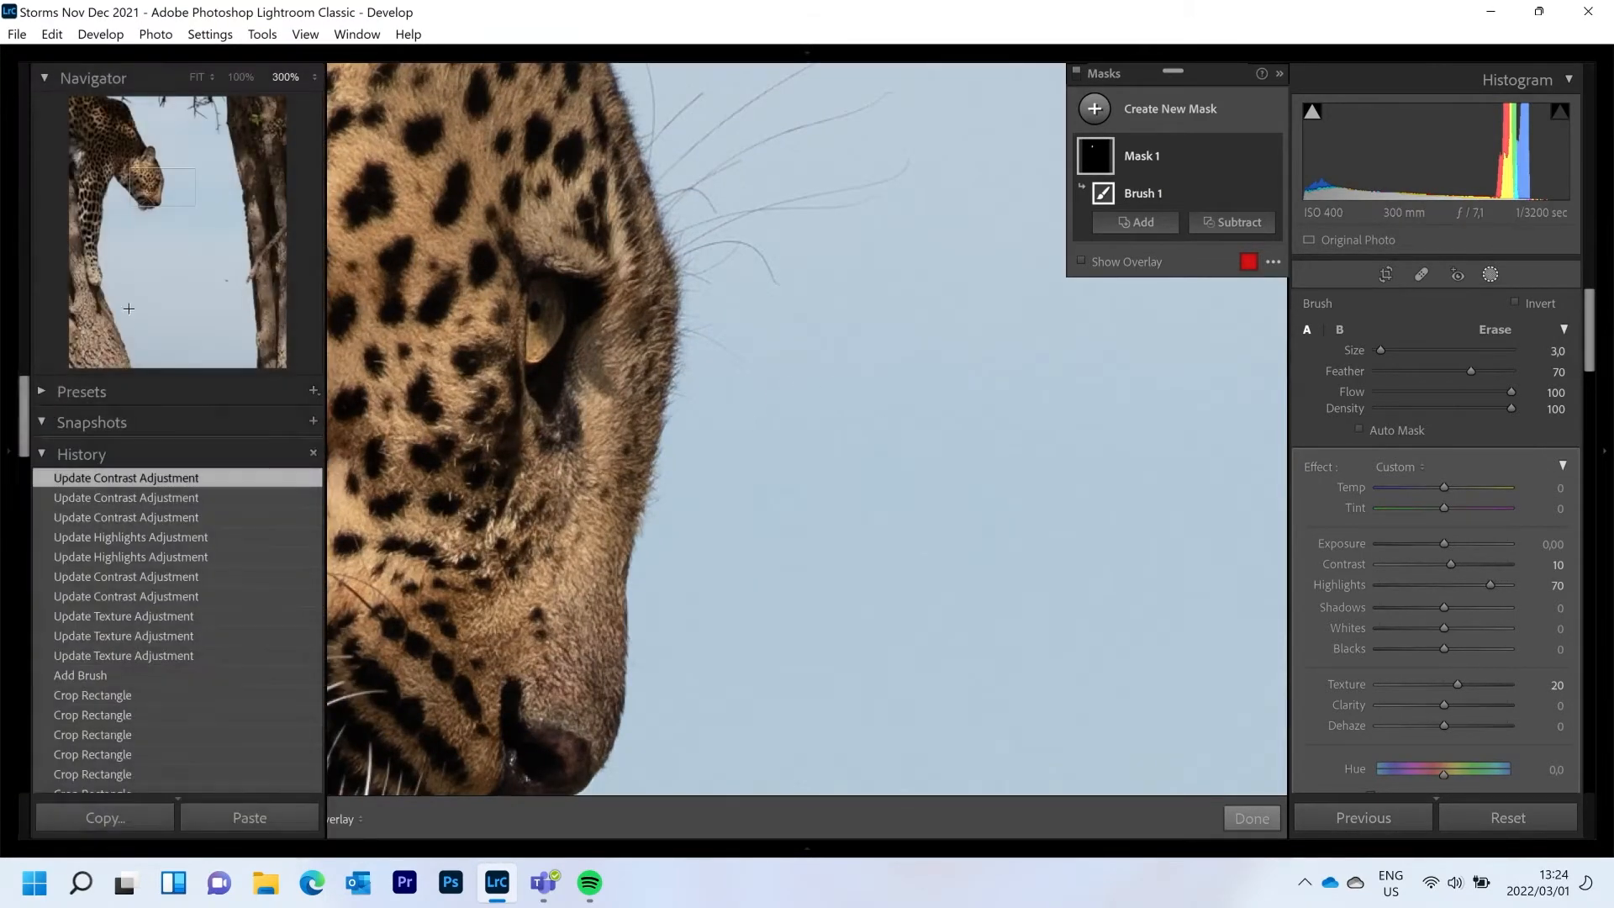
left_click(198, 79)
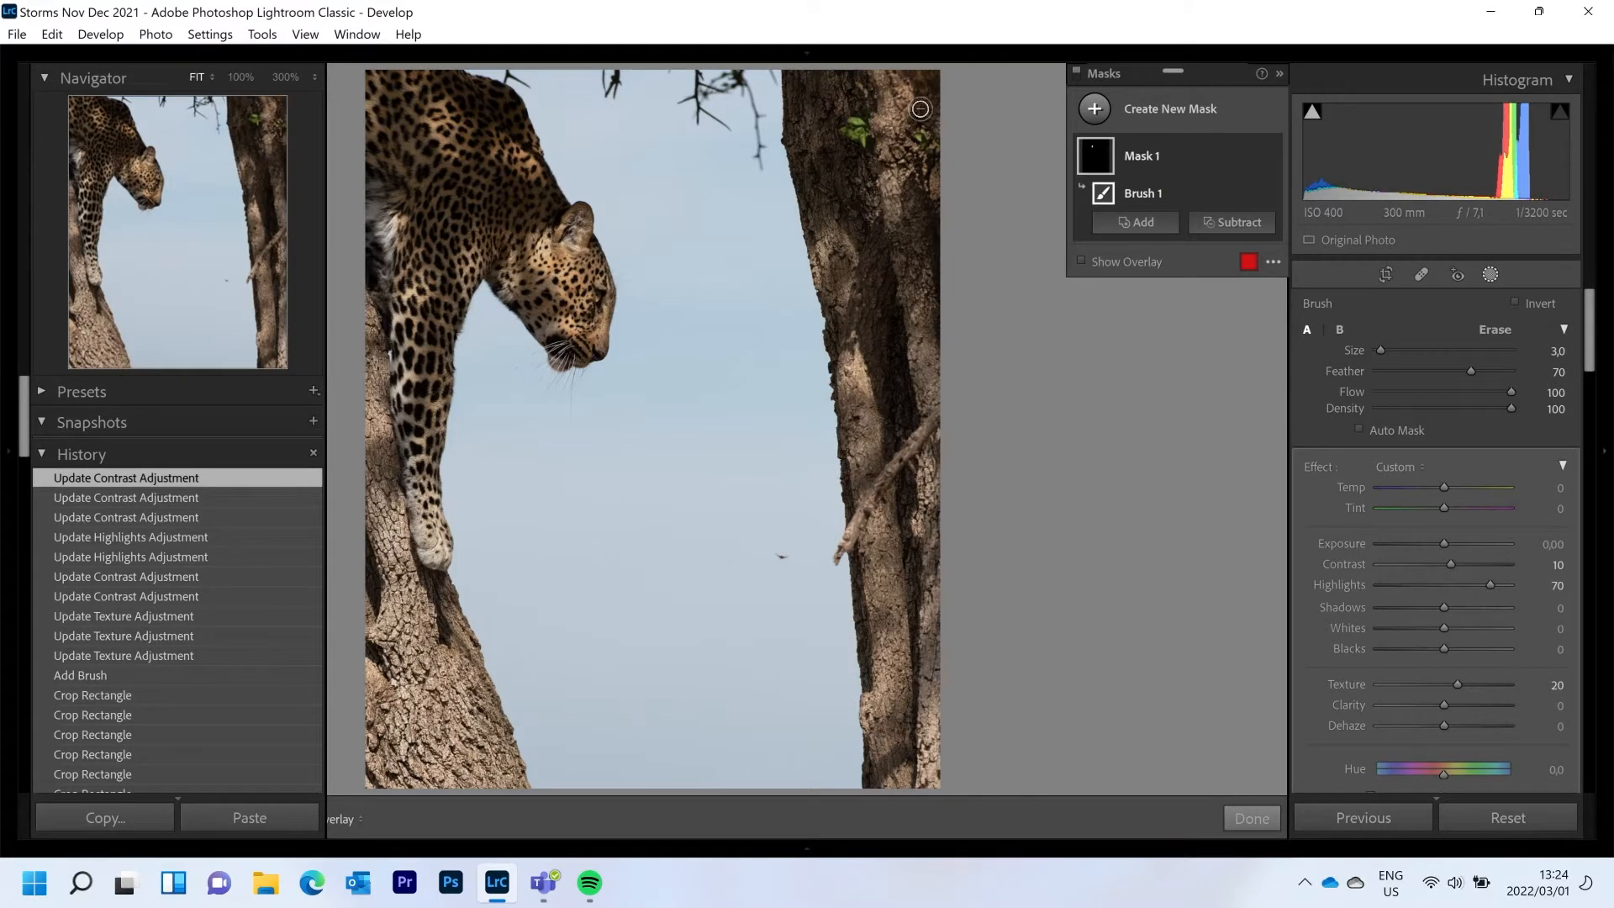
left_click(1166, 156)
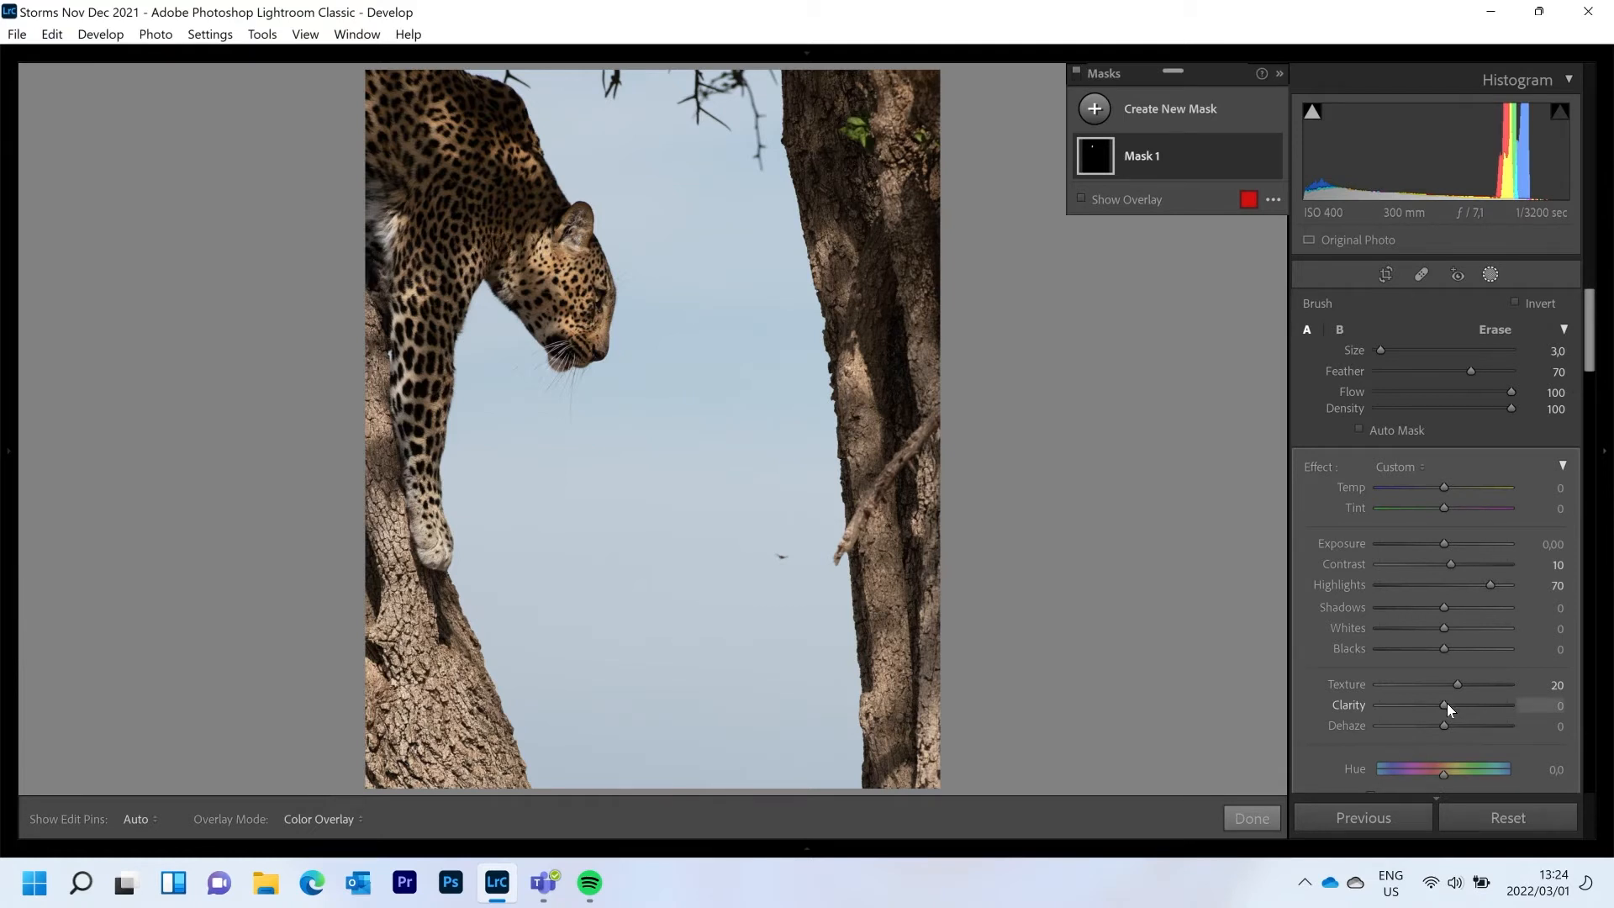
mouse_move(1445, 703)
left_mouse_down()
mouse_move(1528, 692)
mouse_move(1370, 708)
mouse_move(1437, 704)
left_mouse_up()
left_click_drag(1444, 706, 1500, 703)
left_click_drag(1524, 702, 1441, 703)
double_click(1440, 703)
- Add a new brush mask for the leopard's whiskers, working at 300% magnification on the muzzle
left_click(1490, 274)
left_click(540, 382)
left_click_drag(540, 383, 801, 139)
mouse_move(2, 370)
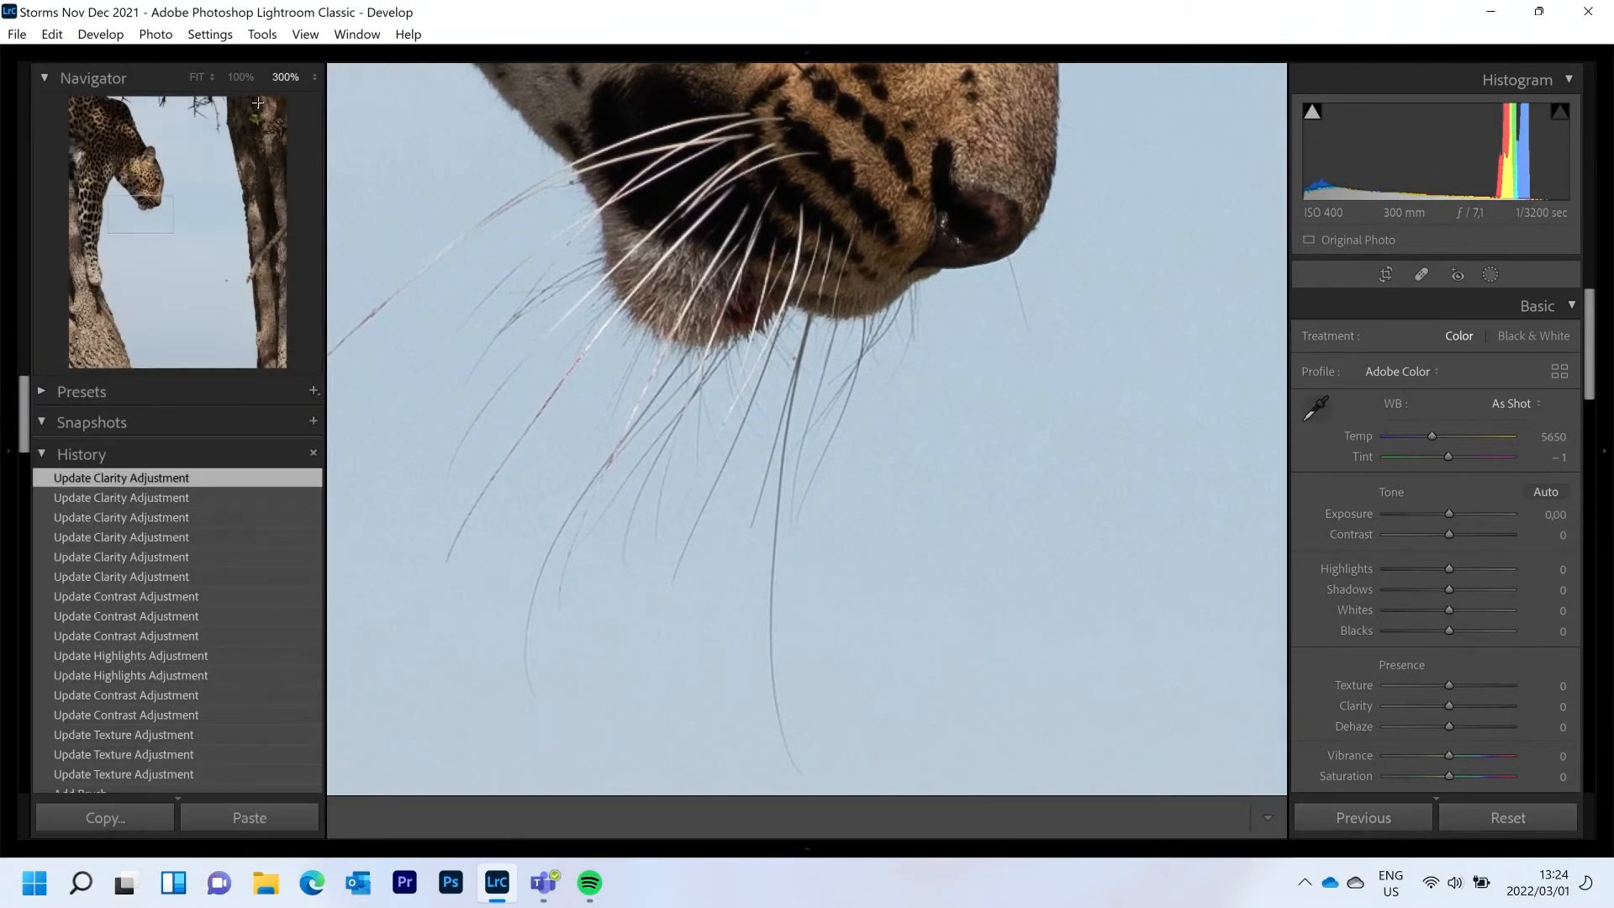
left_click(1492, 274)
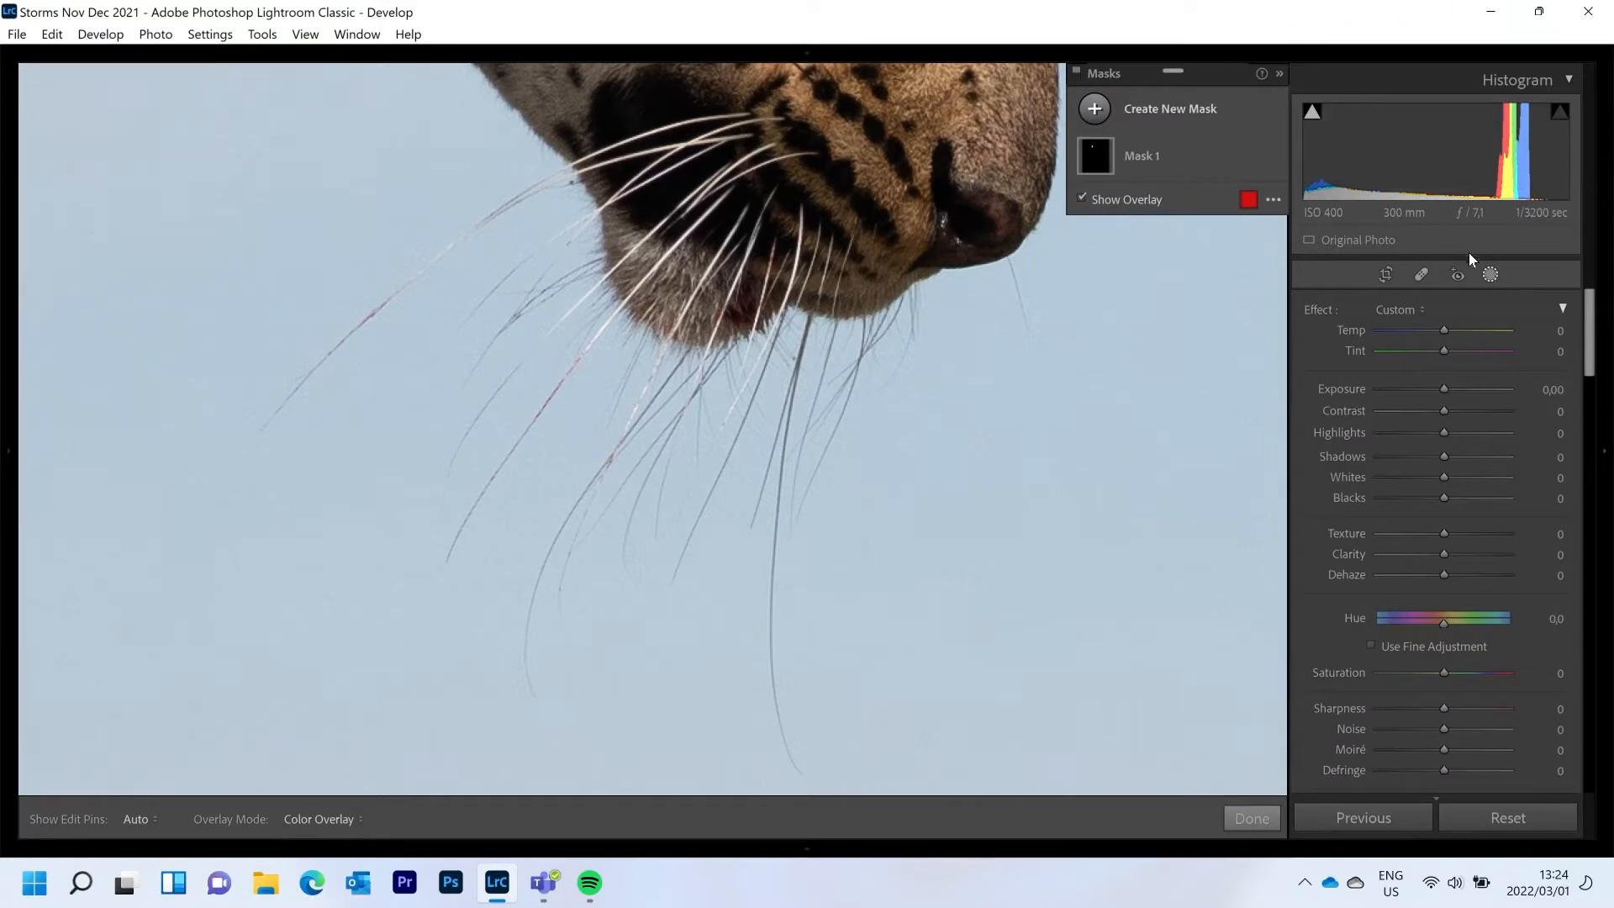
left_click(1094, 109)
left_click(1192, 216)
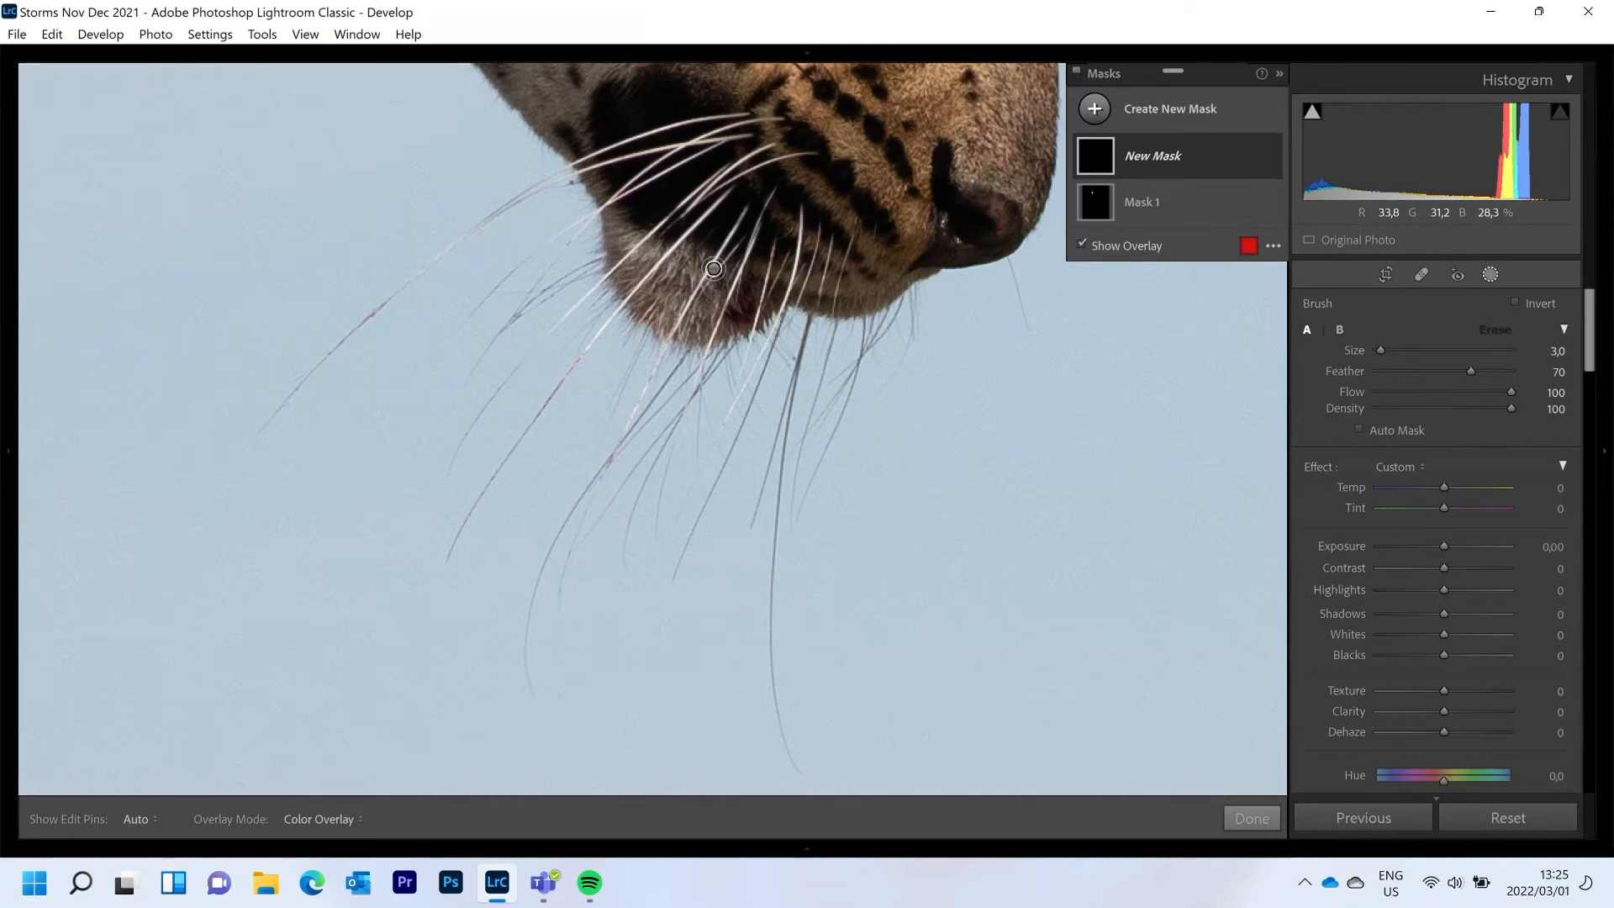
- Reduce the mask brush size to 1
key("bracketleft")
key("bracketright")
key("bracketleft")
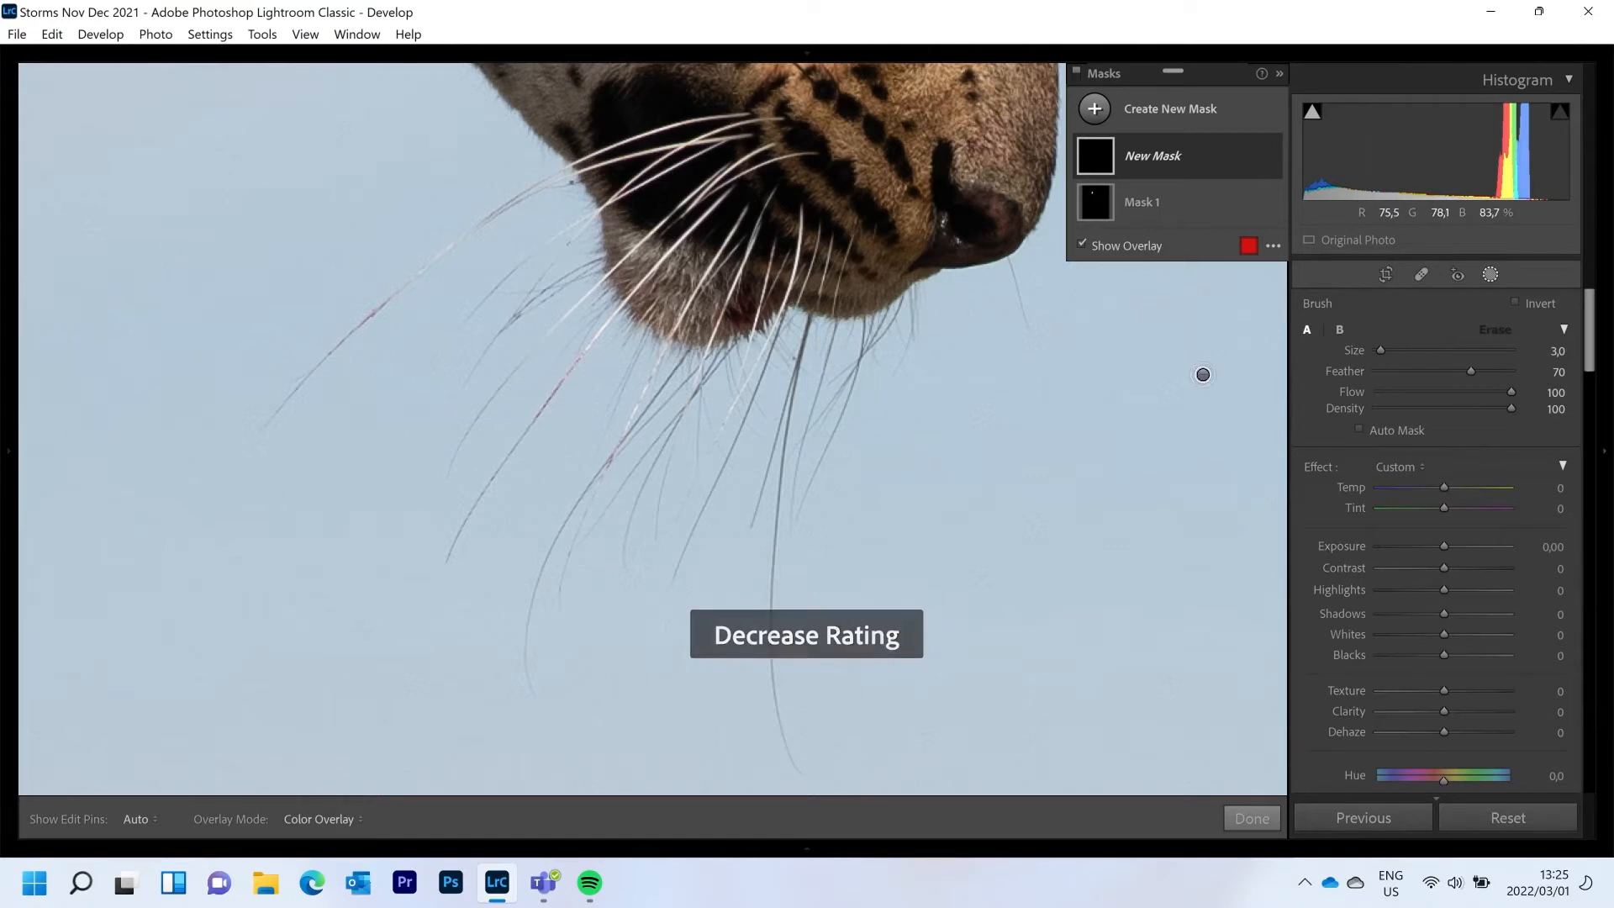
left_click_drag(1383, 348, 1406, 351)
key("bracketleft")
key("bracketleft")
key("bracketleft")
key("bracketleft")
key("bracketleft")
key("bracketleft")
key("bracketleft")
key("bracketleft")
key("bracketleft")
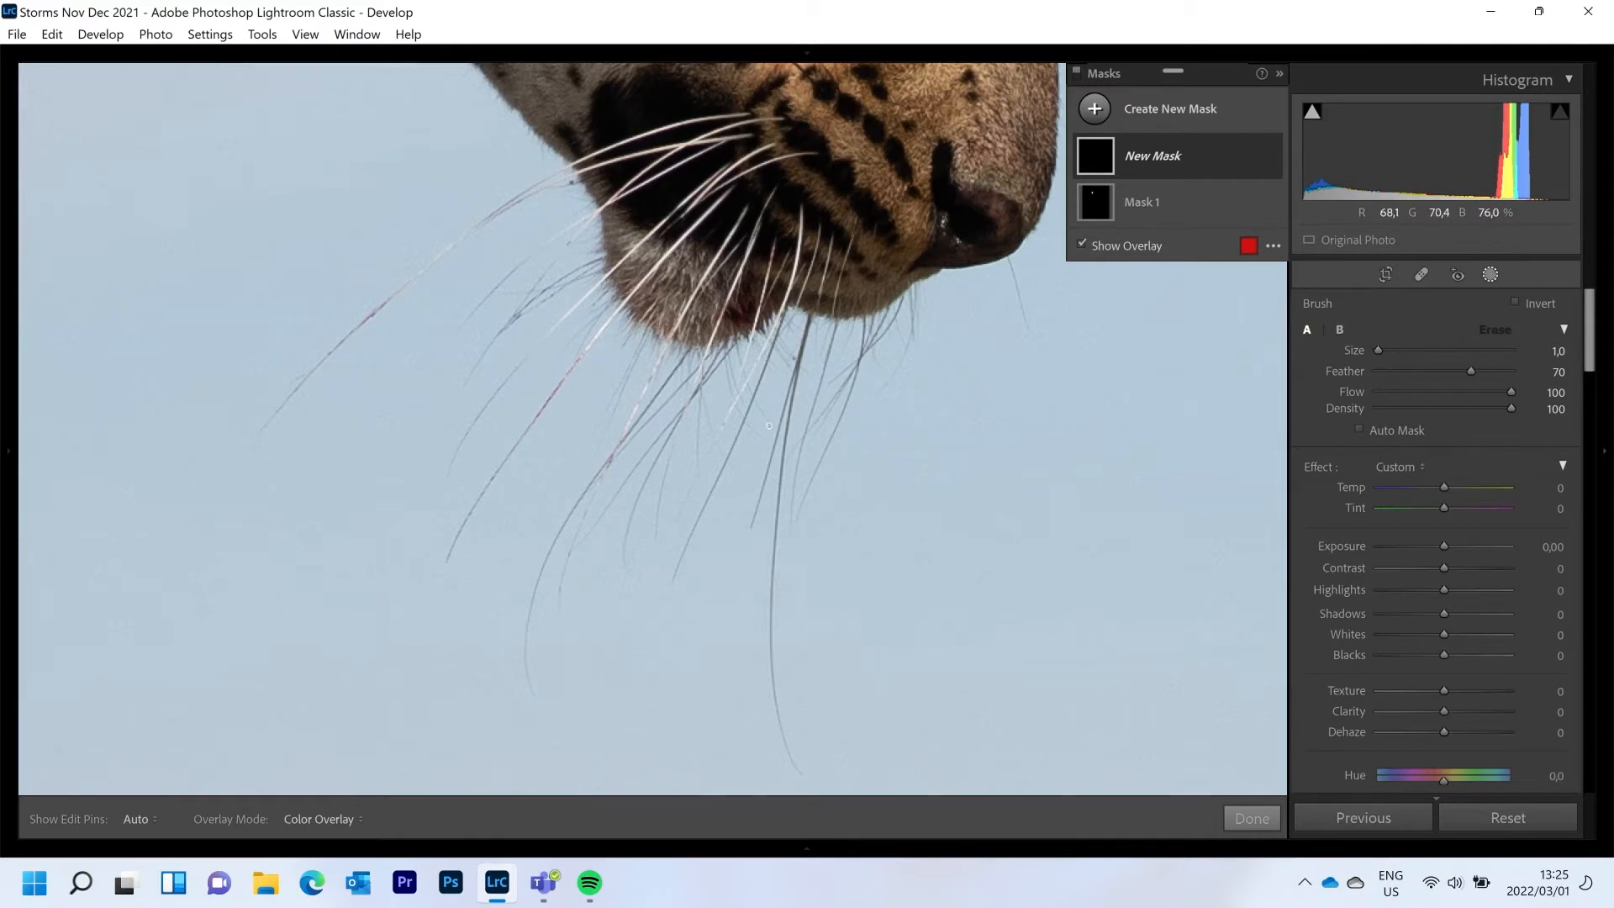
- Paint the mask along one long white whisker, from the dark cheek fur down to its tip against the sky
key("bracketleft")
key("bracketright")
left_click_drag(728, 194, 599, 333)
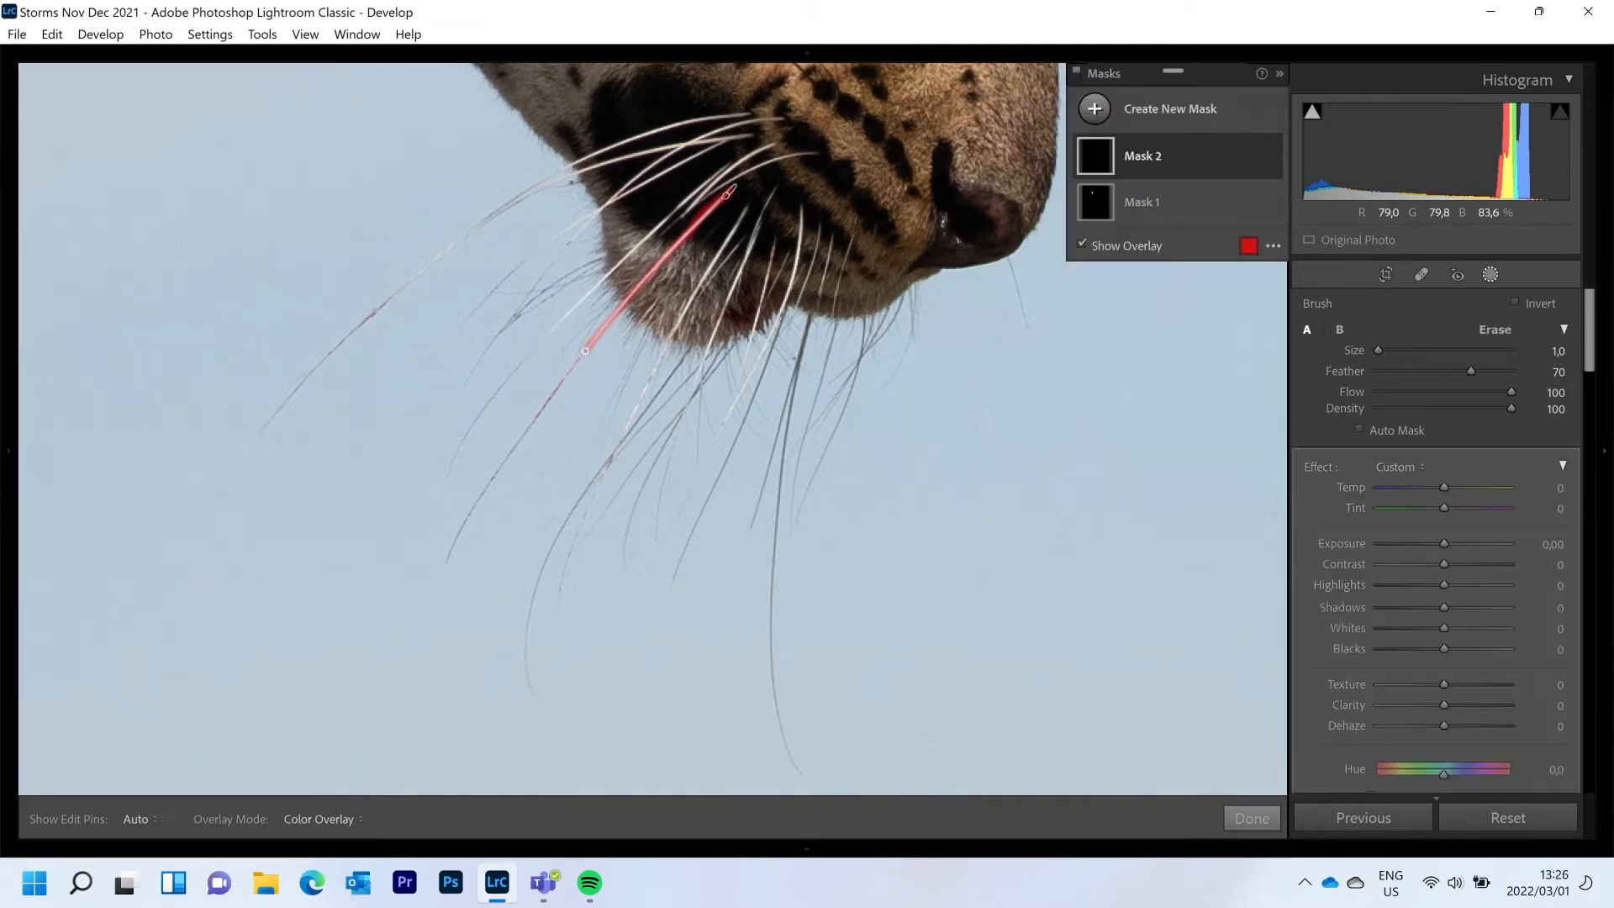
left_click(728, 192)
left_click_drag(772, 144, 586, 290)
mouse_move(10, 459)
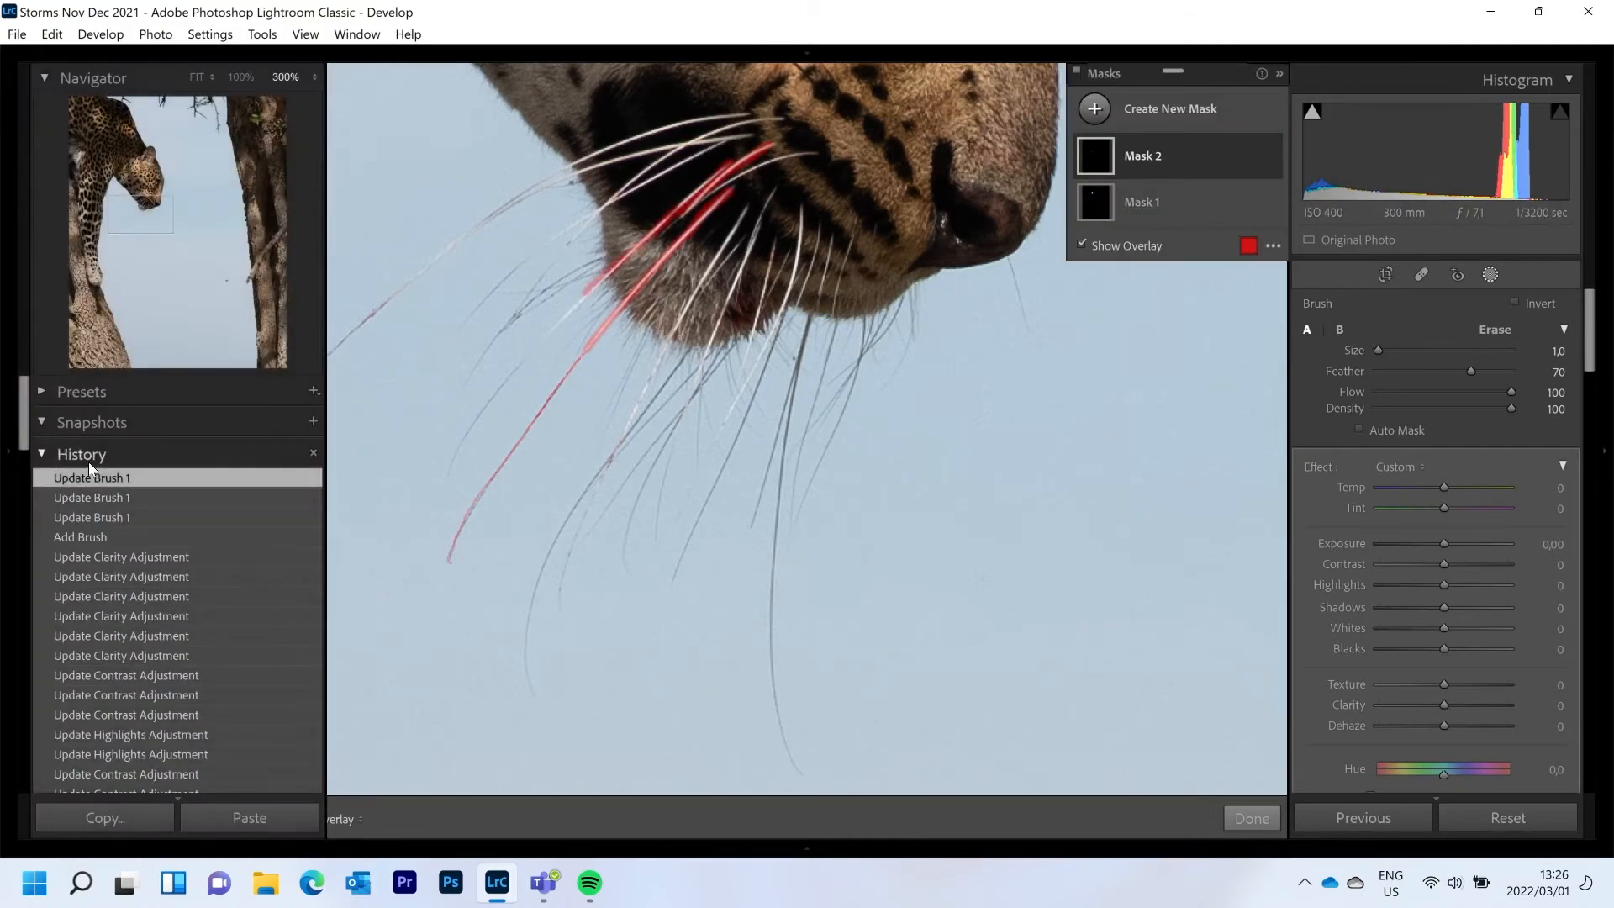
left_click(117, 509)
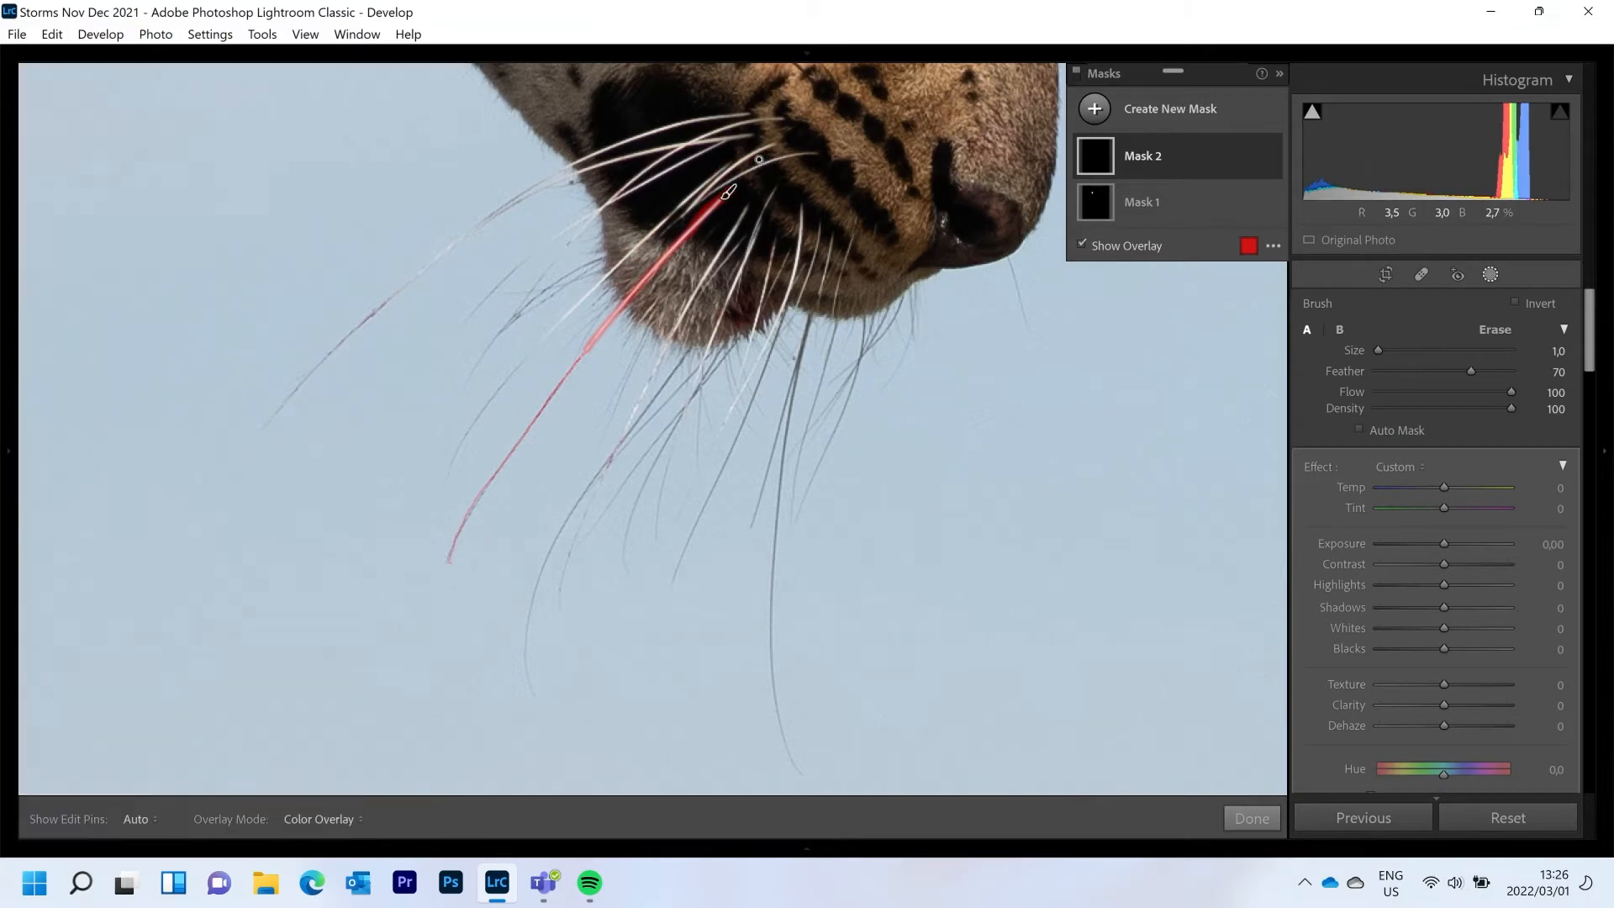
- Reduce the brush size to 0.1 and paint the mask over the thin upper end of the masked whisker, redoing the stroke once
scroll(759, 160, "down", 1)
left_click_drag(815, 153, 810, 153)
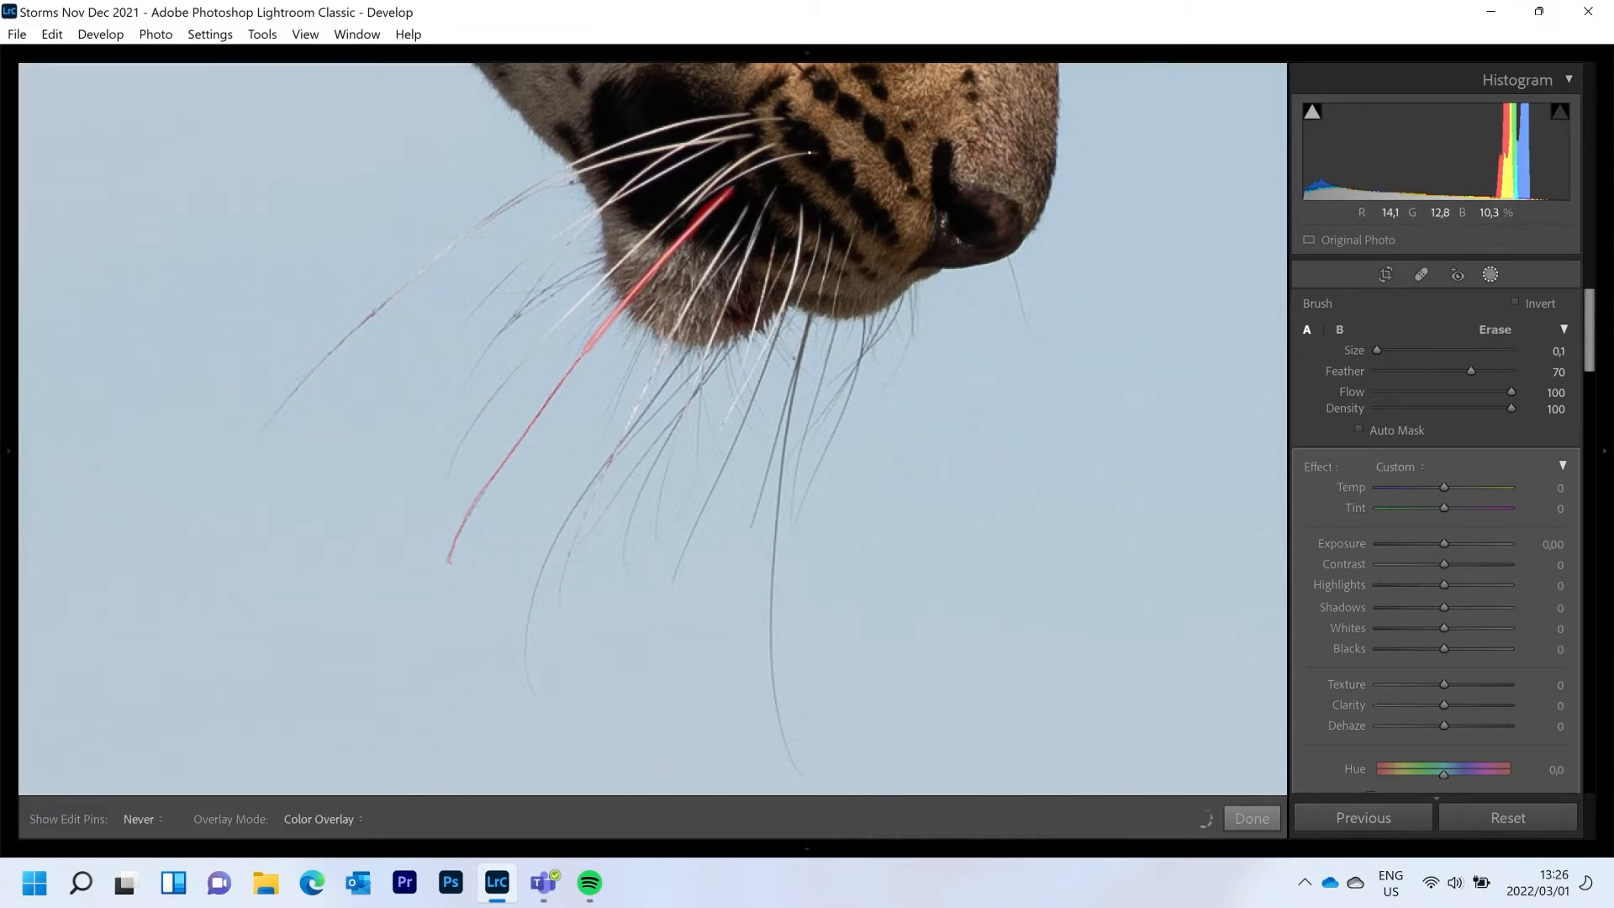
mouse_move(4, 461)
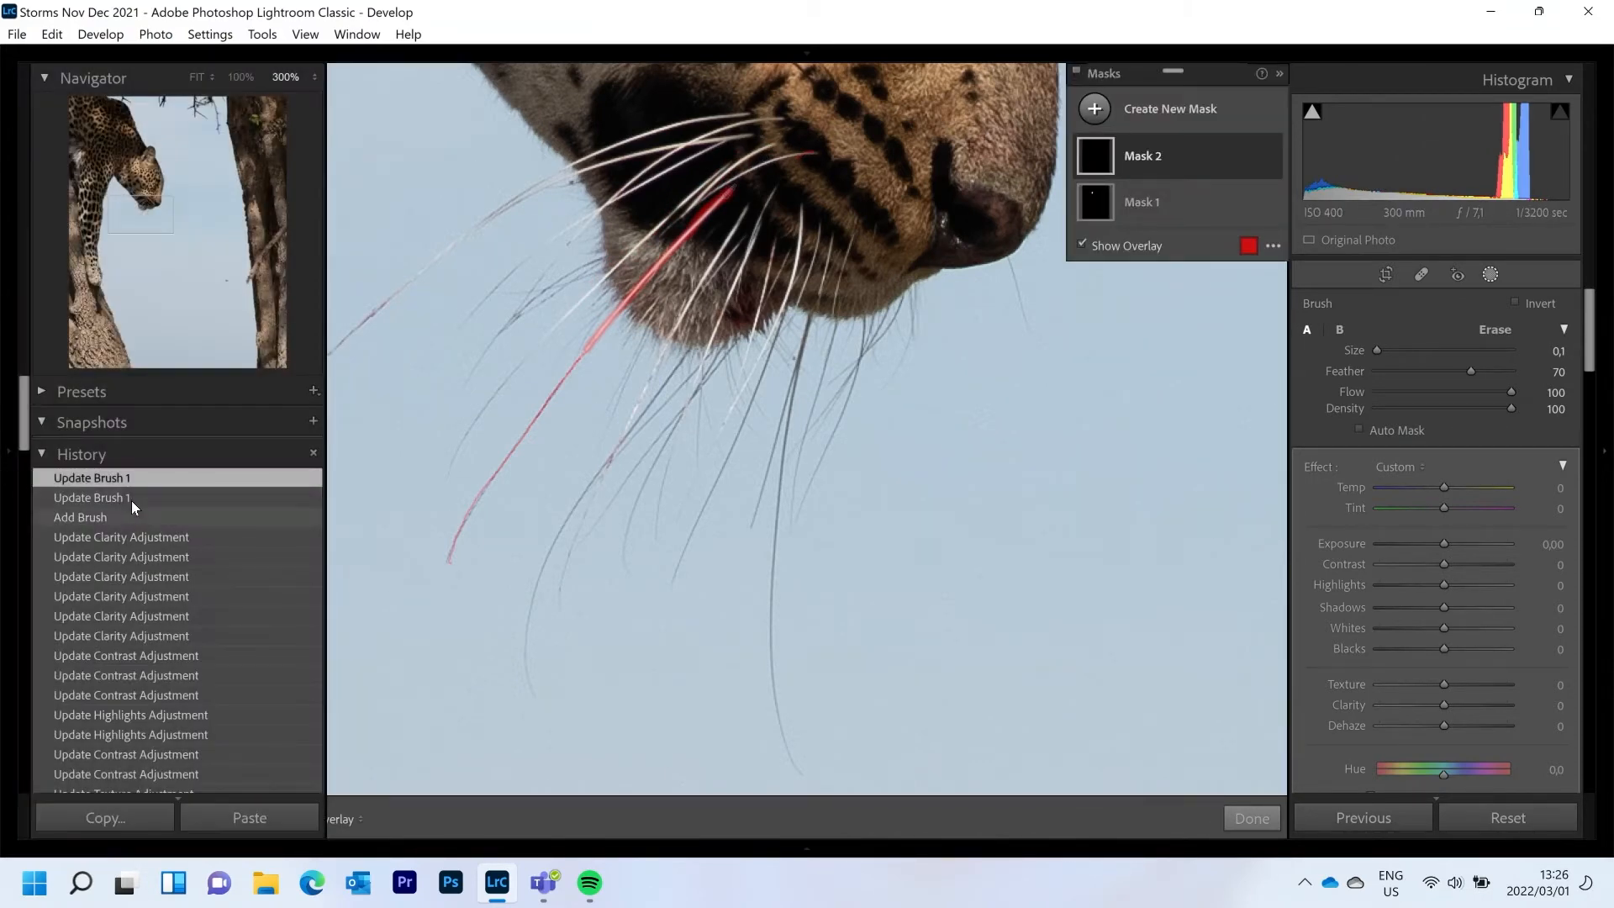
left_click(133, 498)
left_click_drag(733, 188, 727, 194)
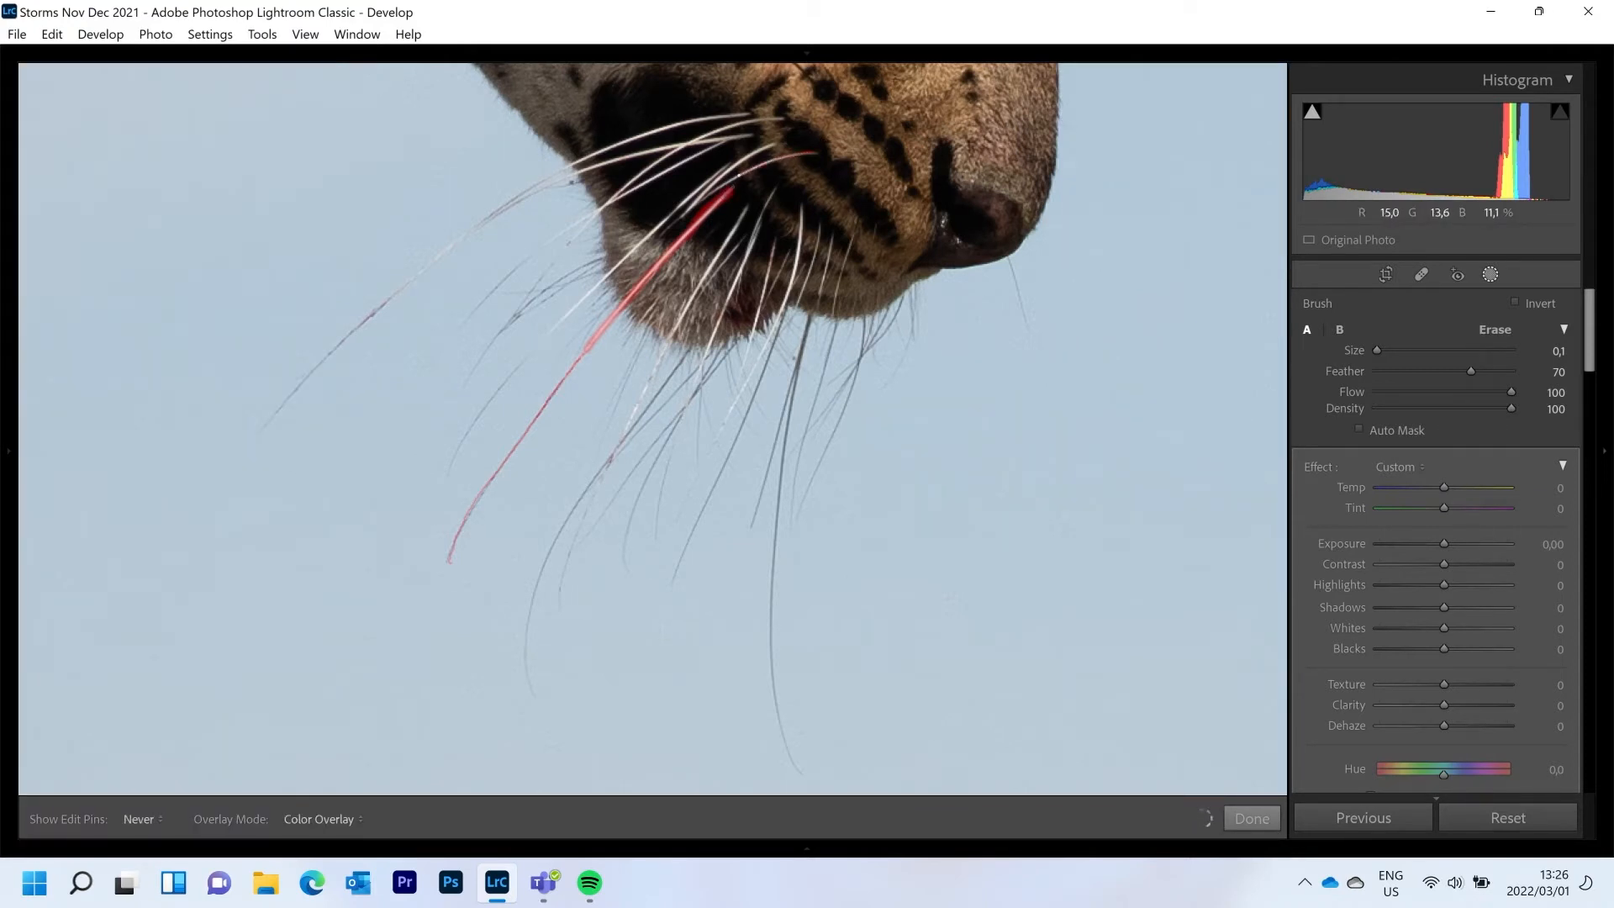
left_click_drag(700, 200, 699, 201)
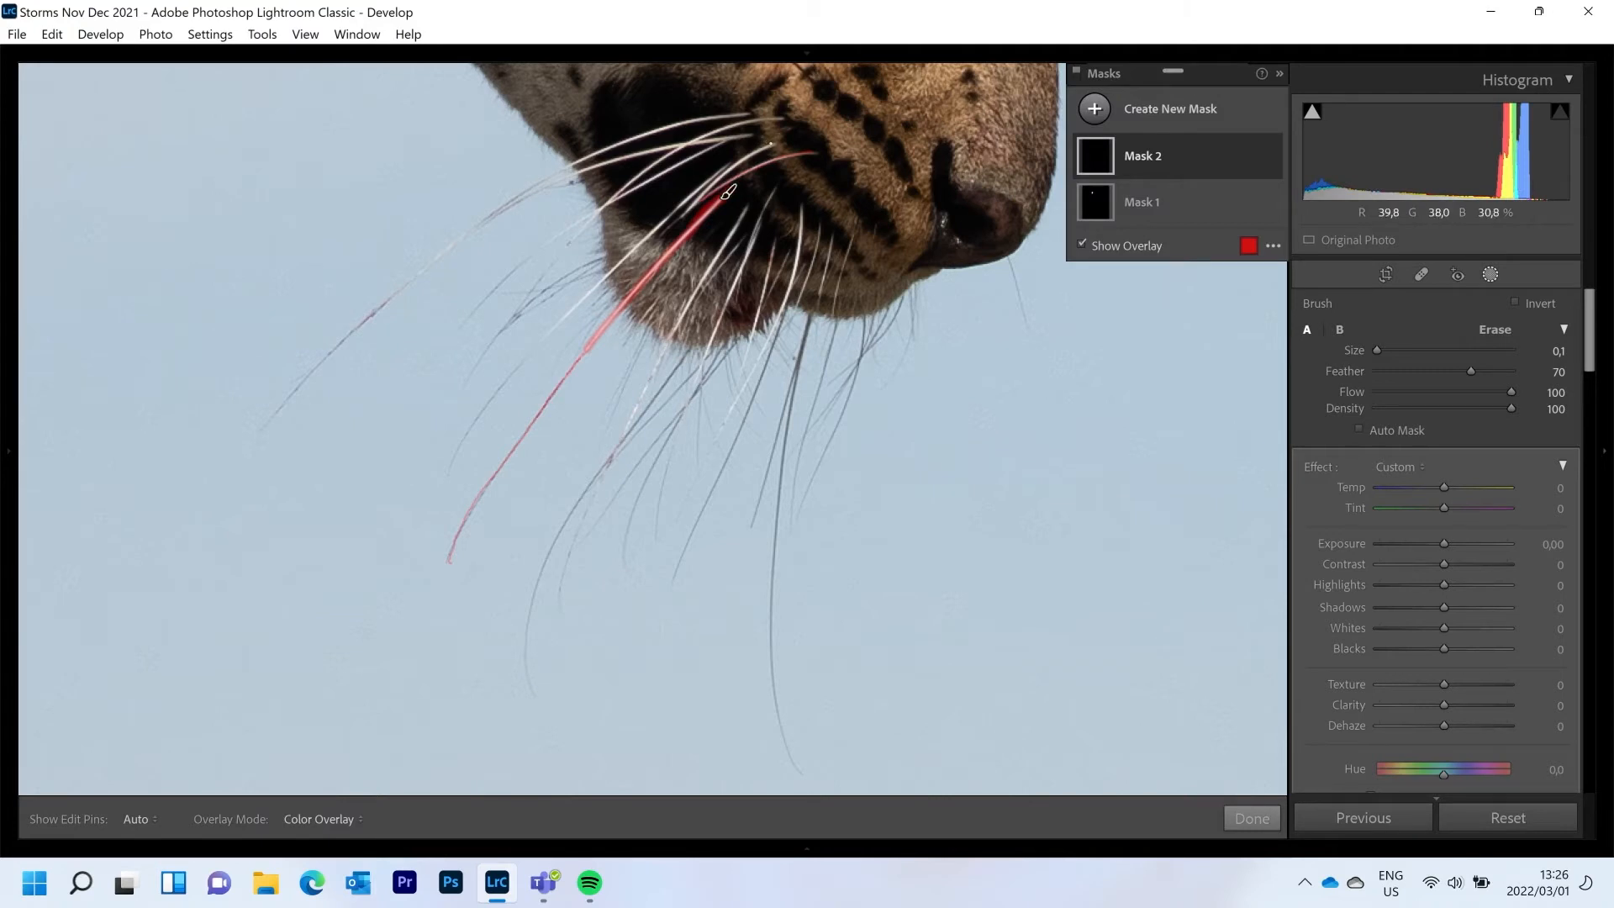
left_click_drag(768, 147, 765, 148)
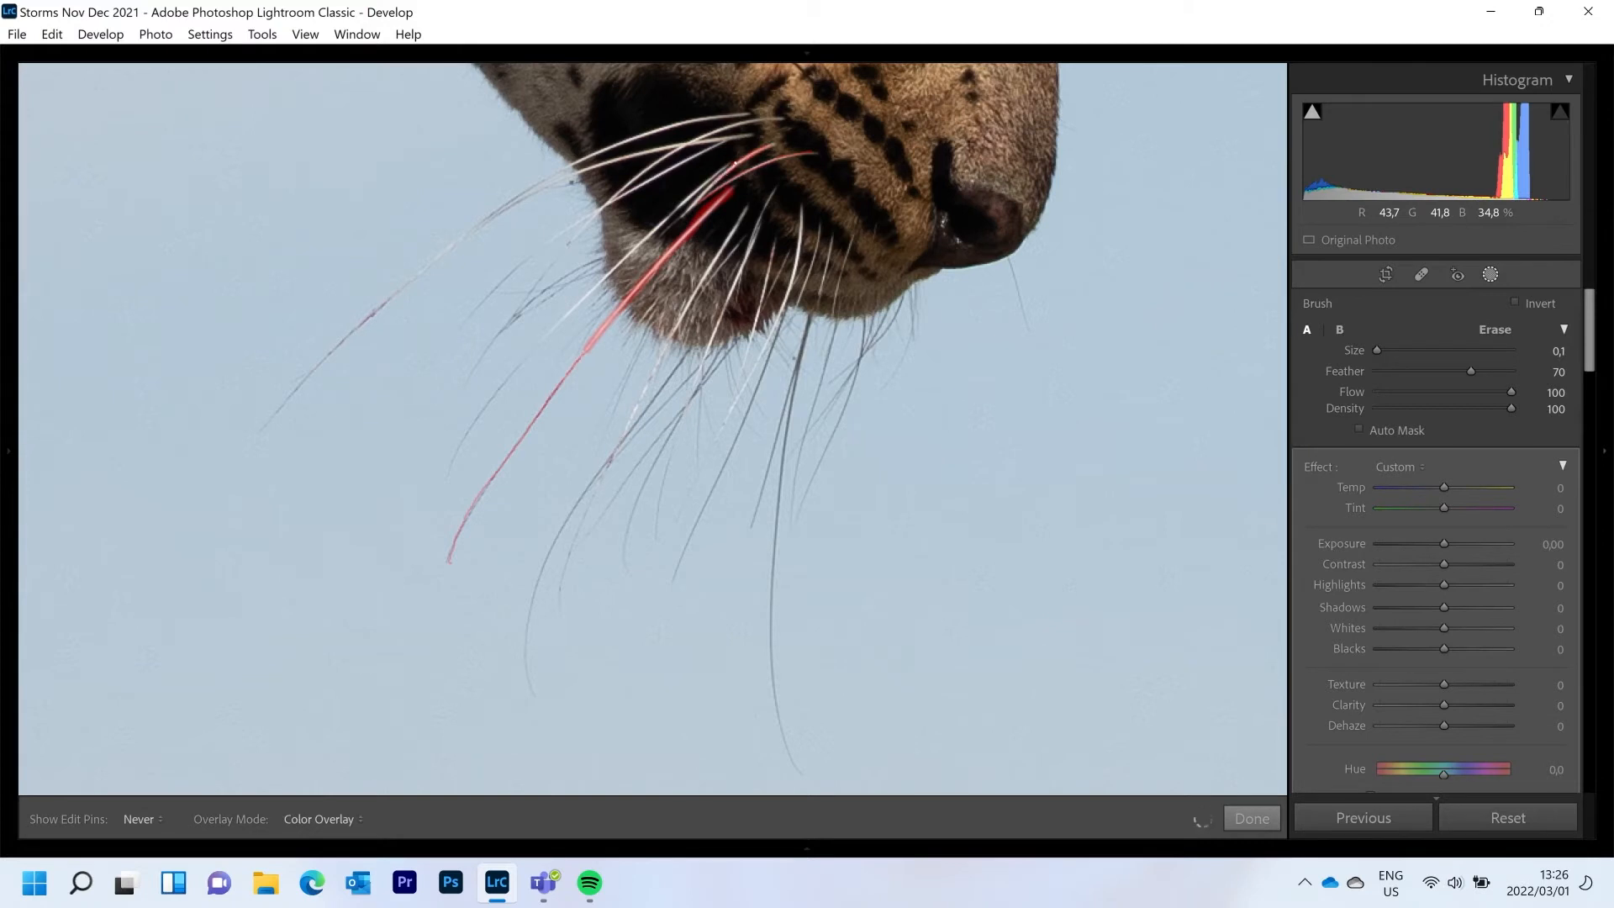
left_click_drag(708, 193, 707, 194)
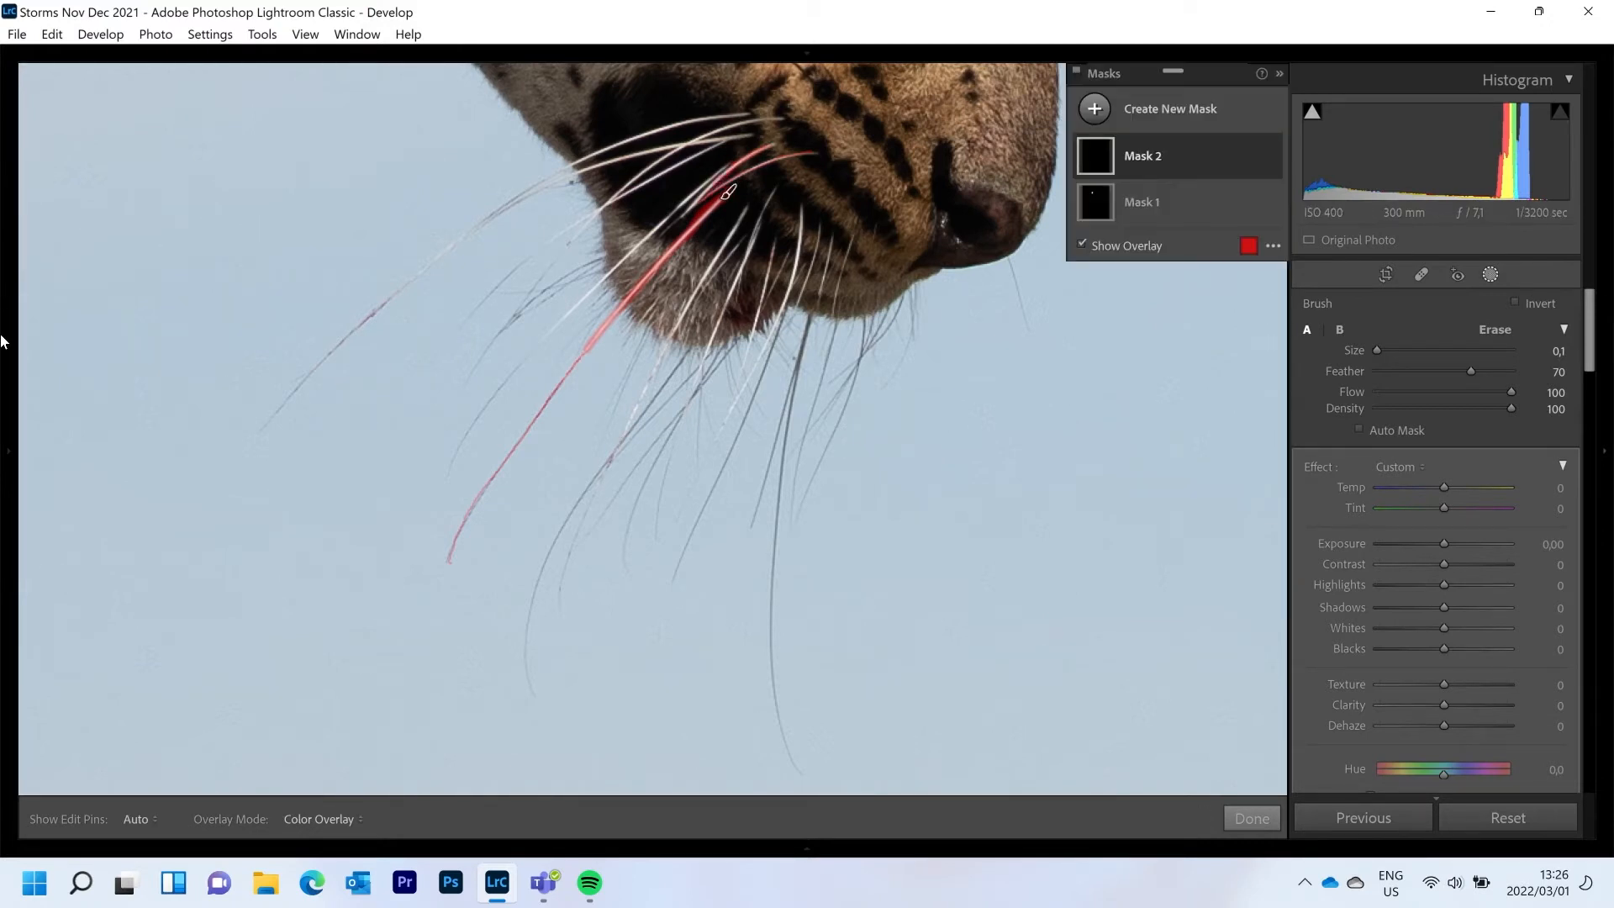
mouse_move(1, 363)
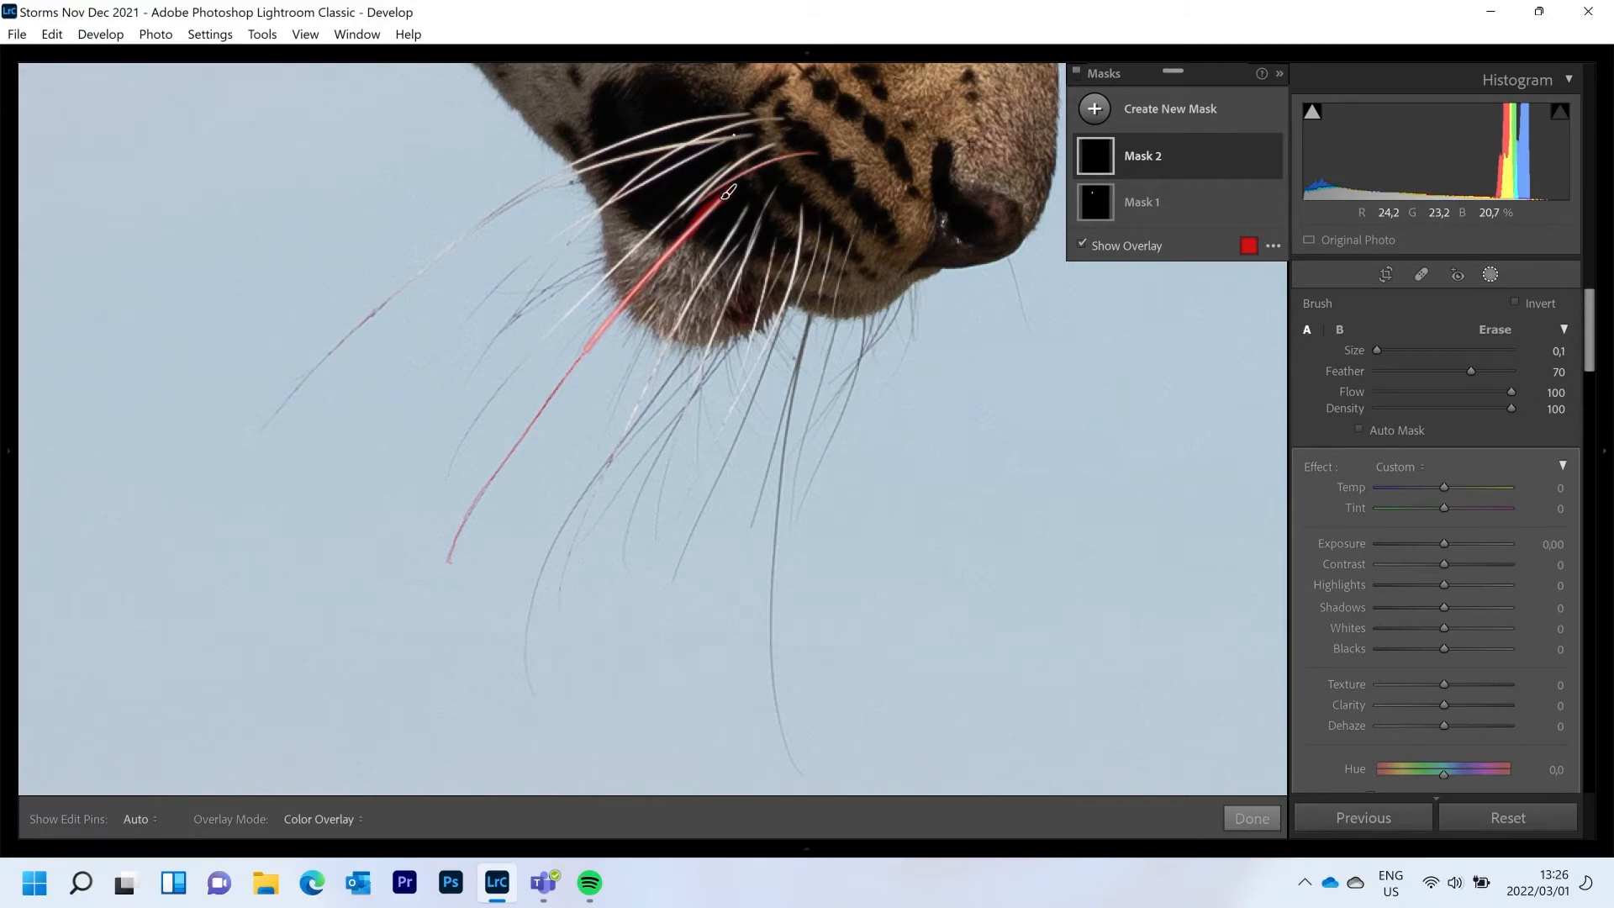
- Increase the brush size to 1 and paint the mask along the neighbouring whisker from its root to its tip
scroll(734, 135, "up", 1)
mouse_move(770, 144)
left_mouse_down()
mouse_move(670, 212)
mouse_move(553, 335)
left_mouse_up()
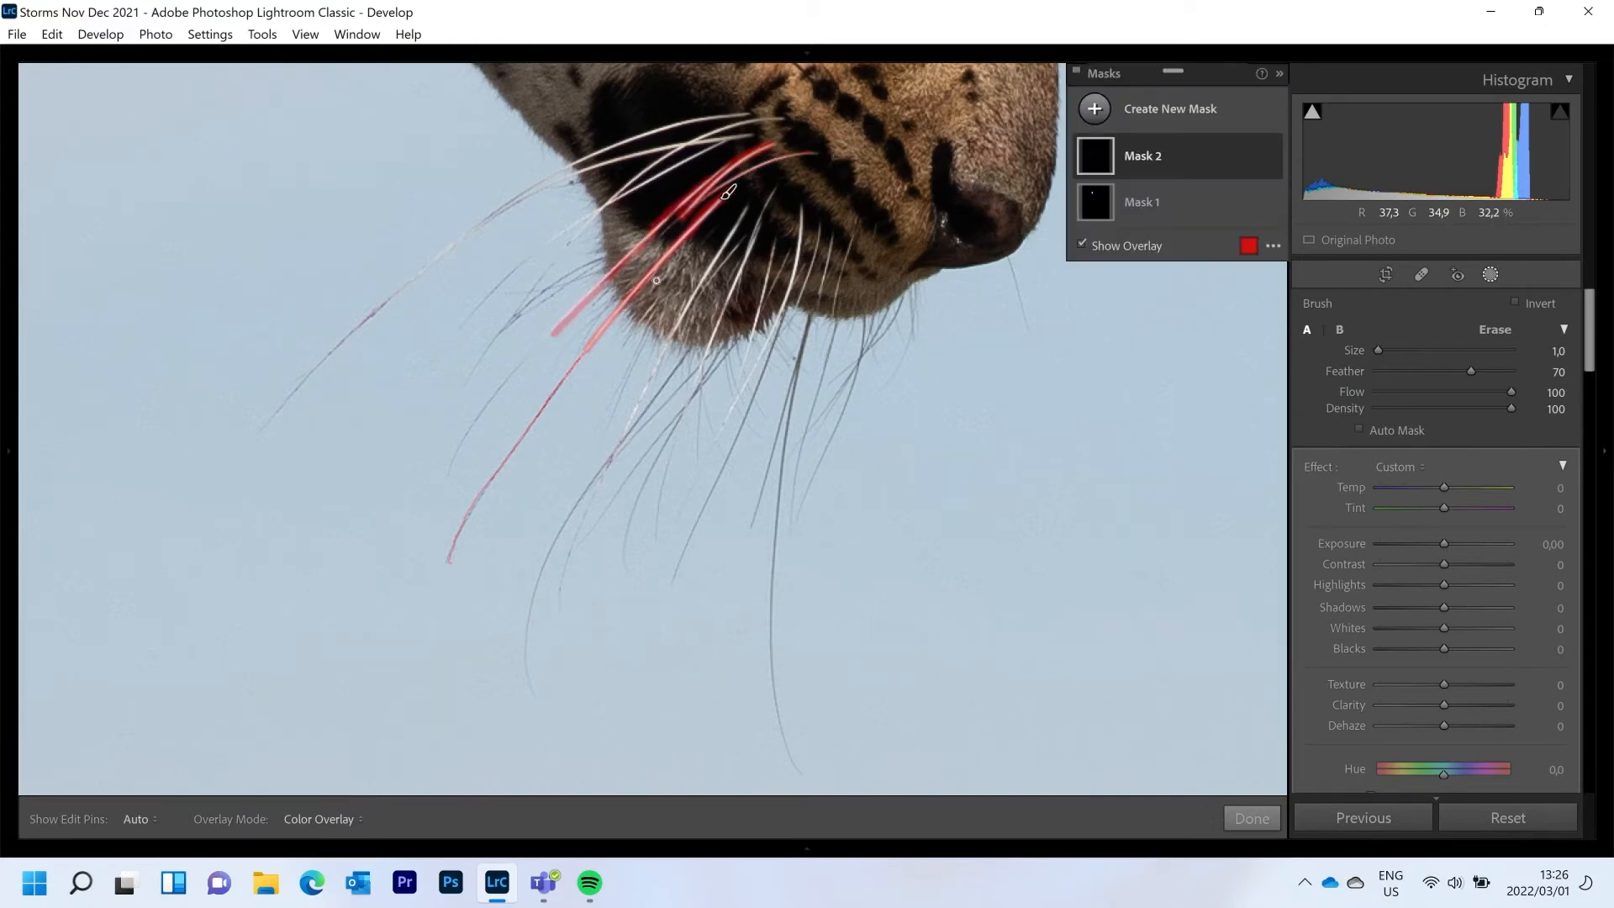
- Try strong Exposure boosts on the whisker mask with the whole photo in view, and pull the value back down
mouse_move(1, 220)
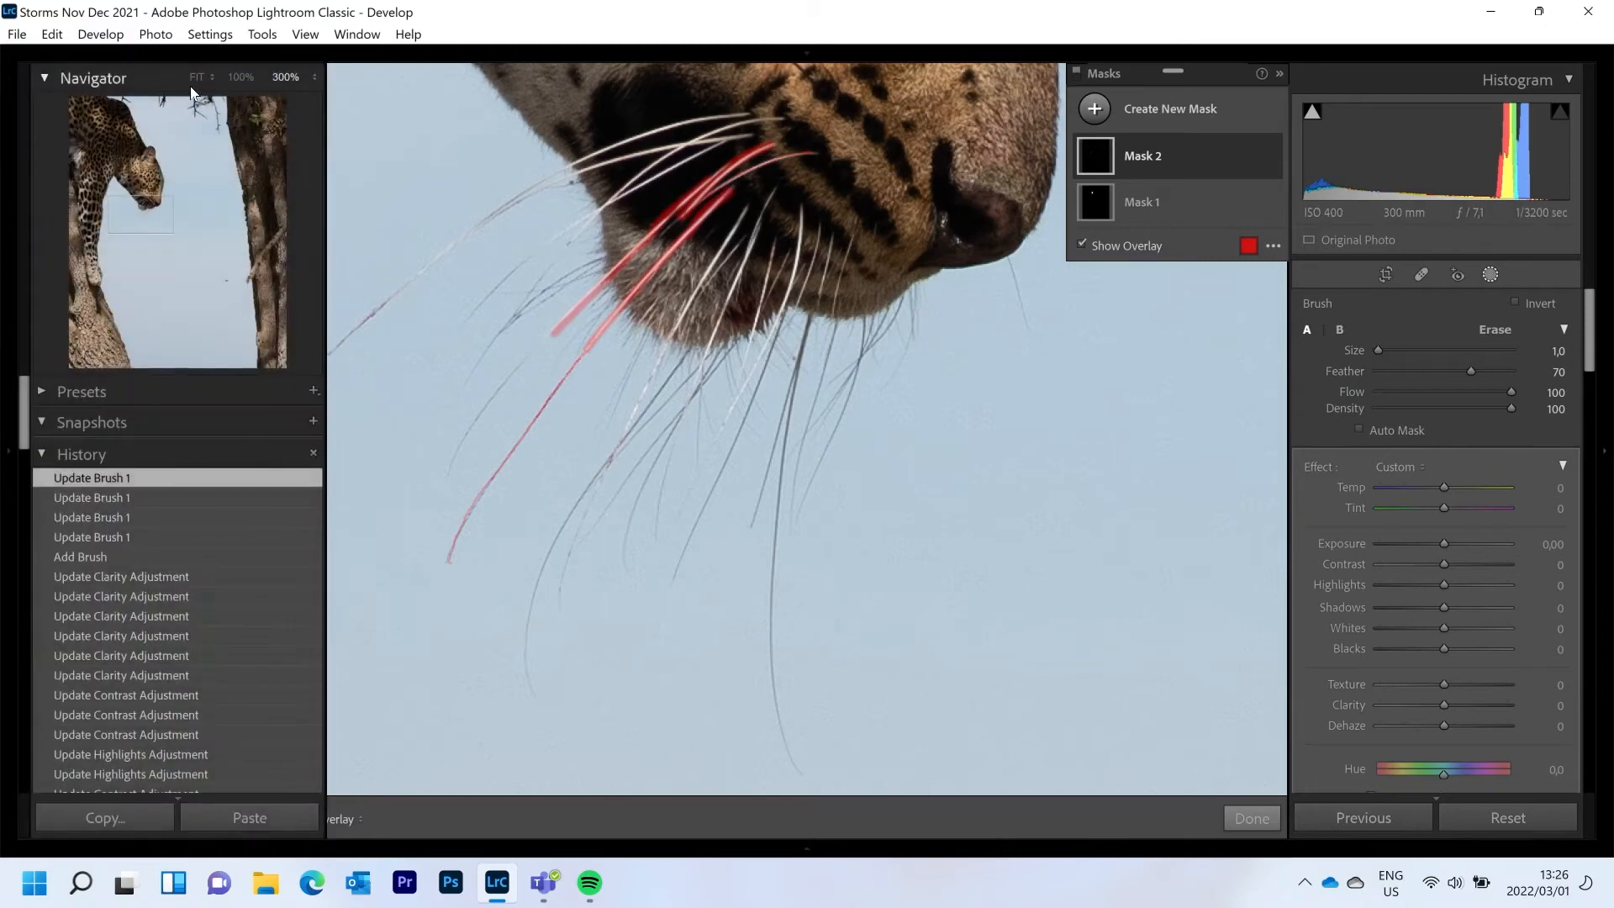
left_click(204, 81)
left_click(156, 99)
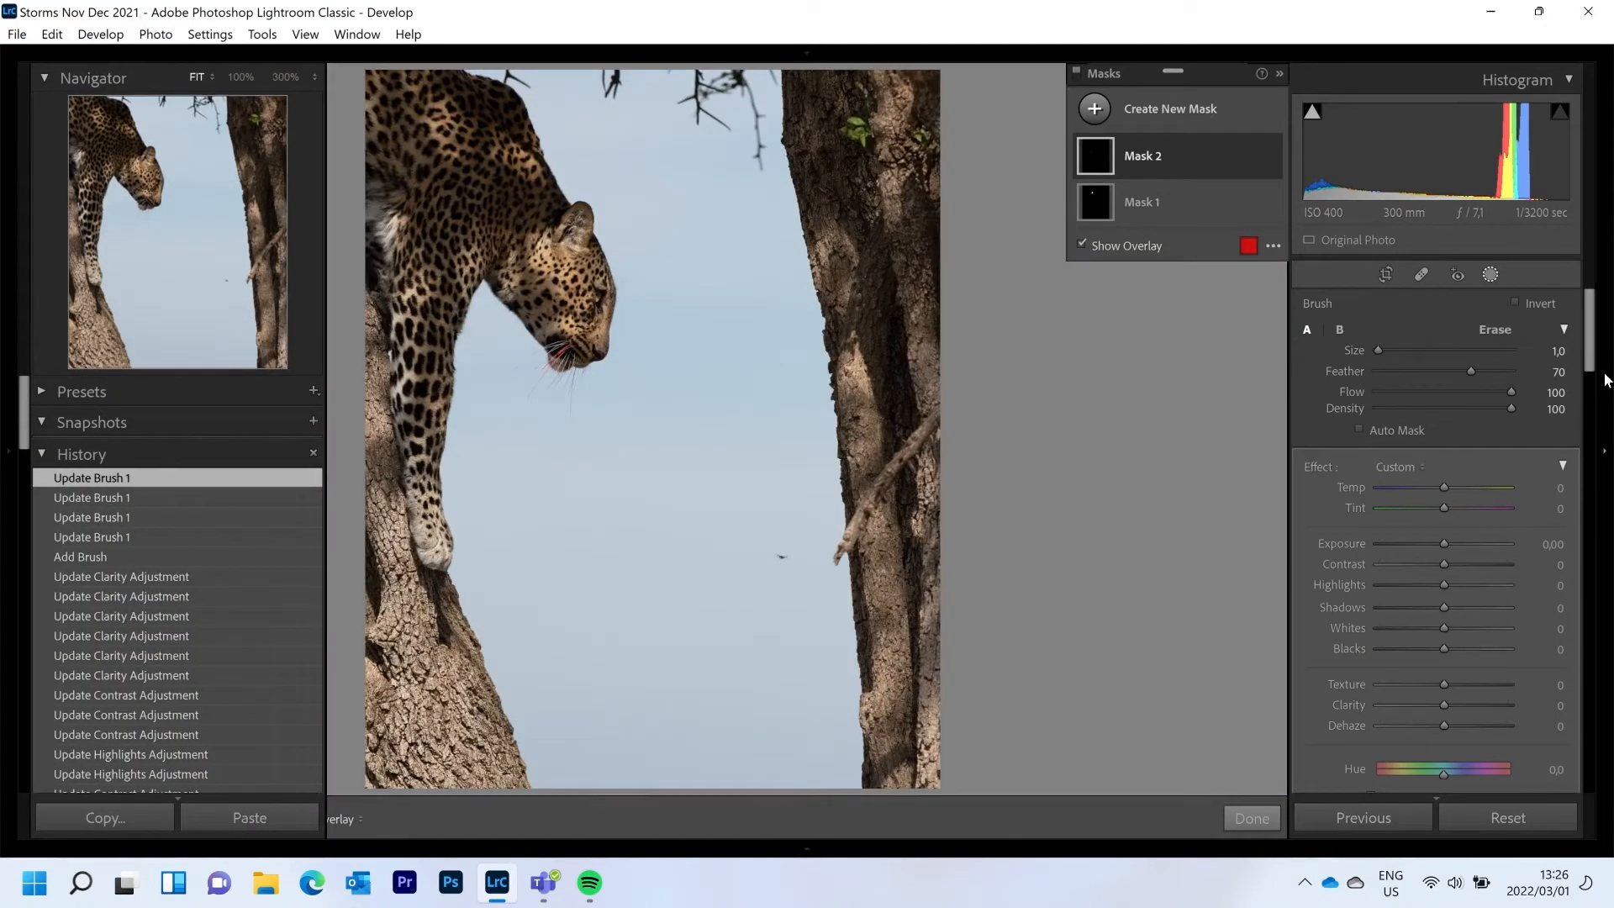
key("Up")
key("Up")
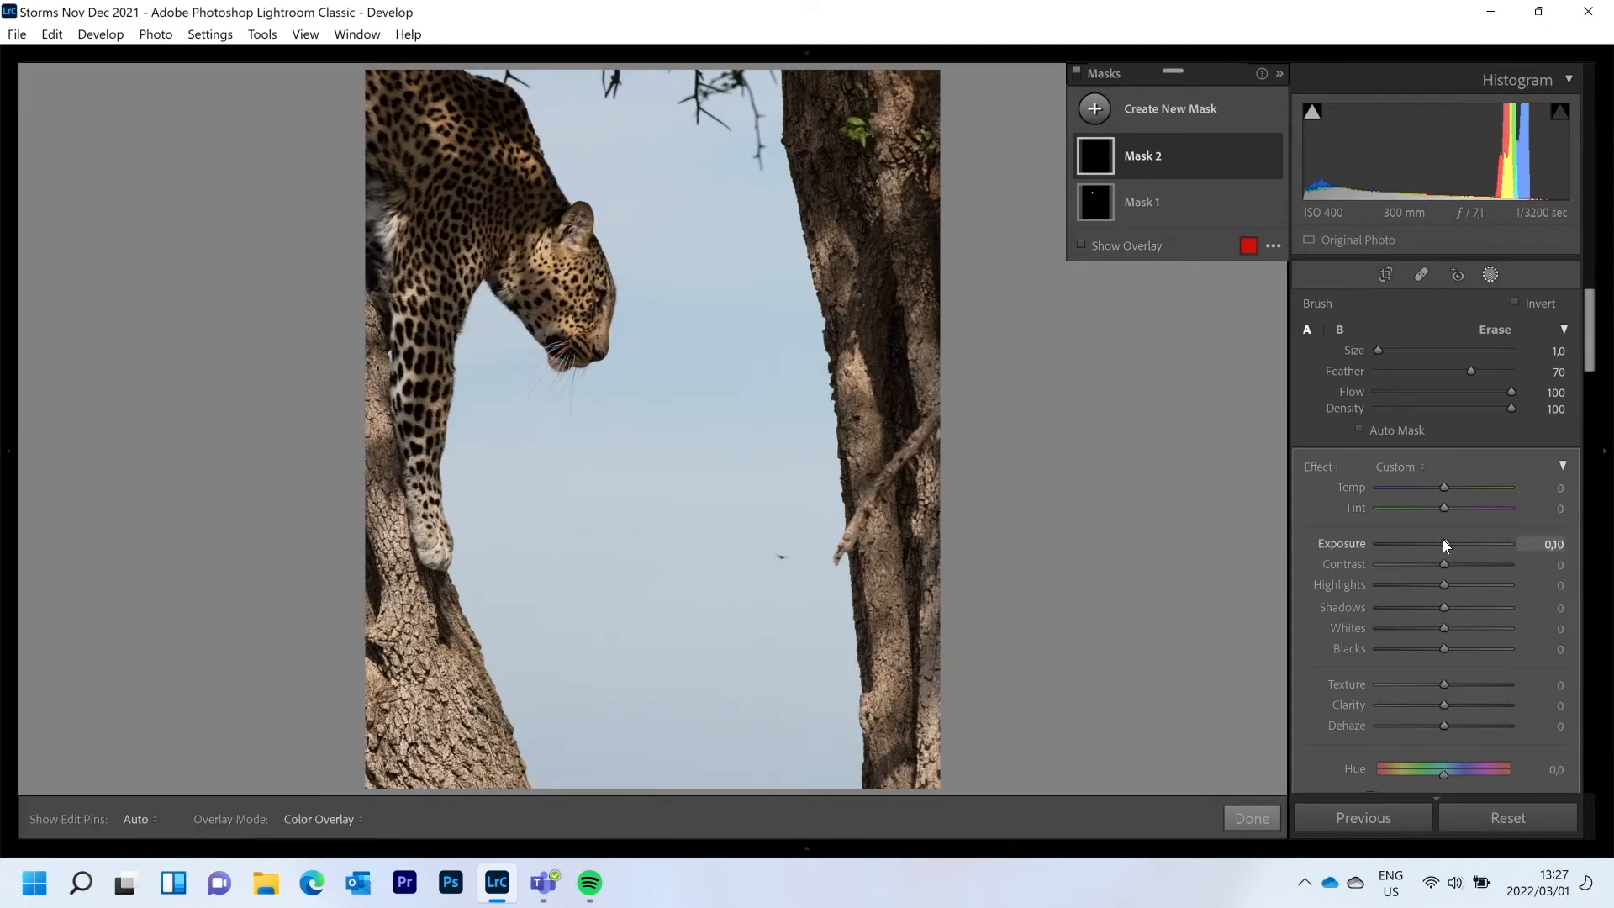
key("Up")
key("Up")
key("Up")
key("Up")
key("Up")
key("Up")
key("Up")
key("Up")
key("Up")
key("Up")
key("Up")
key("Up")
left_click_drag(1506, 543, 1446, 544)
- Set the whisker mask's Exposure to 0.20, judging the effect at full view and at 300%
key("Up")
key("Up")
key("Up")
key("Up")
key("Down")
mouse_move(3, 368)
left_click(284, 77)
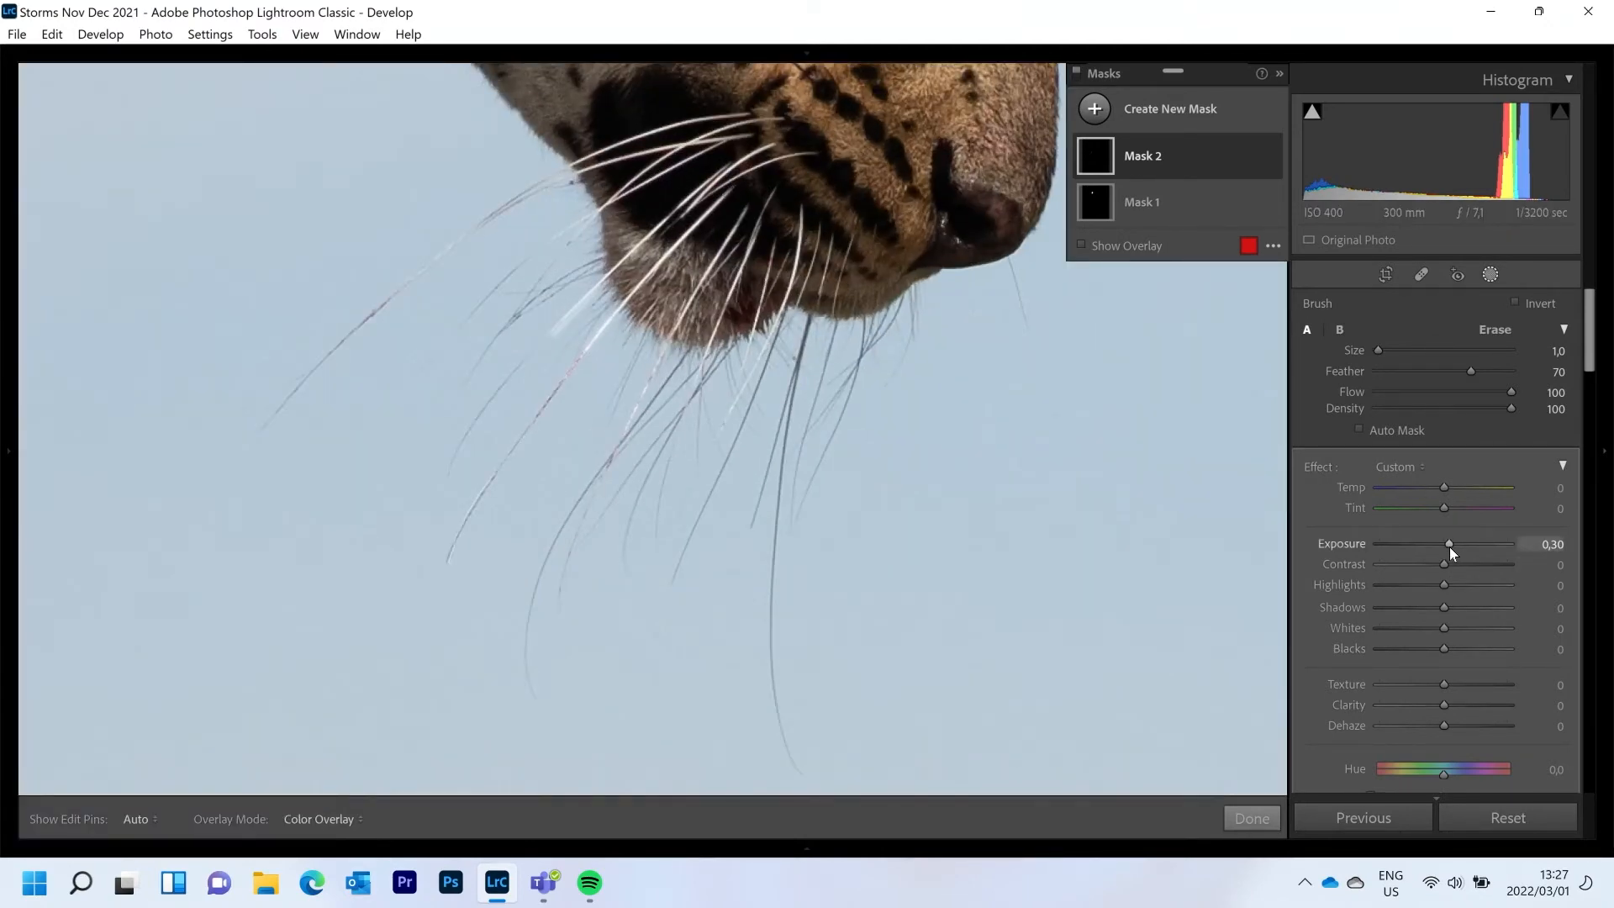
key("Down")
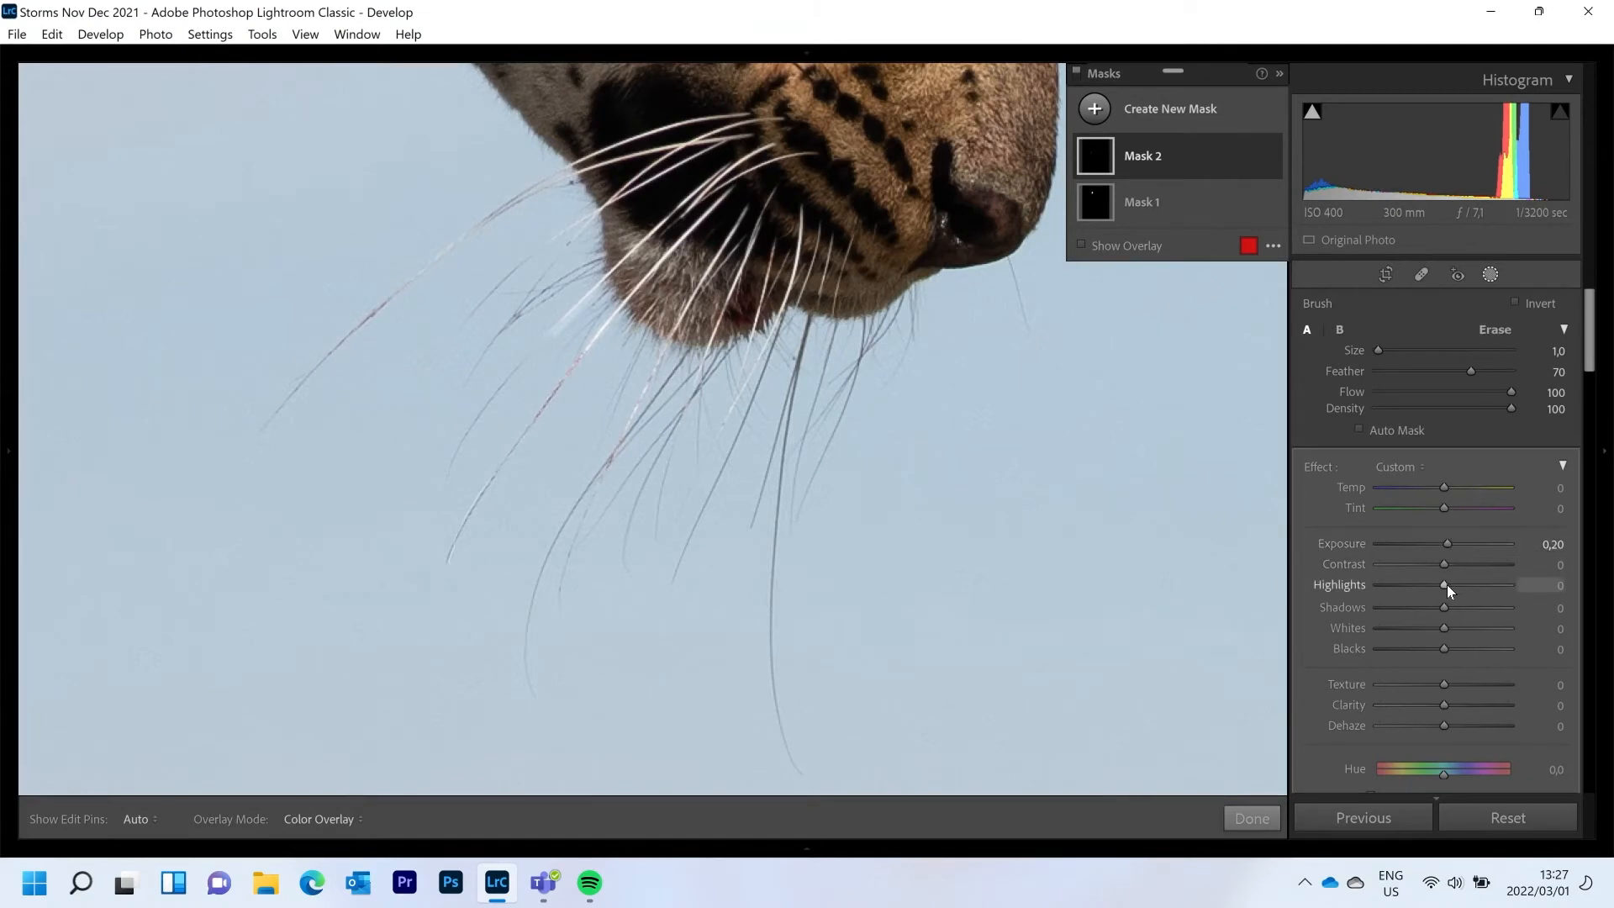
- Set the whisker mask's Highlights to -38 and its Exposure to 0.40, and check the effect on the whole photo
mouse_move(1446, 583)
left_mouse_down()
mouse_move(1365, 593)
mouse_move(1419, 587)
left_mouse_up()
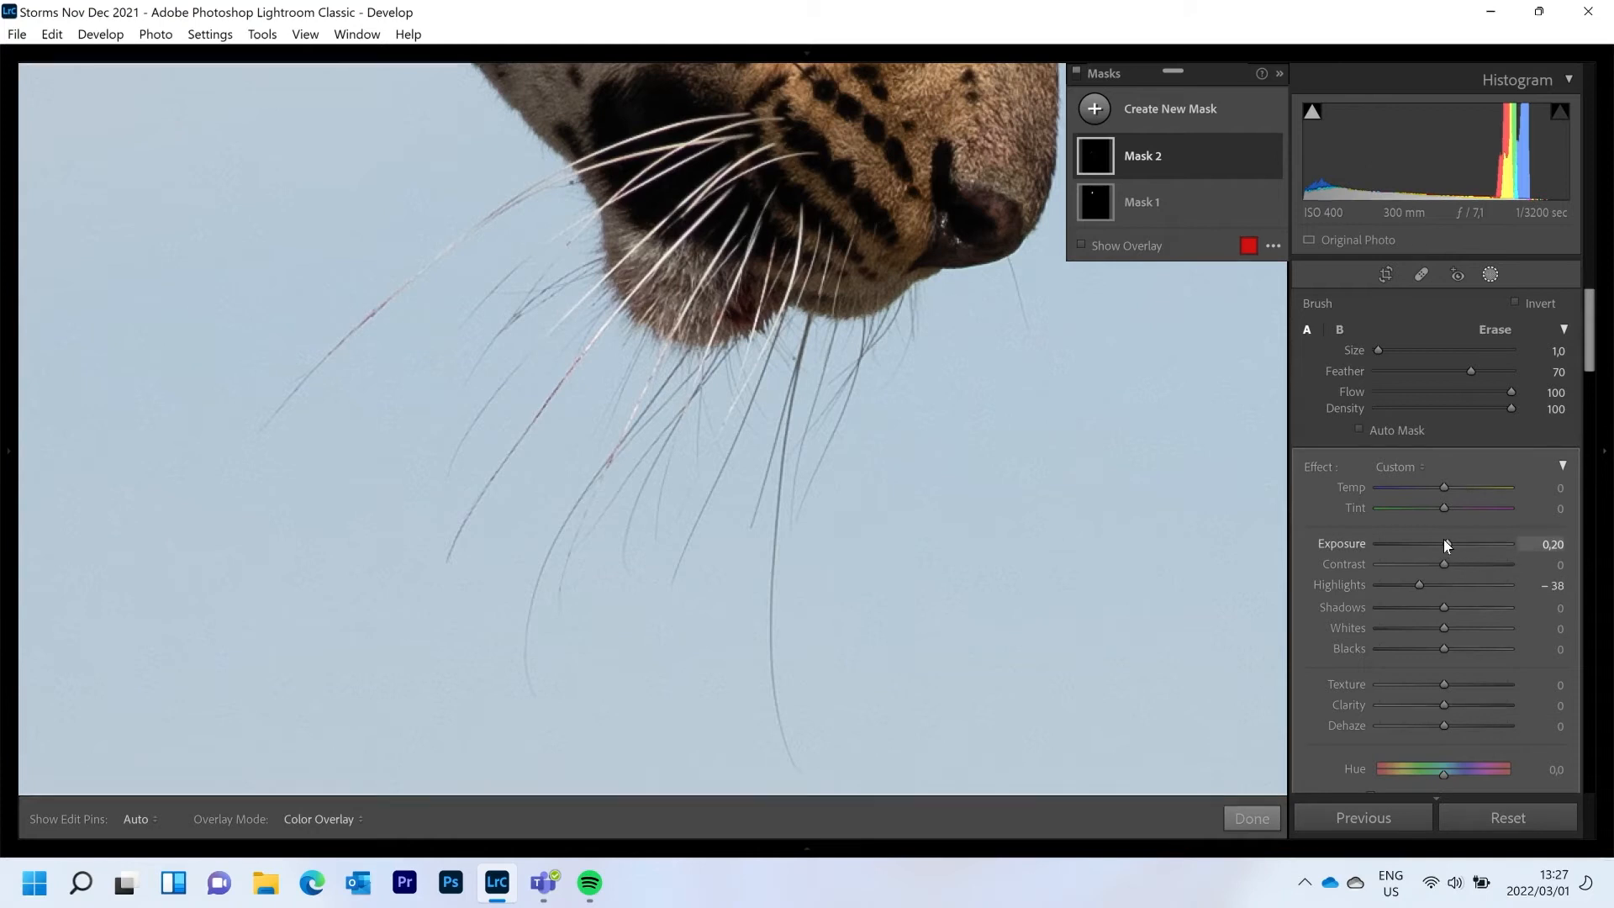
key("Up")
key("Up")
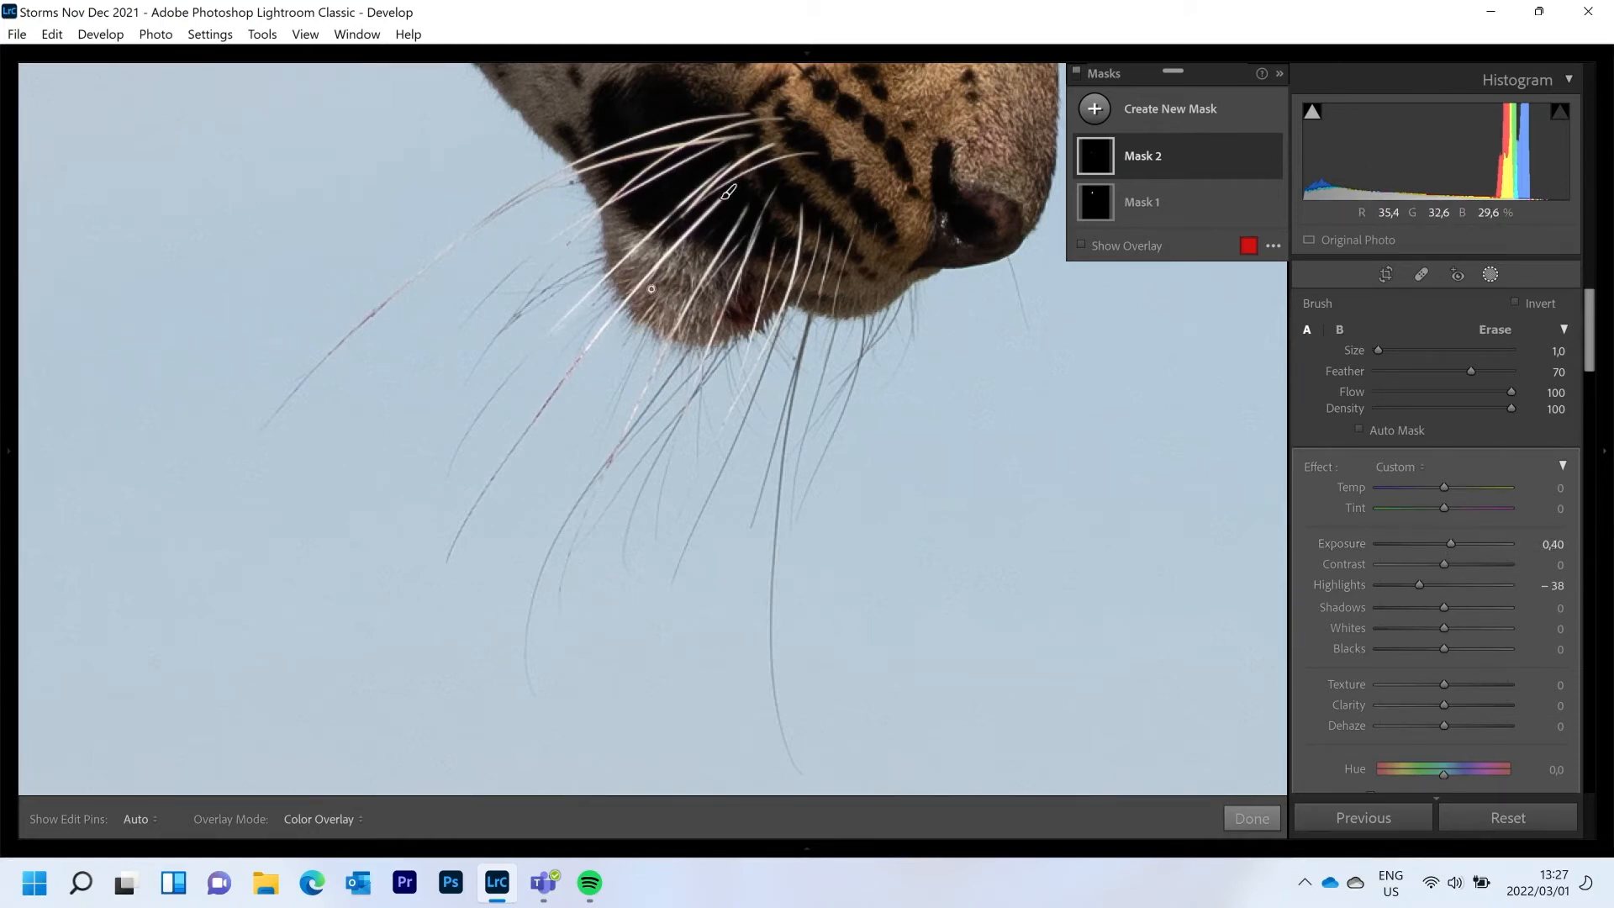
mouse_move(5, 263)
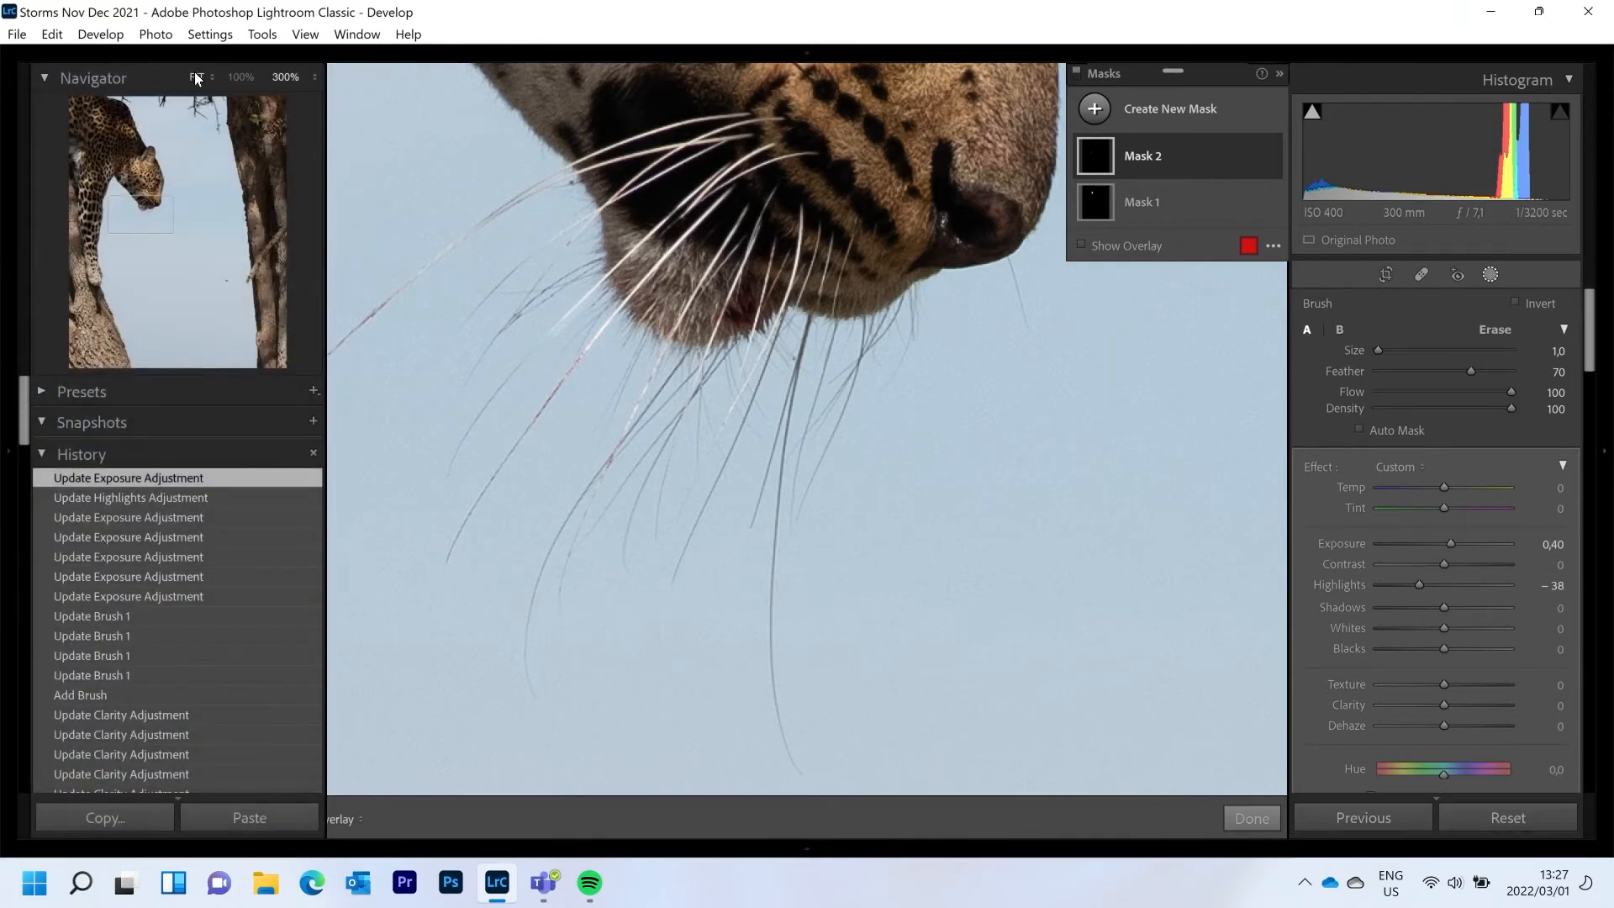
left_click(196, 78)
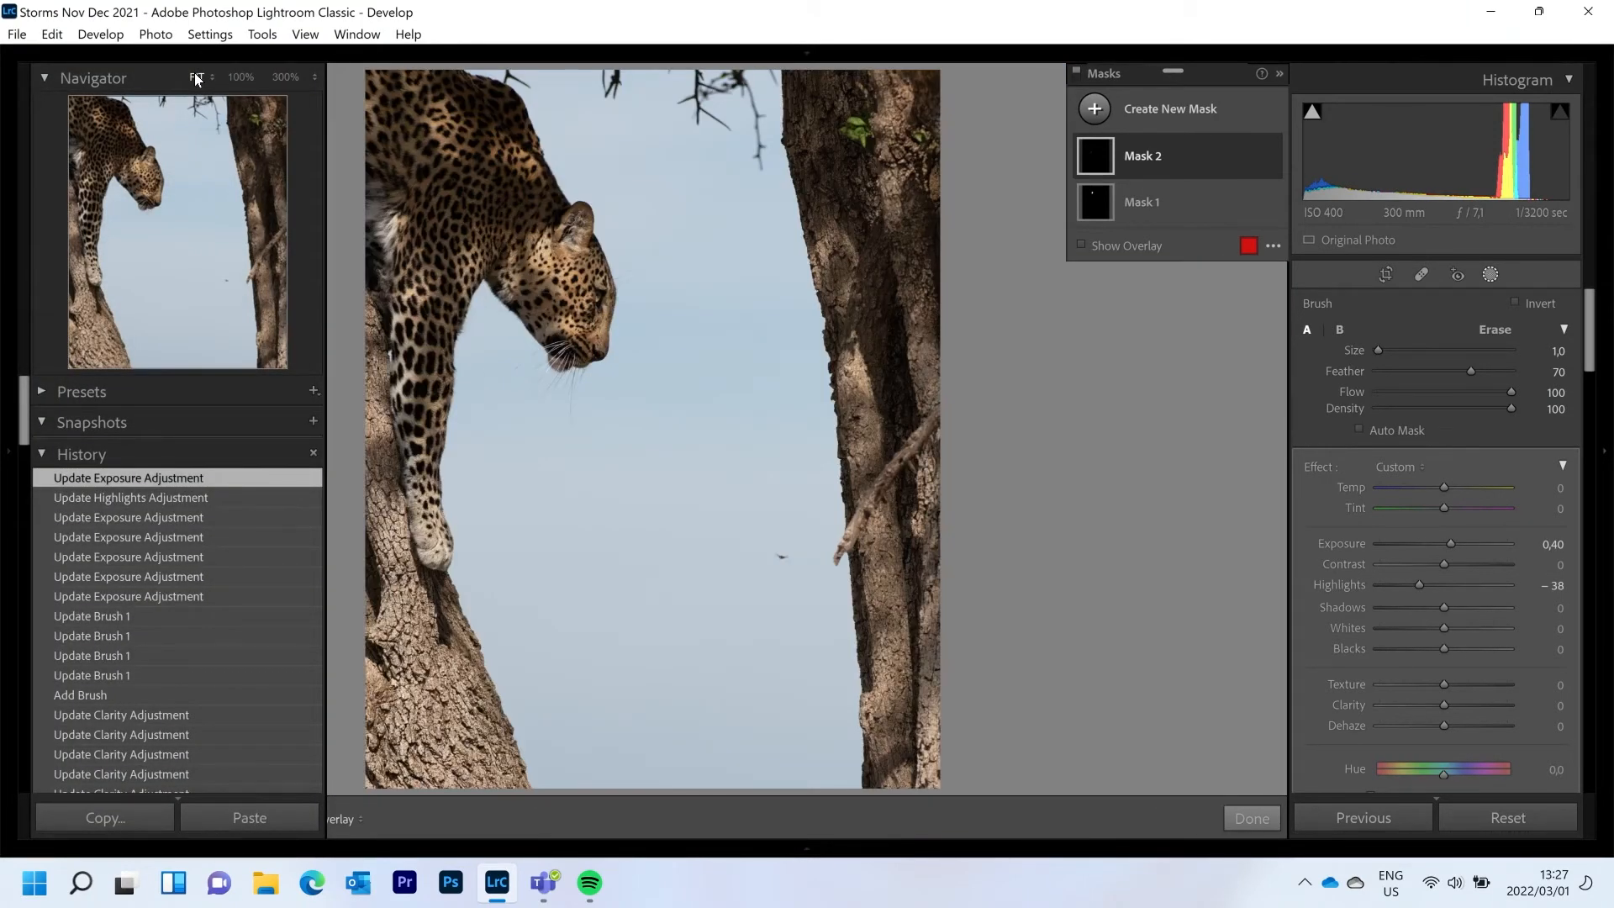
left_click(292, 76)
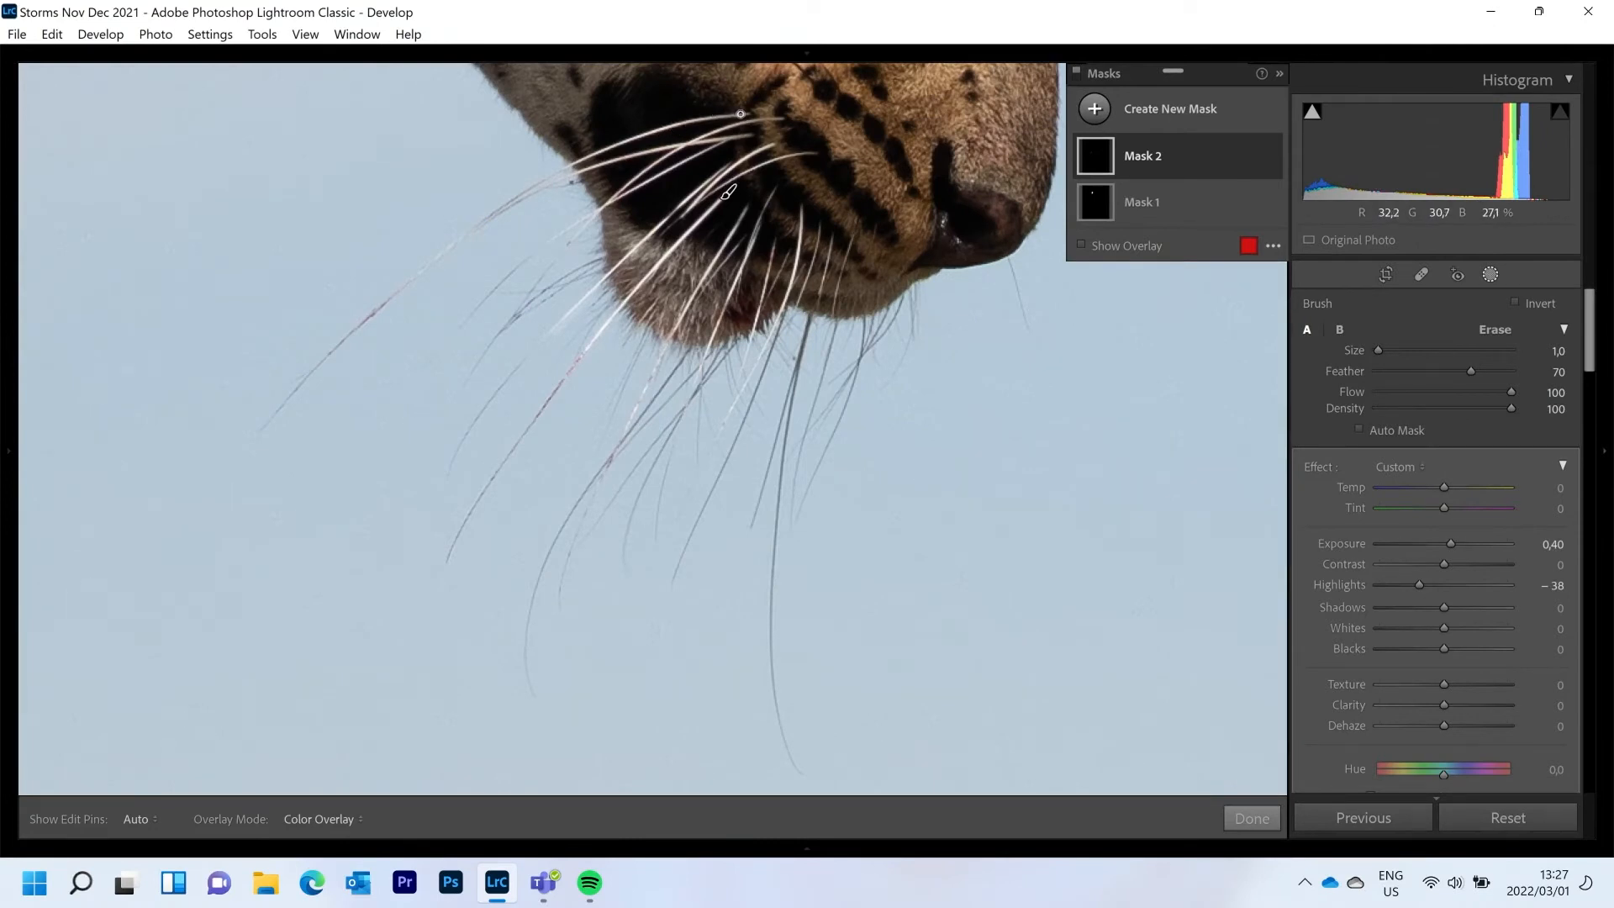
- Paint the whisker mask over the long upper whisker and the one just beneath it, hiding the edit pins while painting
key("h")
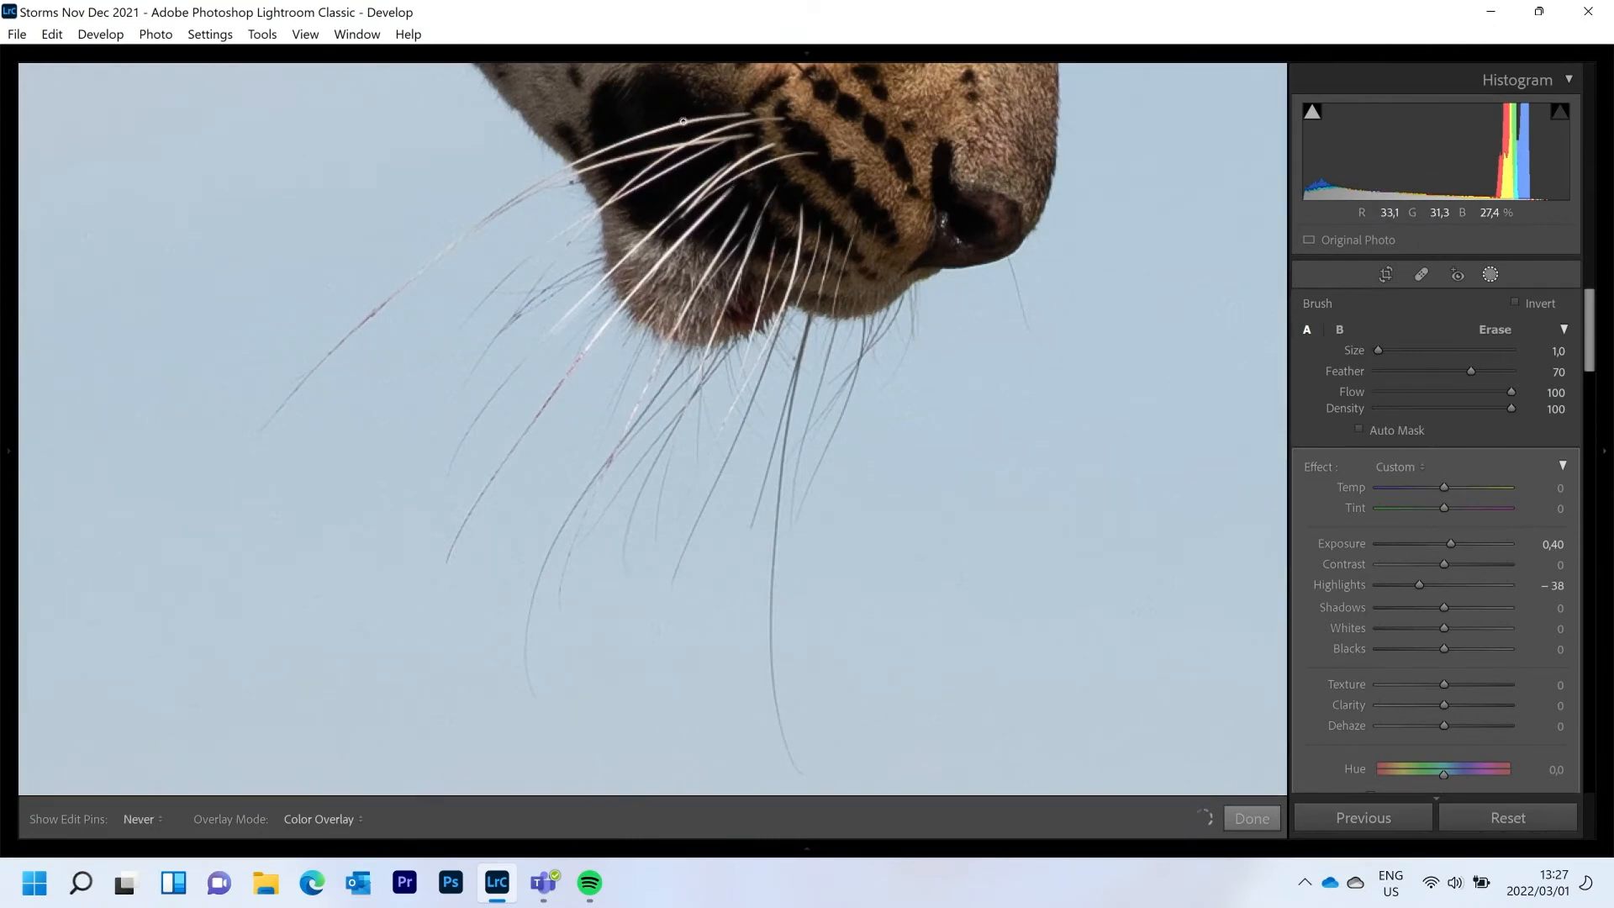
left_click_drag(658, 129, 477, 225)
key("h")
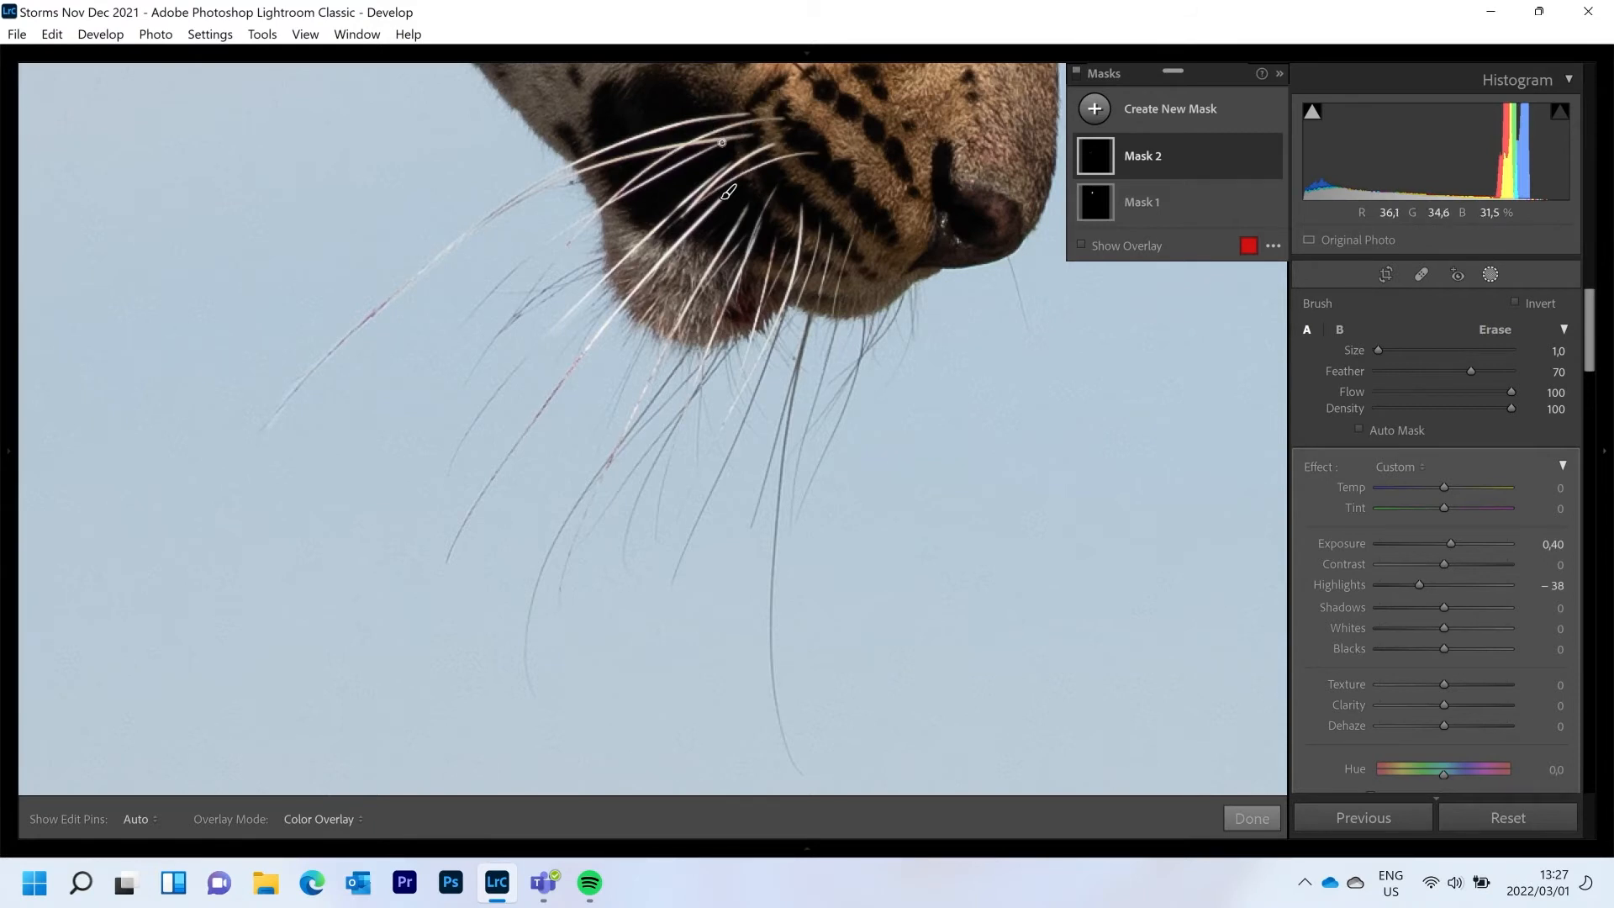
key("h")
left_click_drag(738, 138, 659, 148)
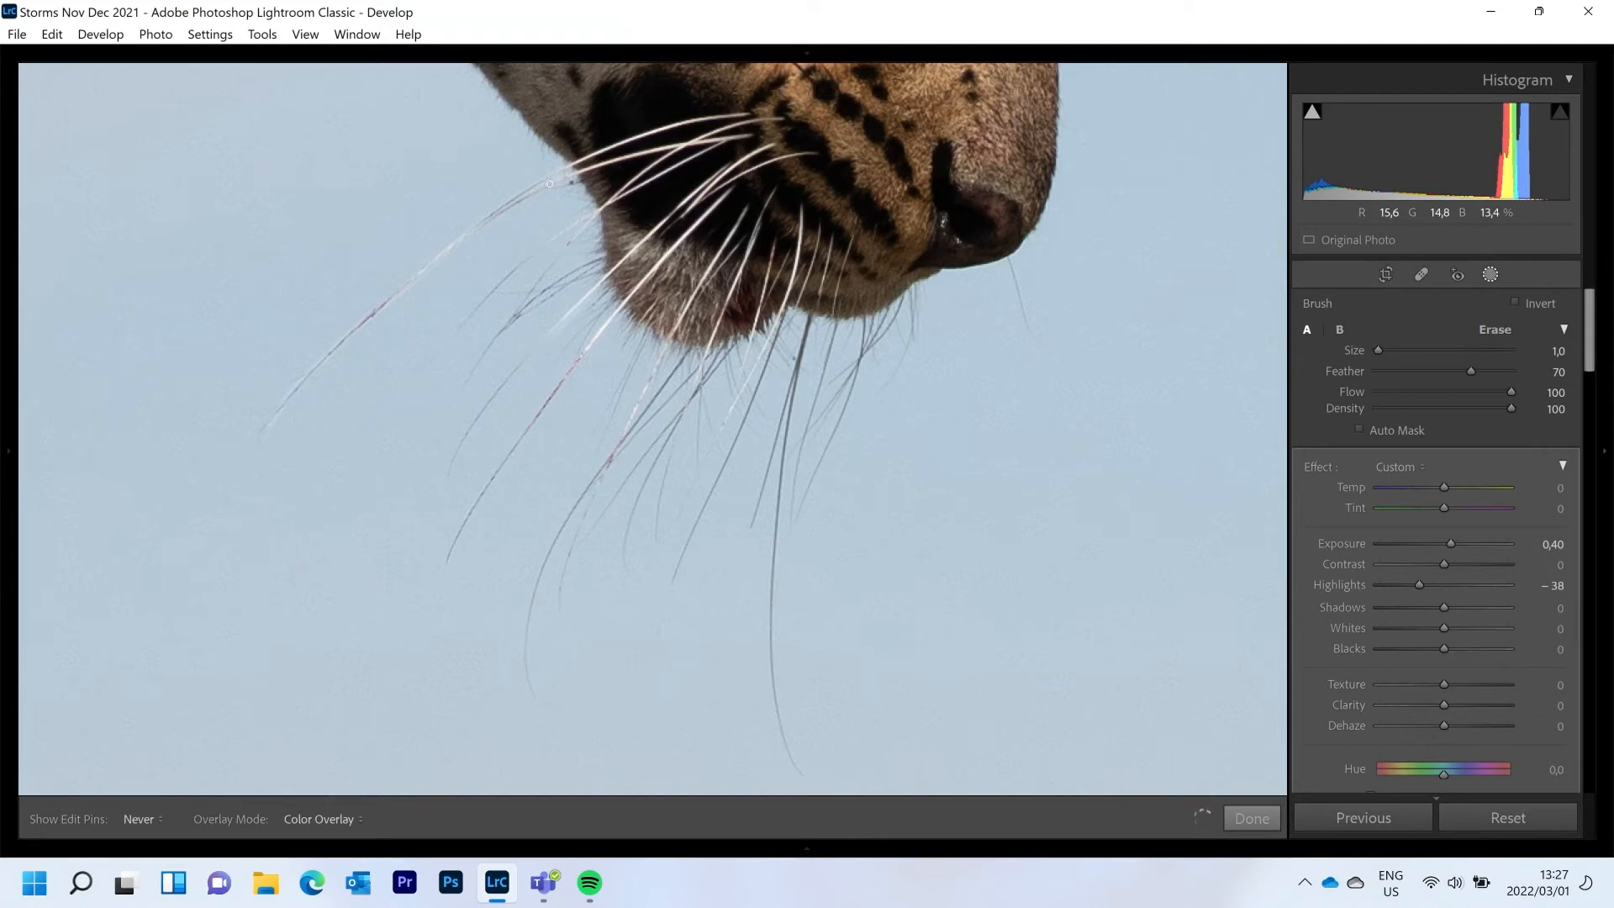
key("h")
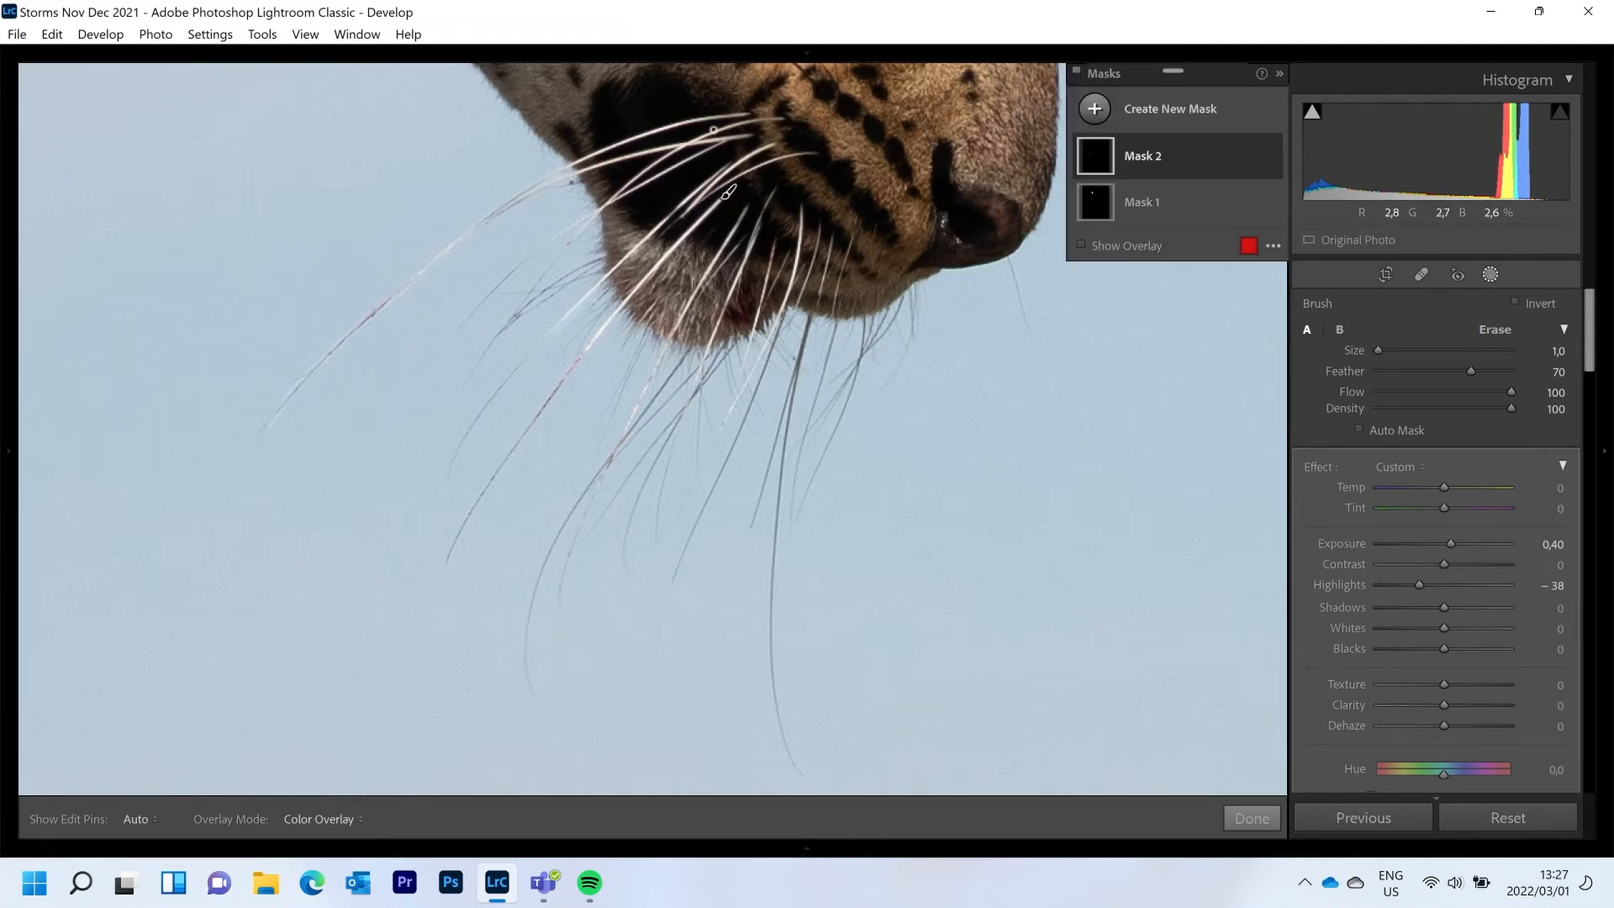
- Paint the whisker mask over more whiskers, including the long ones hanging below the chin, toggling the edit pins between strokes
key("h")
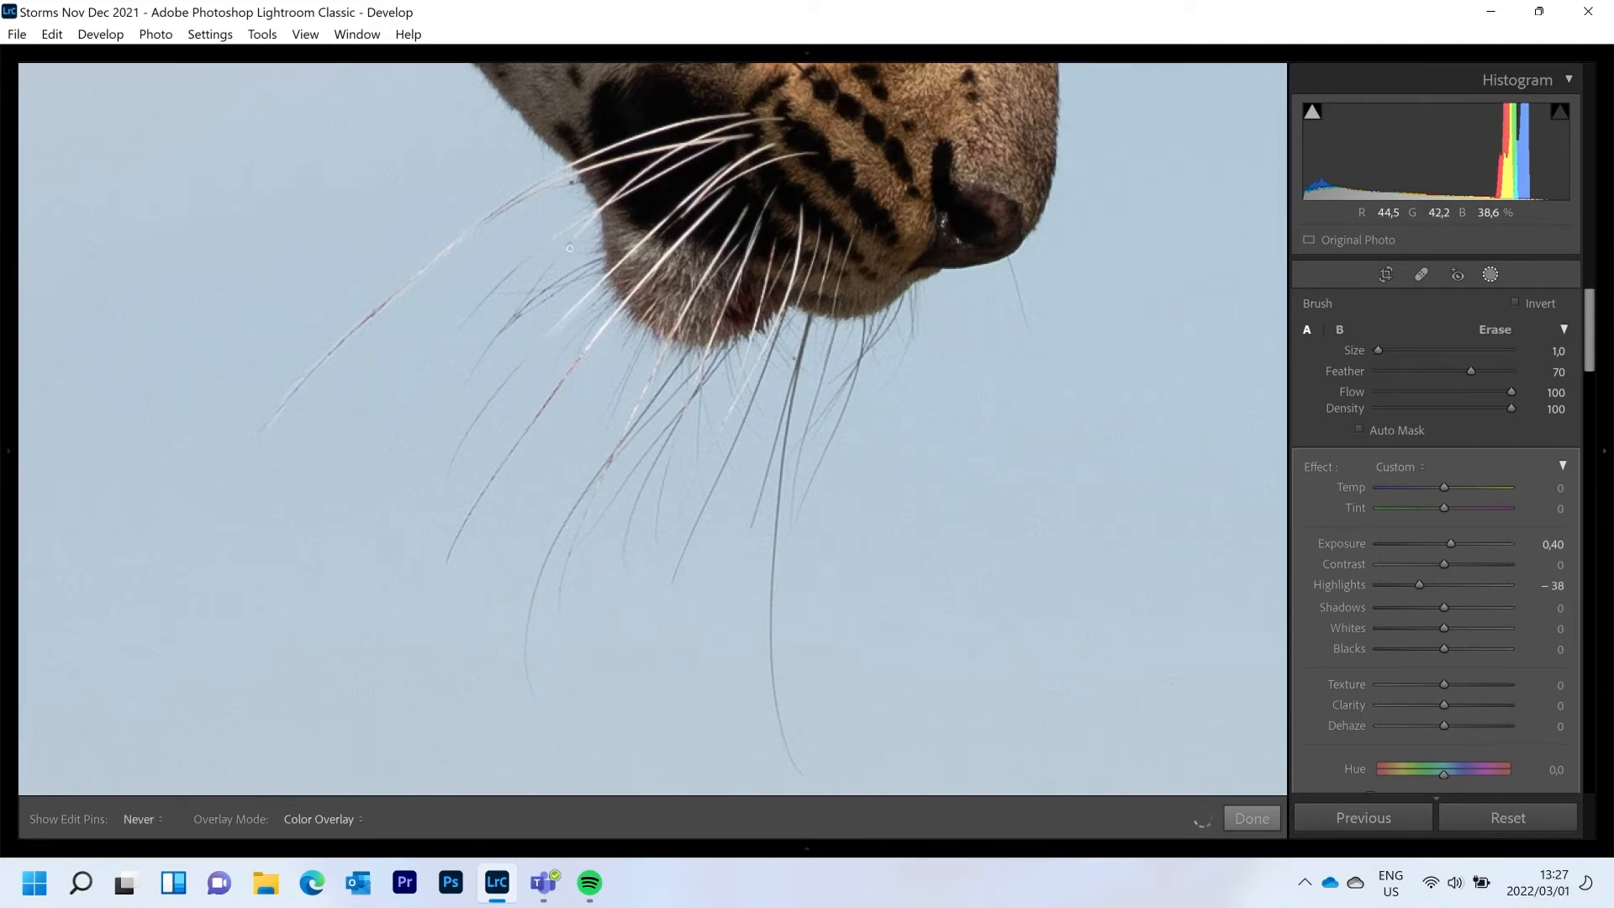
key("h")
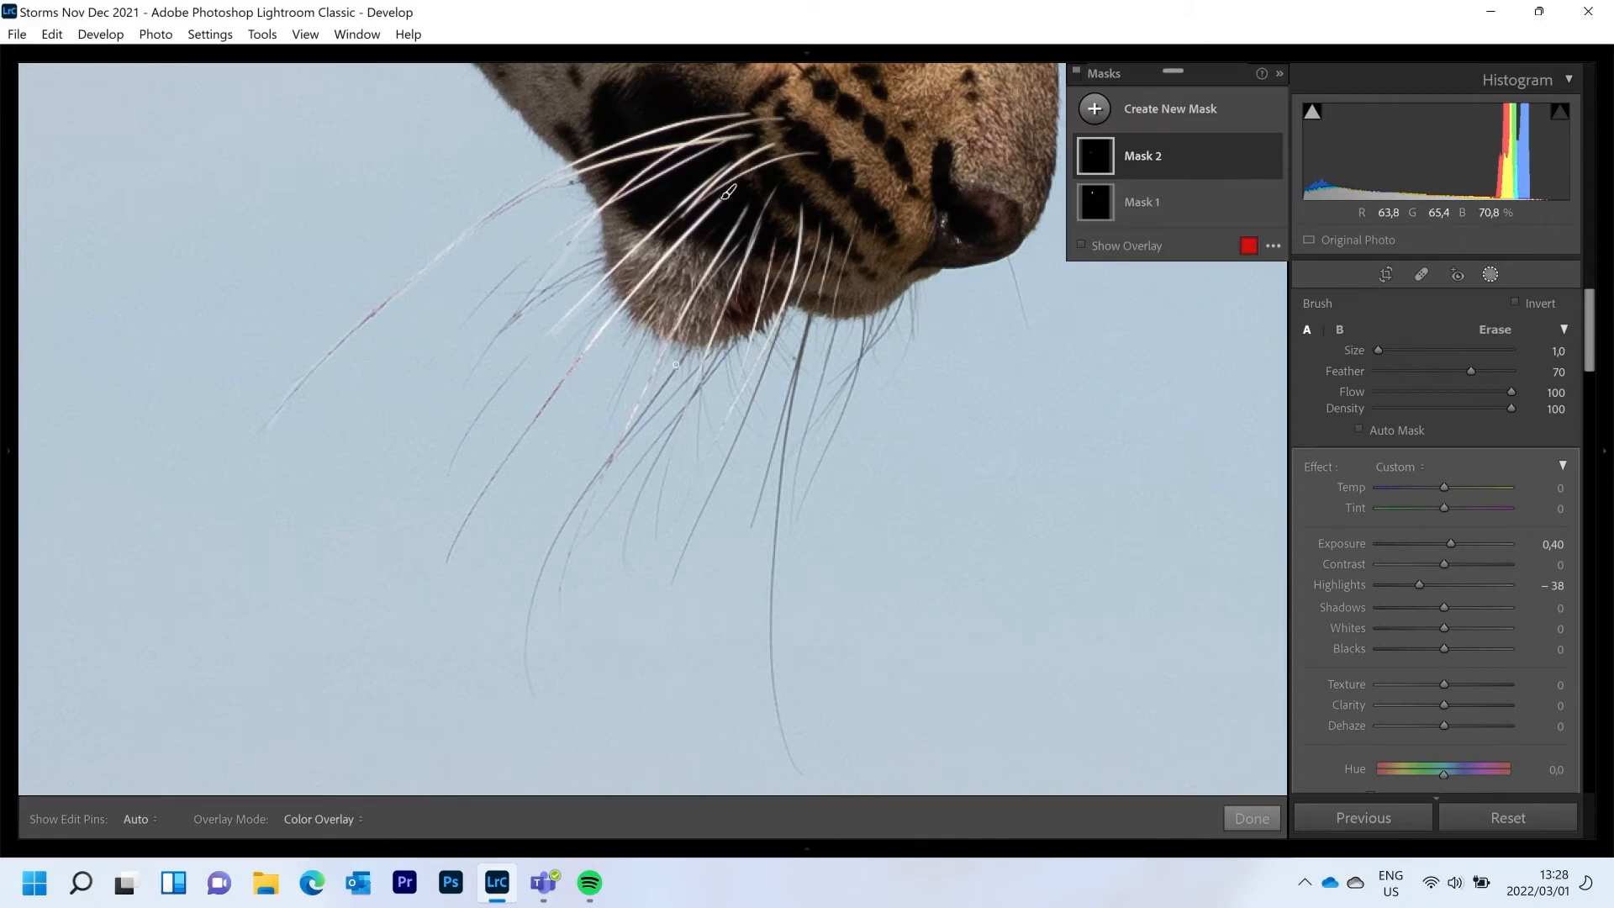
key("h")
key("h")
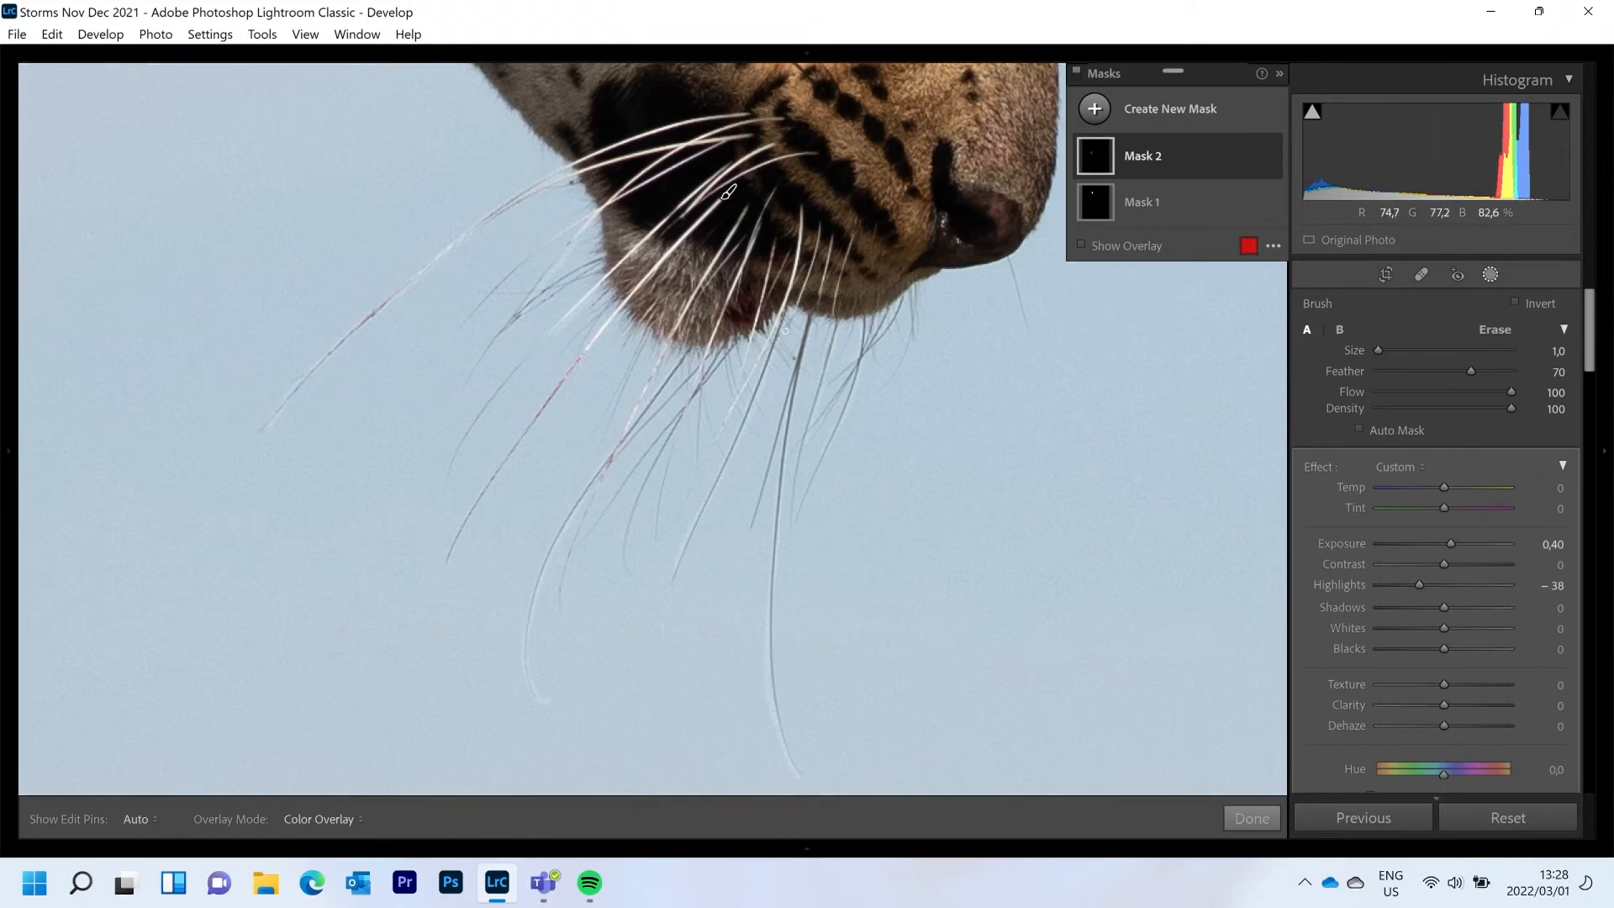
key("h")
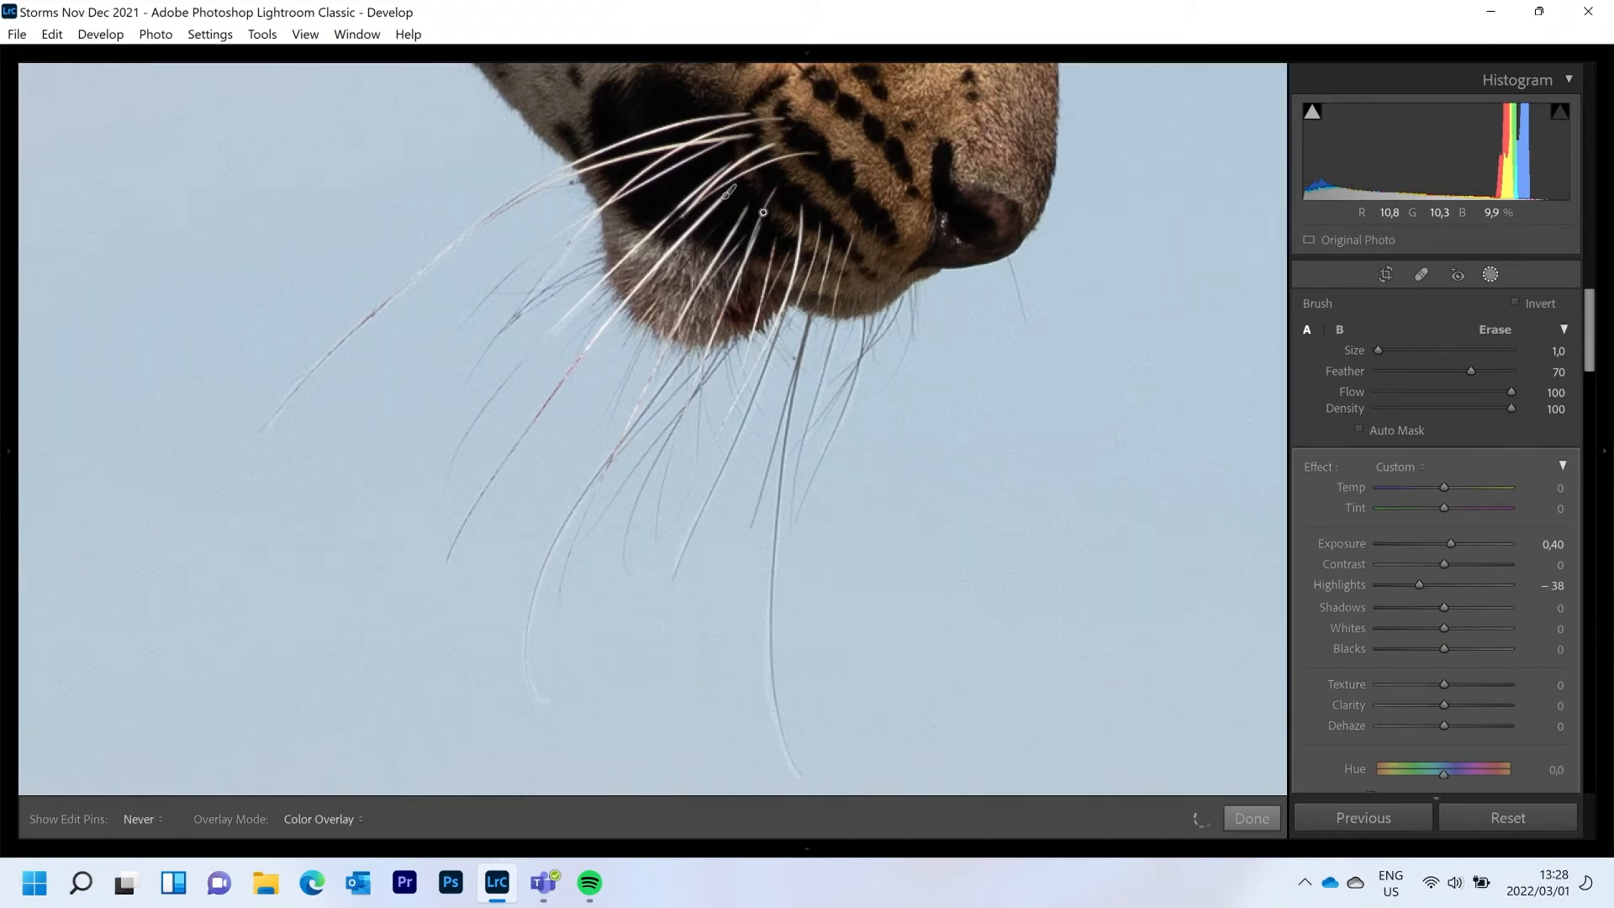
key("h")
key("h")
key("h")
key("h")
key("h")
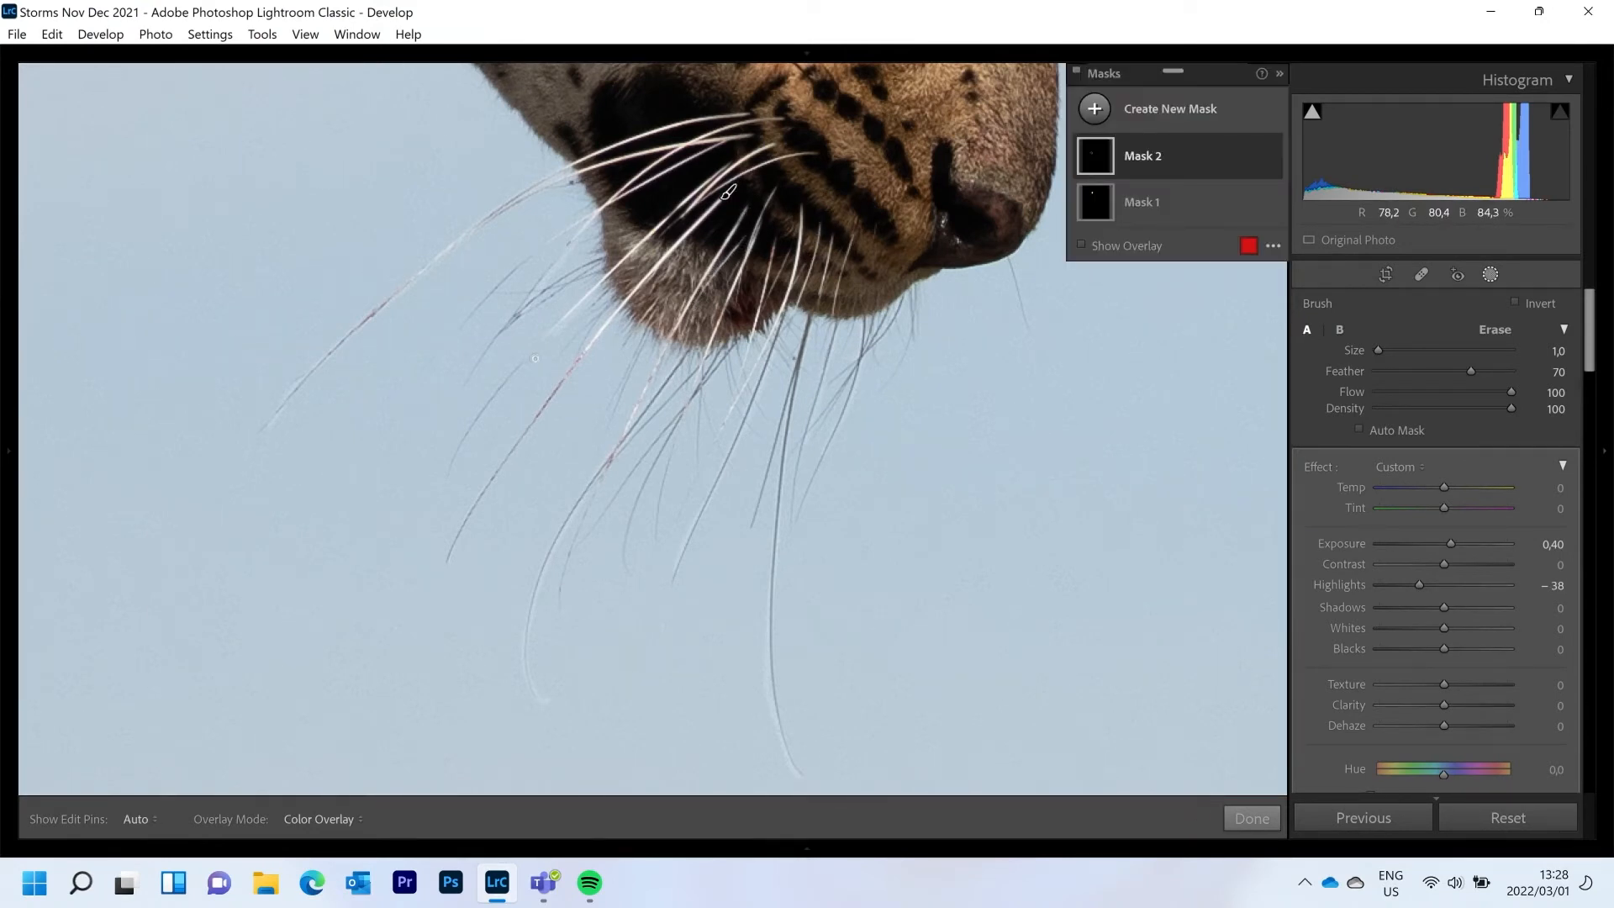
- Paint the whisker mask over the fainter whiskers along the chin, toggling the edit pins between strokes
key("h")
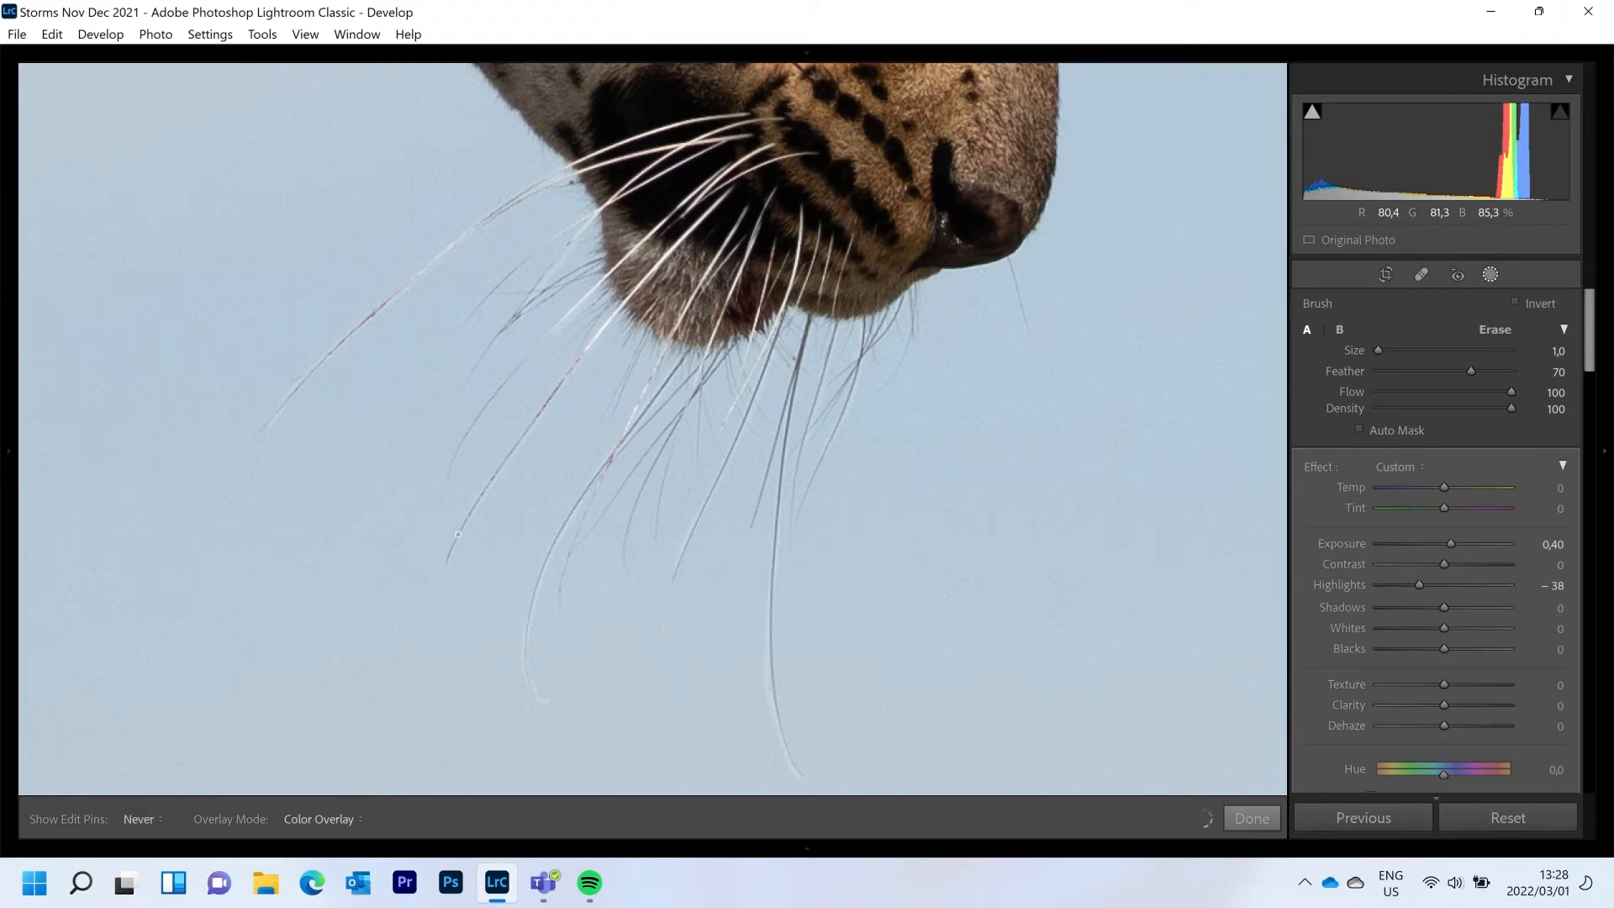
key("h")
key("h")
key("h")
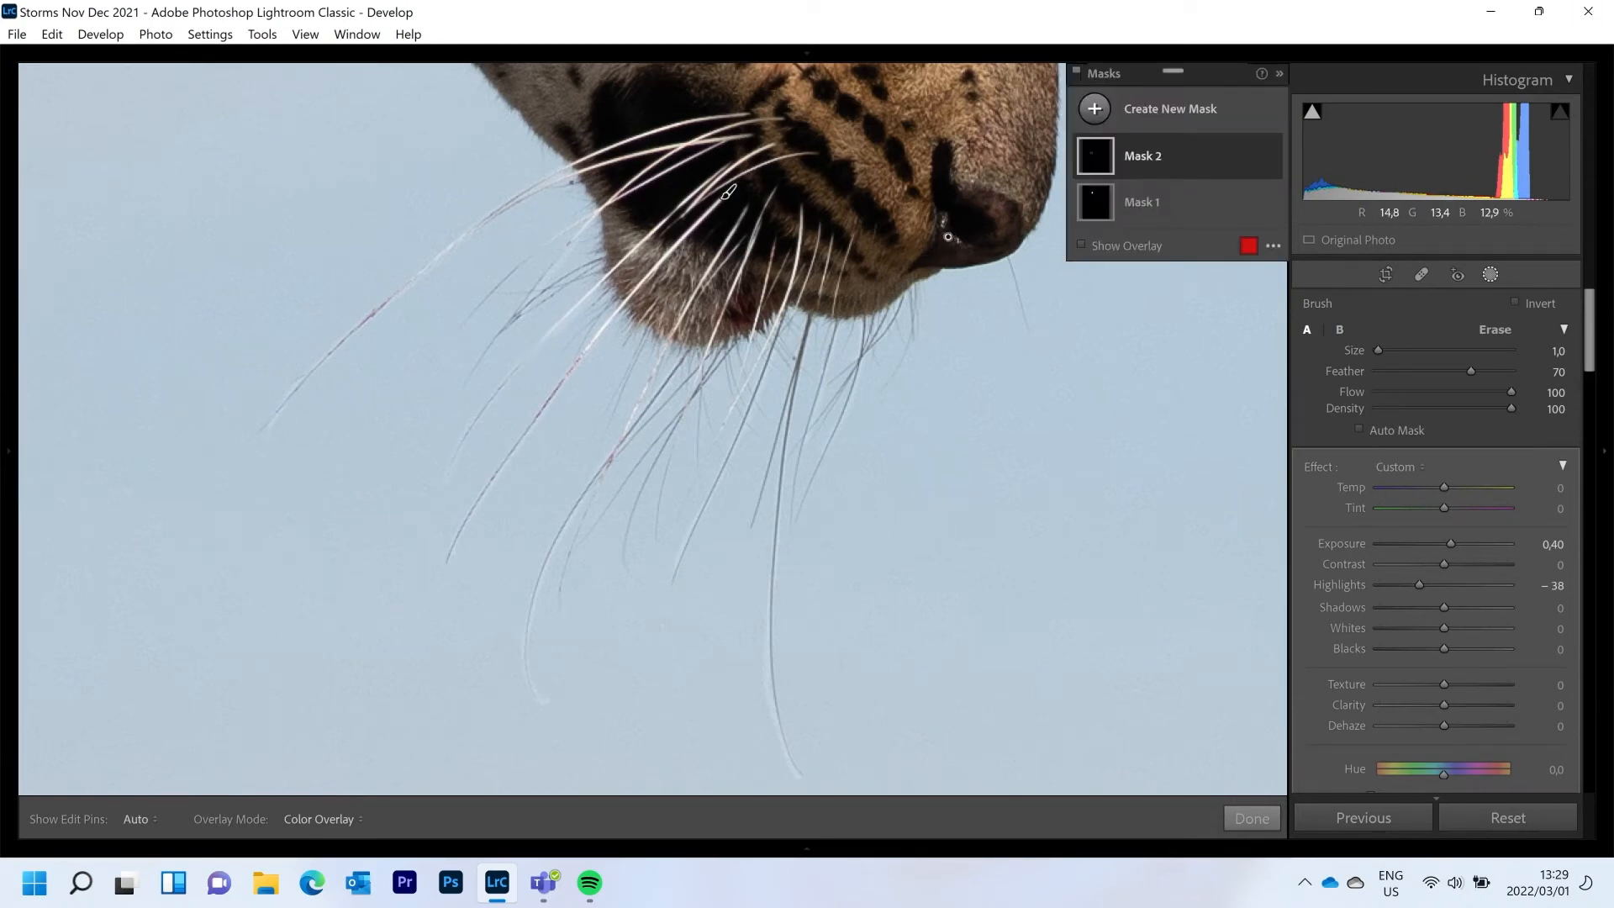
- Close masking on the whole photo and compare the muzzle and whiskers in a side-by-side before/after view, with the filmstrip shown
mouse_move(4, 279)
left_click(198, 77)
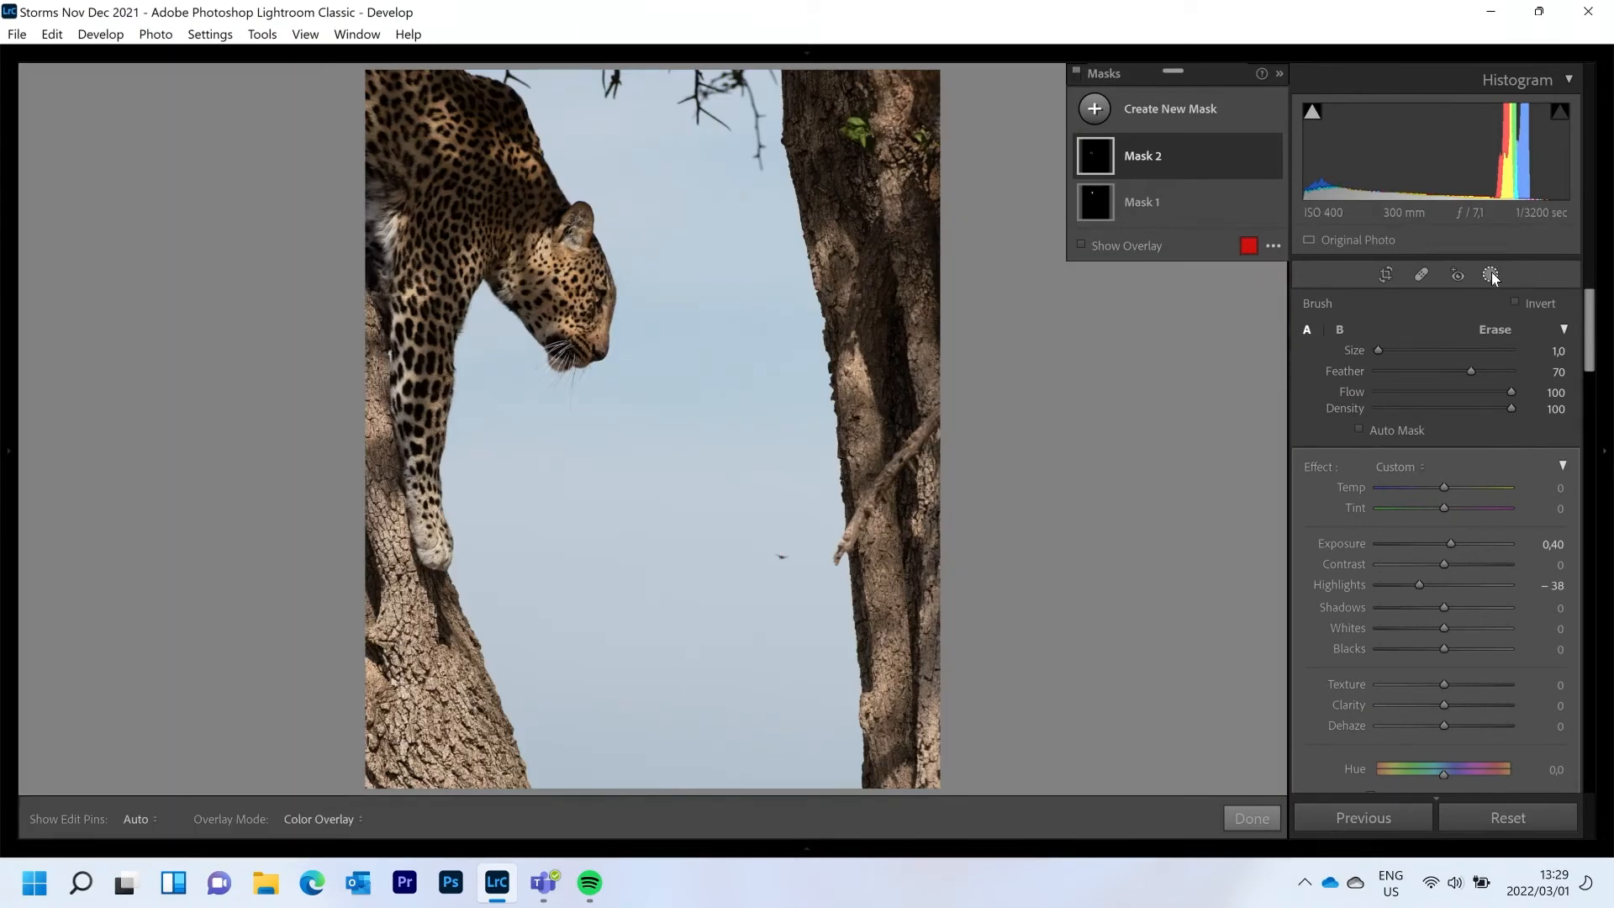
left_click(1490, 274)
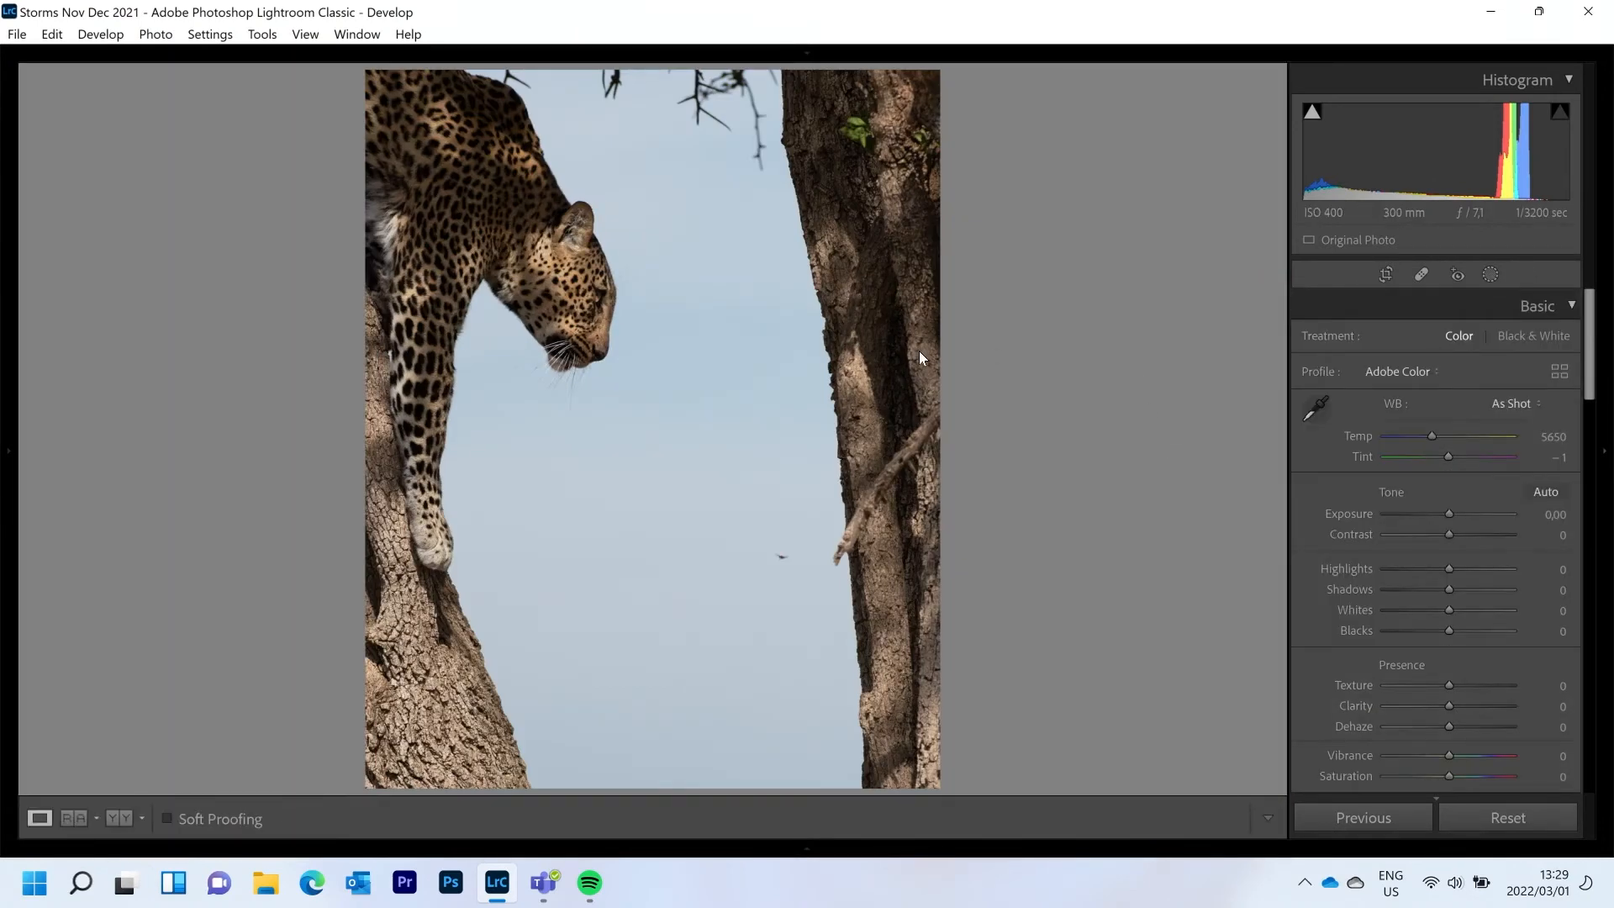
left_click(789, 849)
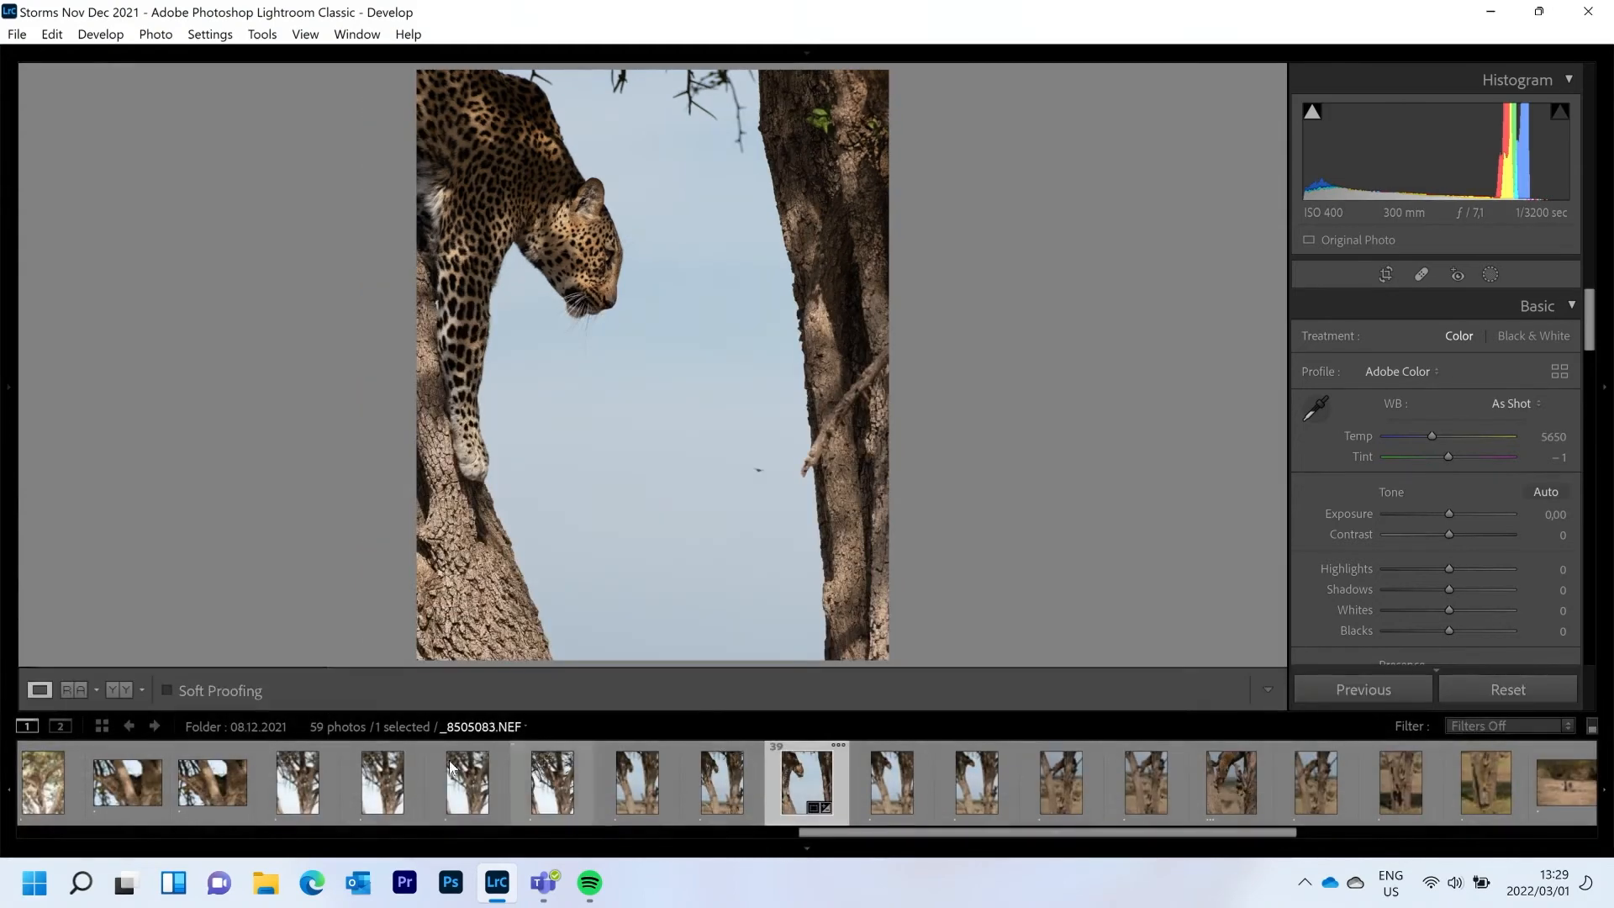
left_click(108, 689)
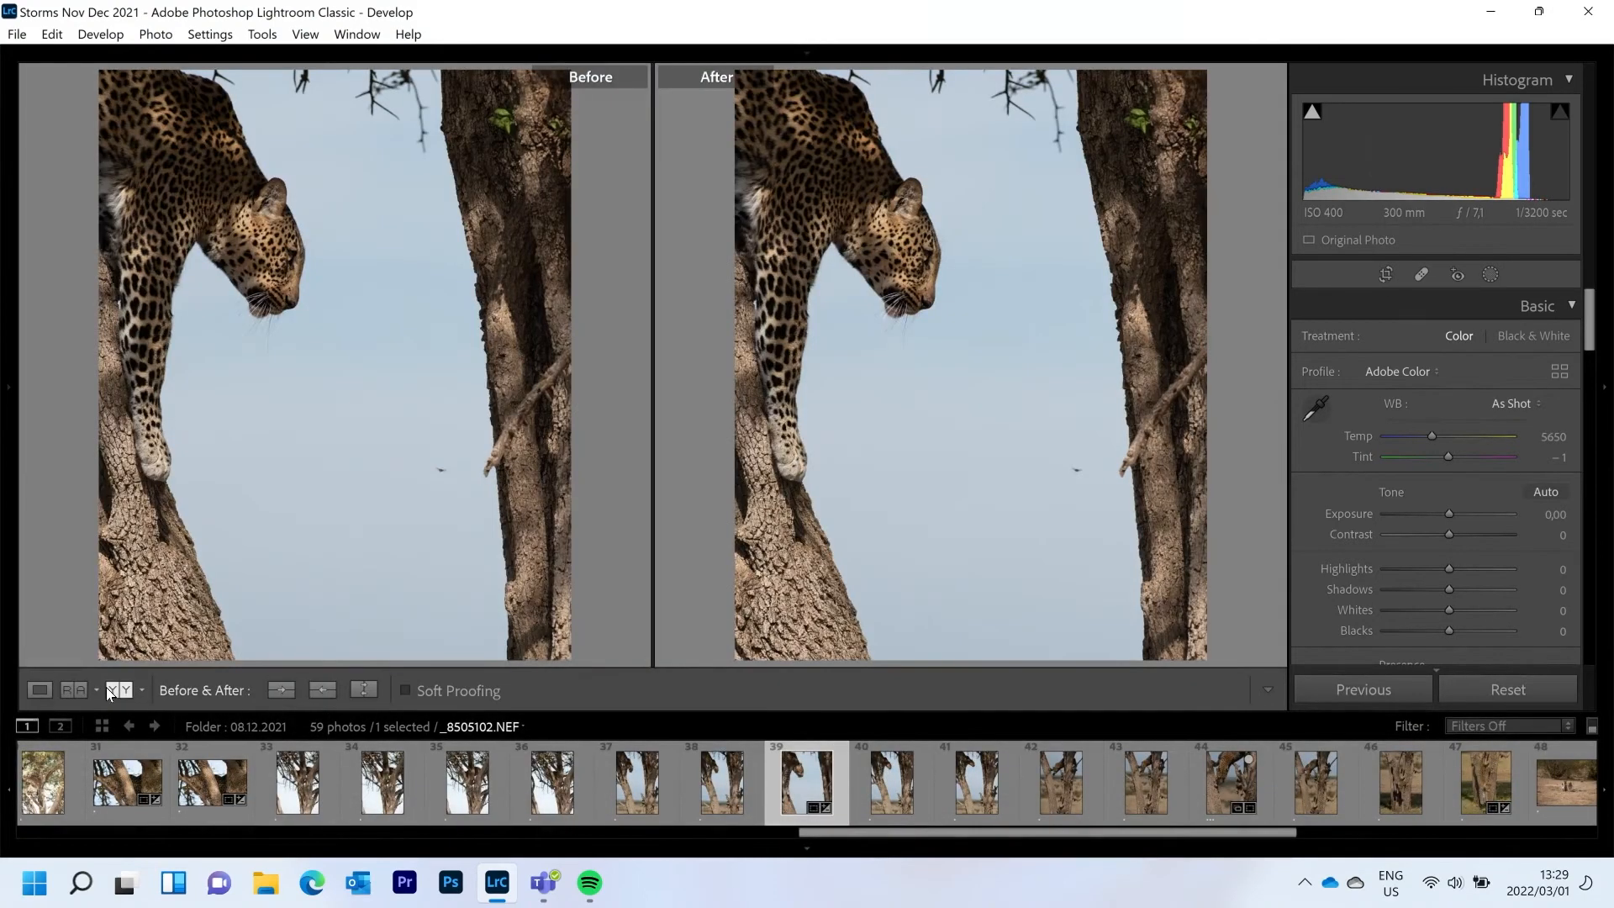
left_click(315, 302)
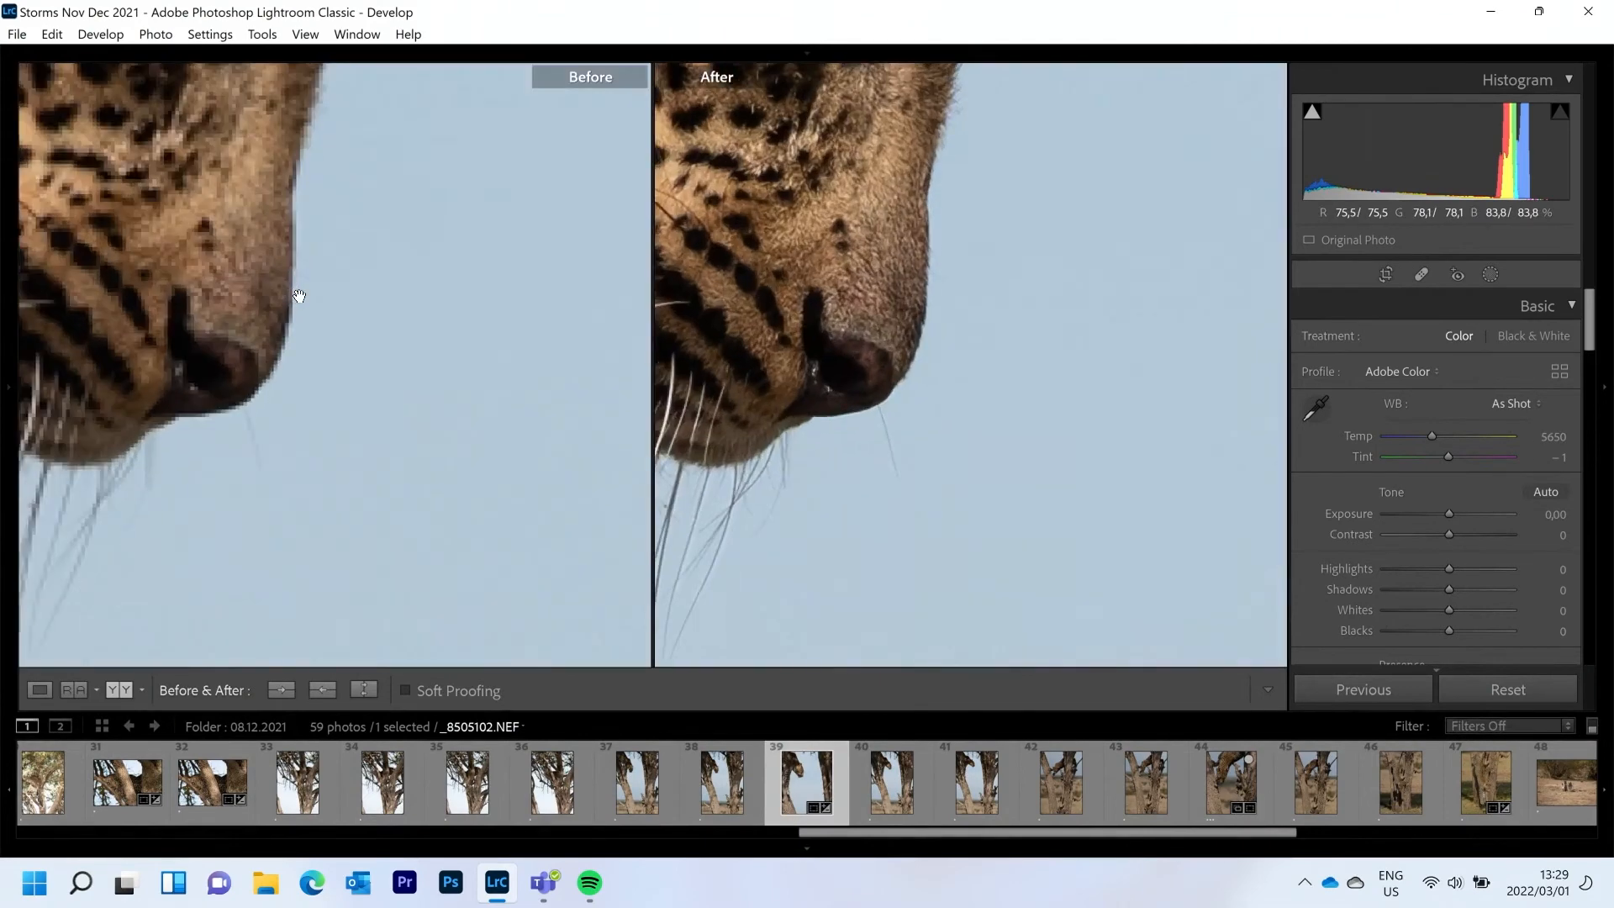
left_click_drag(276, 304, 552, 274)
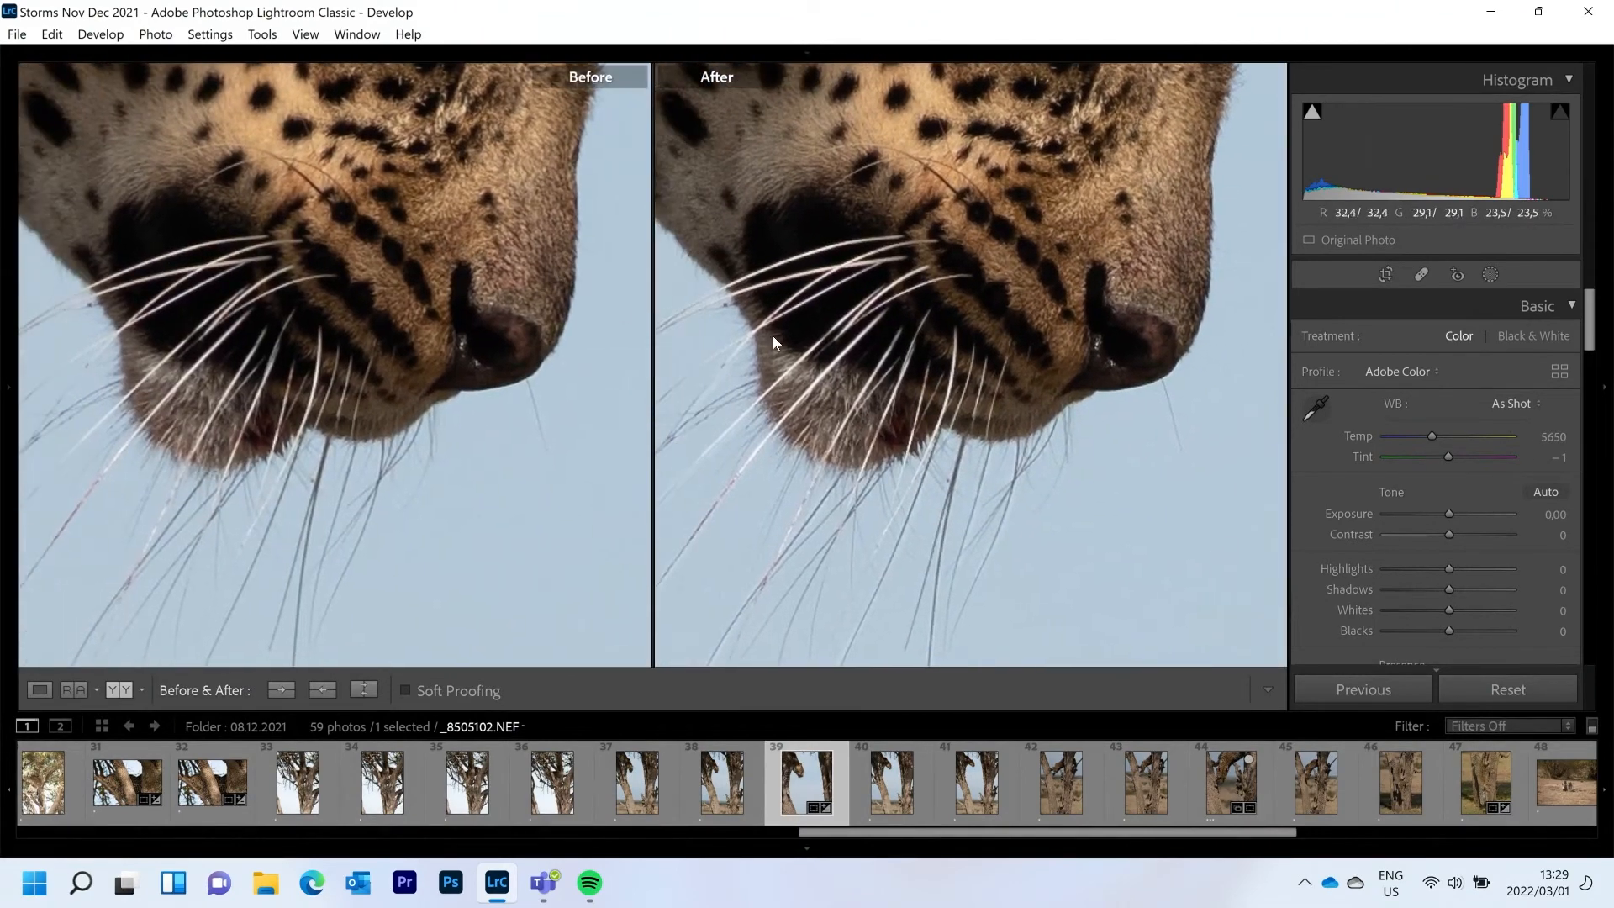
left_click(977, 397)
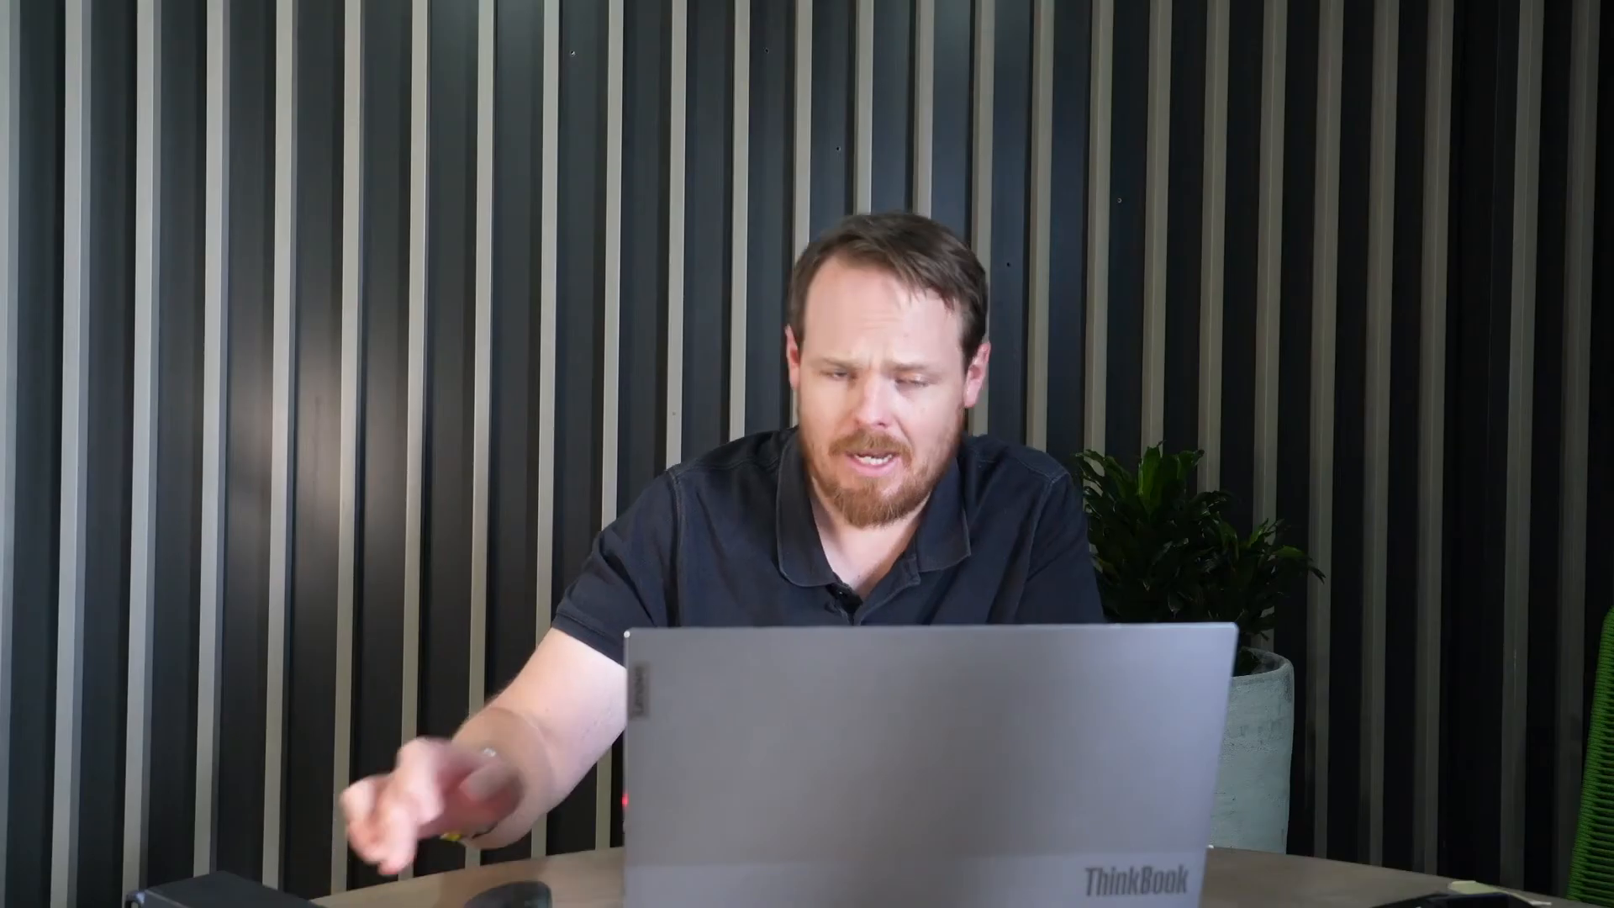
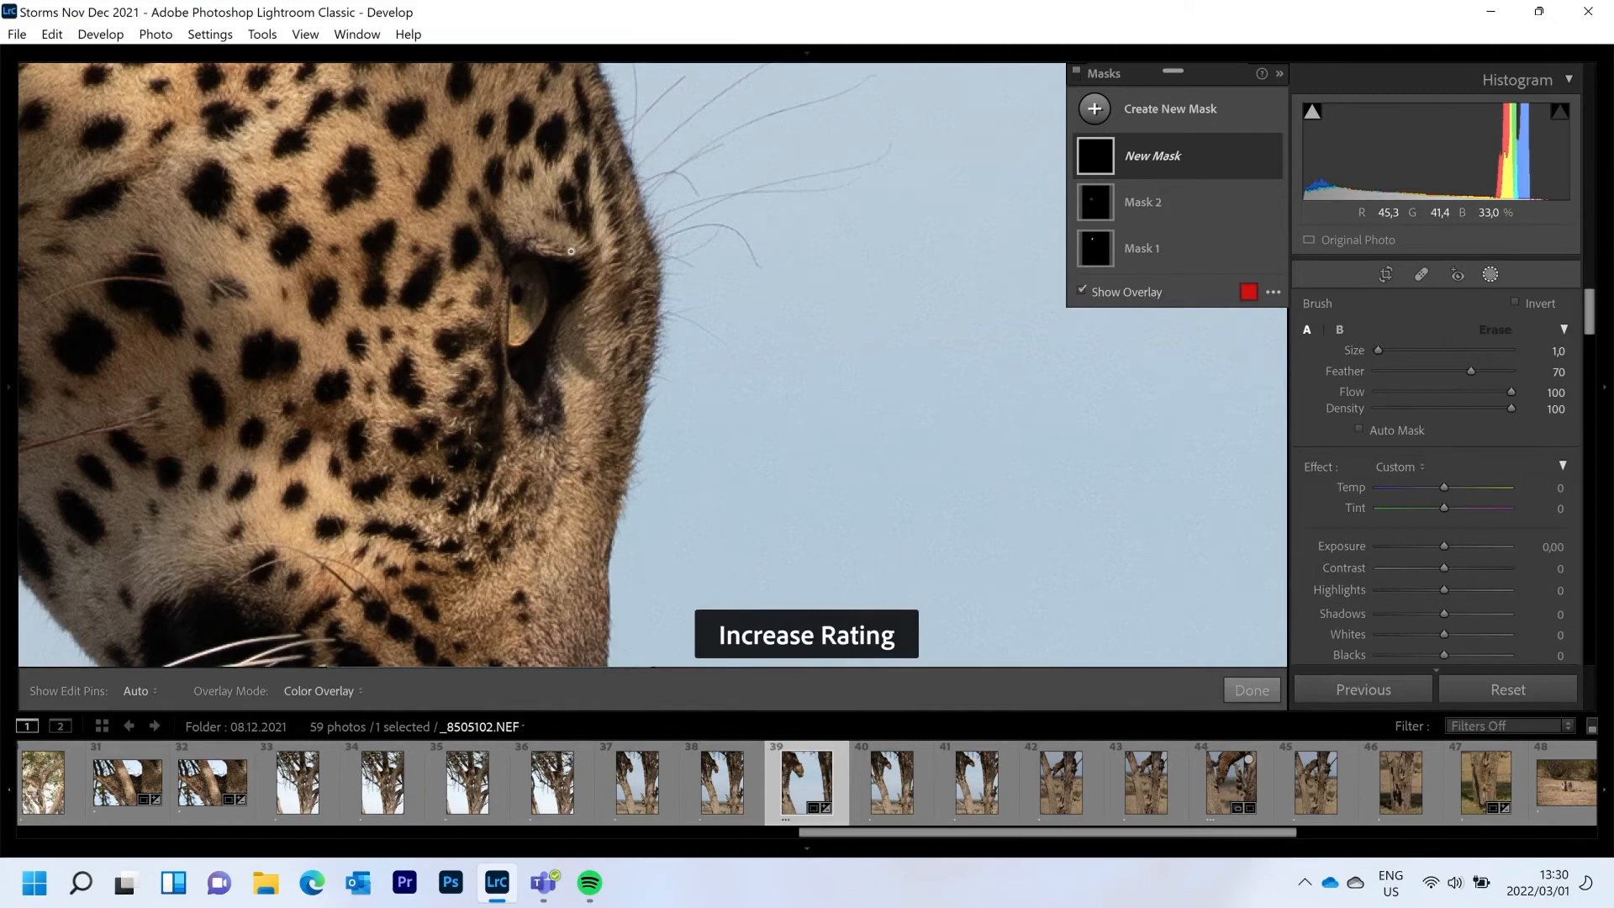
- Set the new mask's brush size to 3.2 and paint the brow above the eye and the rim around and below it
left_click_drag(1377, 350, 1381, 351)
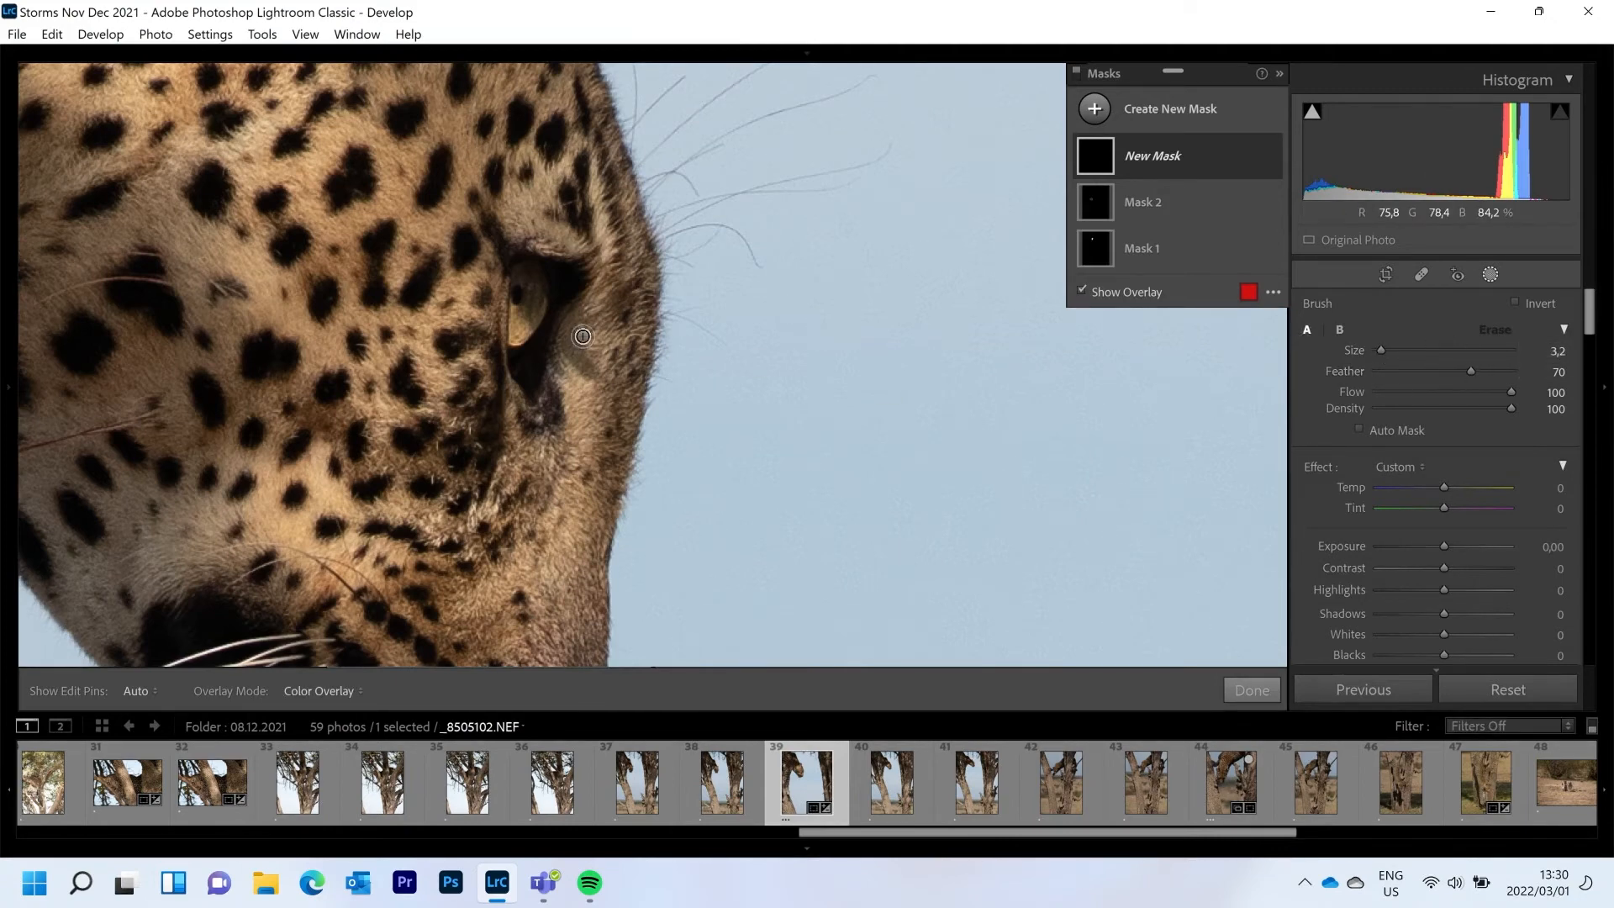
key("h")
mouse_move(592, 252)
left_mouse_down()
mouse_move(516, 223)
mouse_move(563, 231)
left_mouse_up()
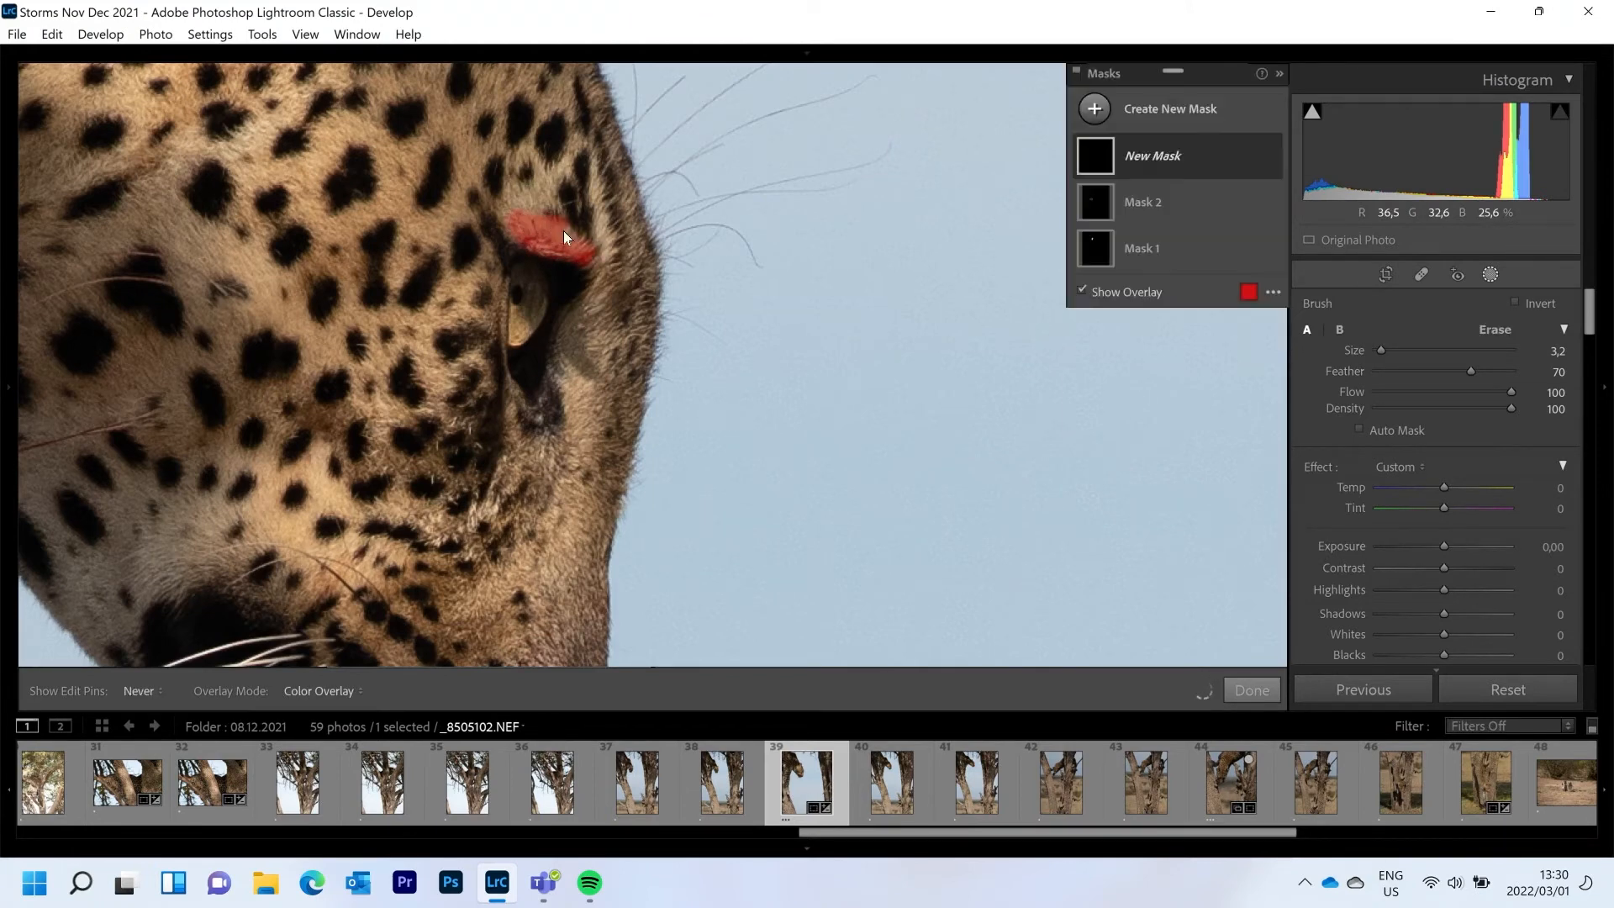
mouse_move(505, 277)
left_mouse_down()
mouse_move(508, 388)
mouse_move(525, 416)
mouse_move(562, 387)
mouse_move(568, 424)
mouse_move(538, 441)
mouse_move(509, 405)
left_mouse_up()
left_click_drag(550, 231, 562, 237)
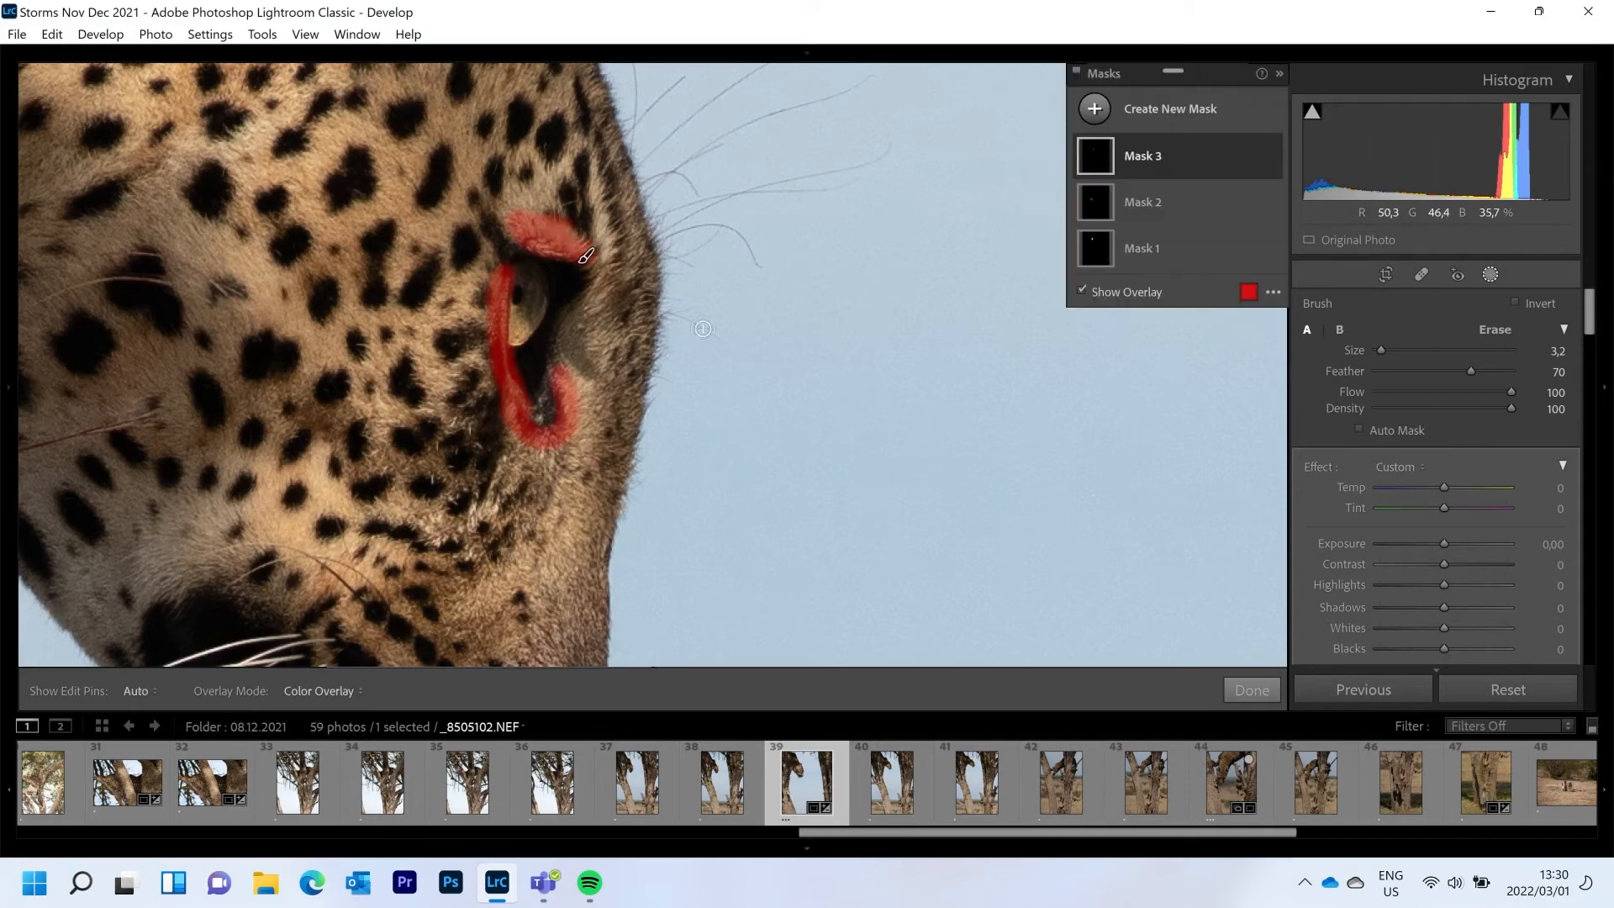
- Hide the overlay, set the eye-surround mask's Exposure to 0.20 and Texture to 39, and check the result outside masking
key("o")
left_click(1446, 541)
left_click(1446, 541)
scroll(1343, 622, "down", 3)
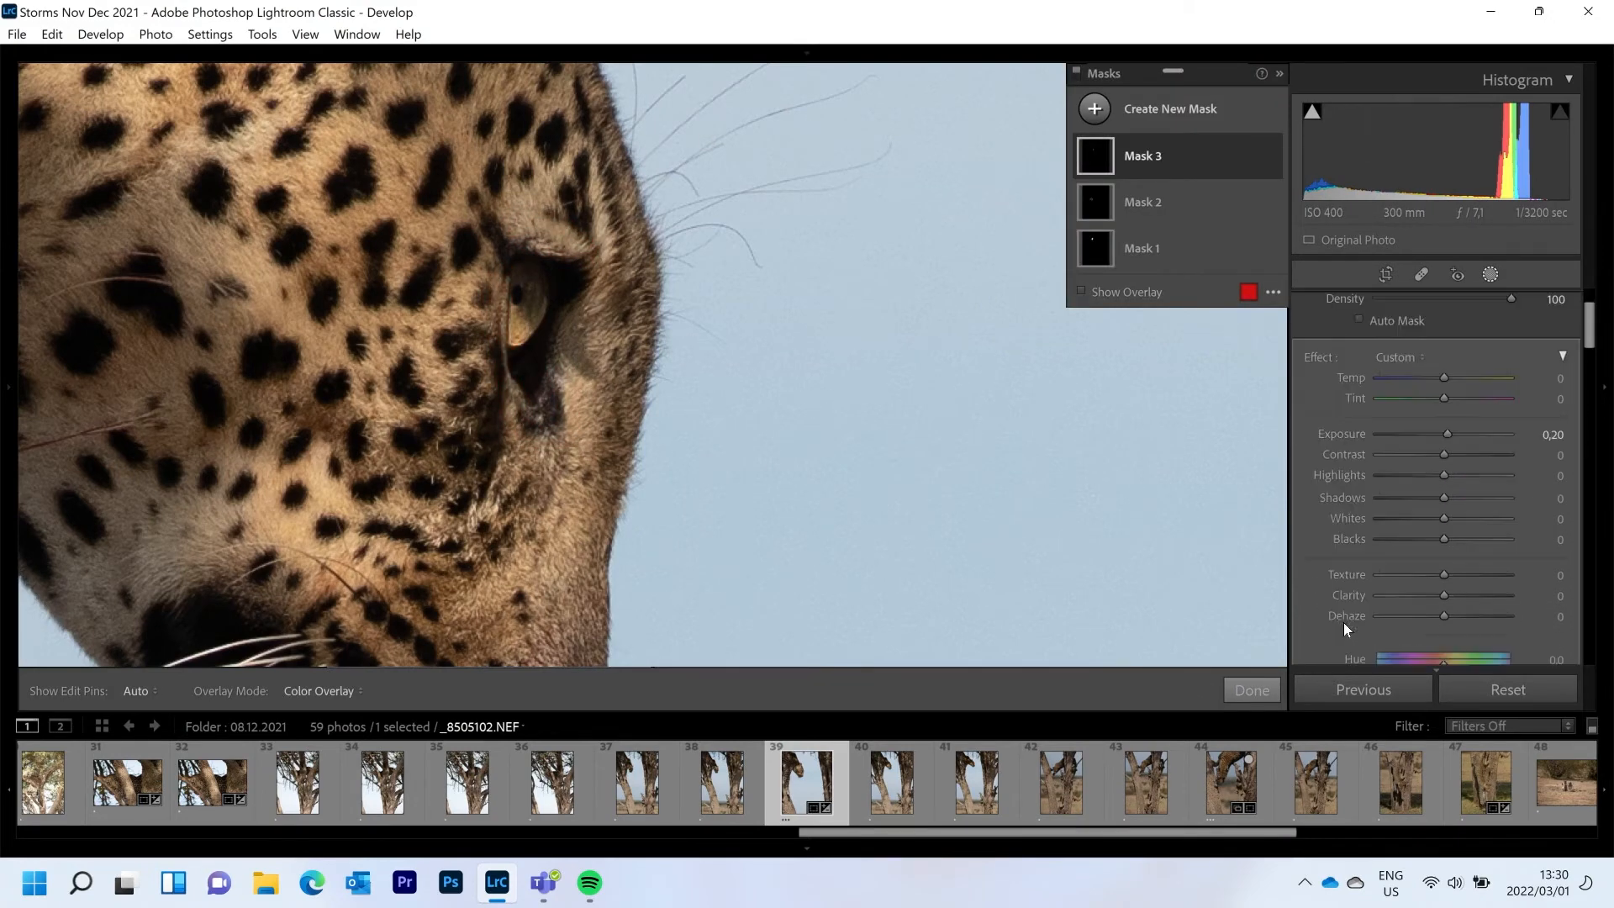
left_click_drag(1444, 461, 1470, 455)
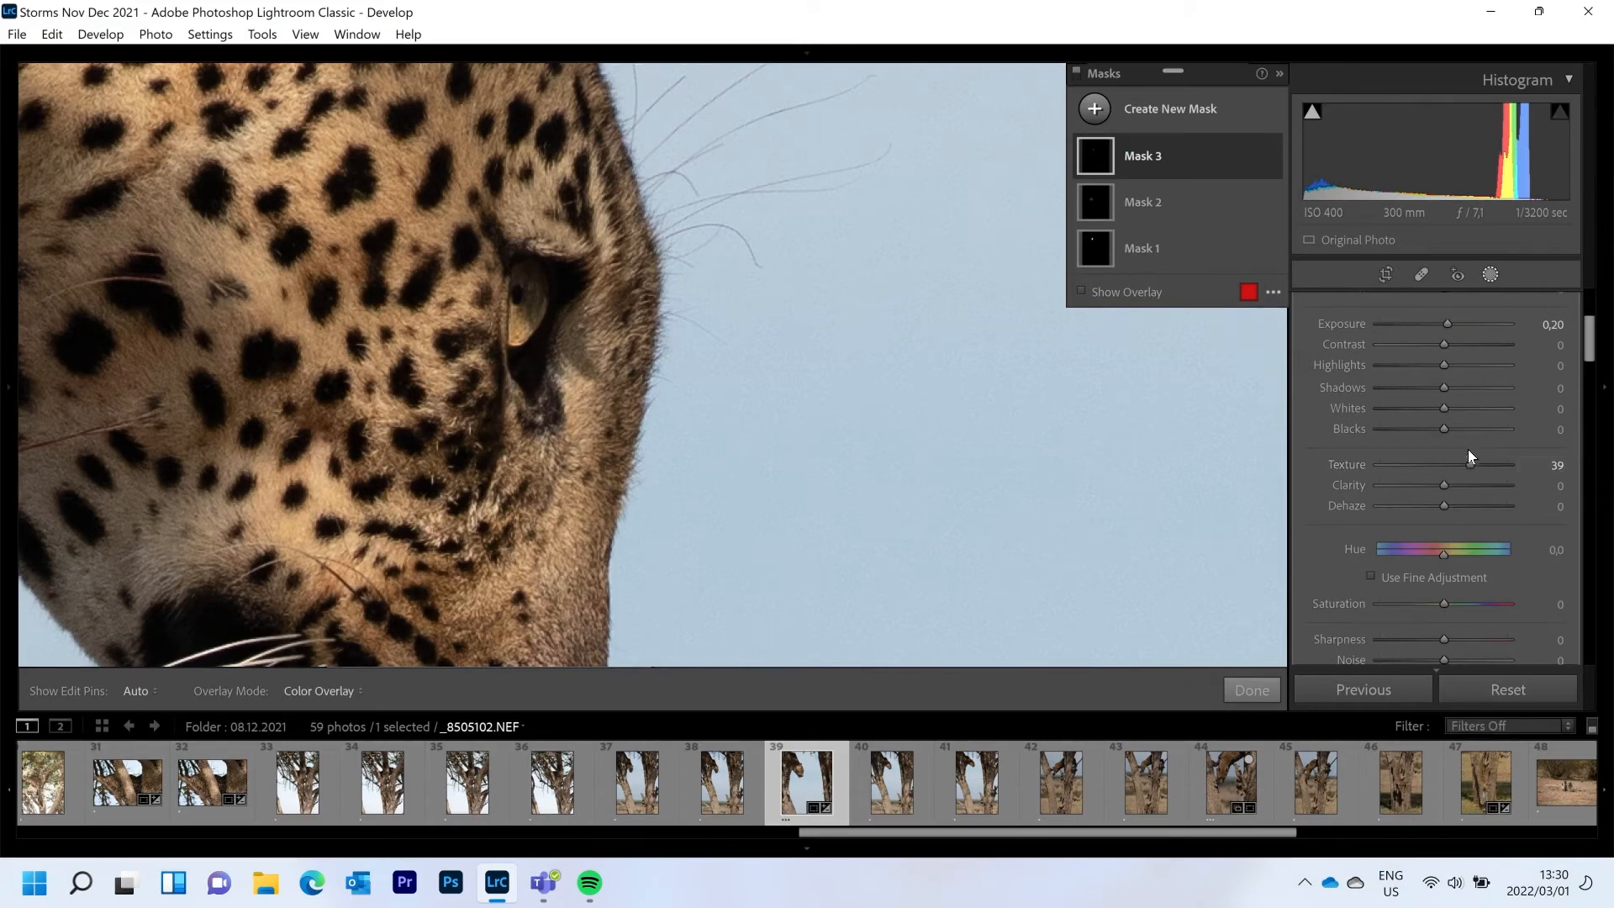
left_click(1492, 271)
left_click(491, 343)
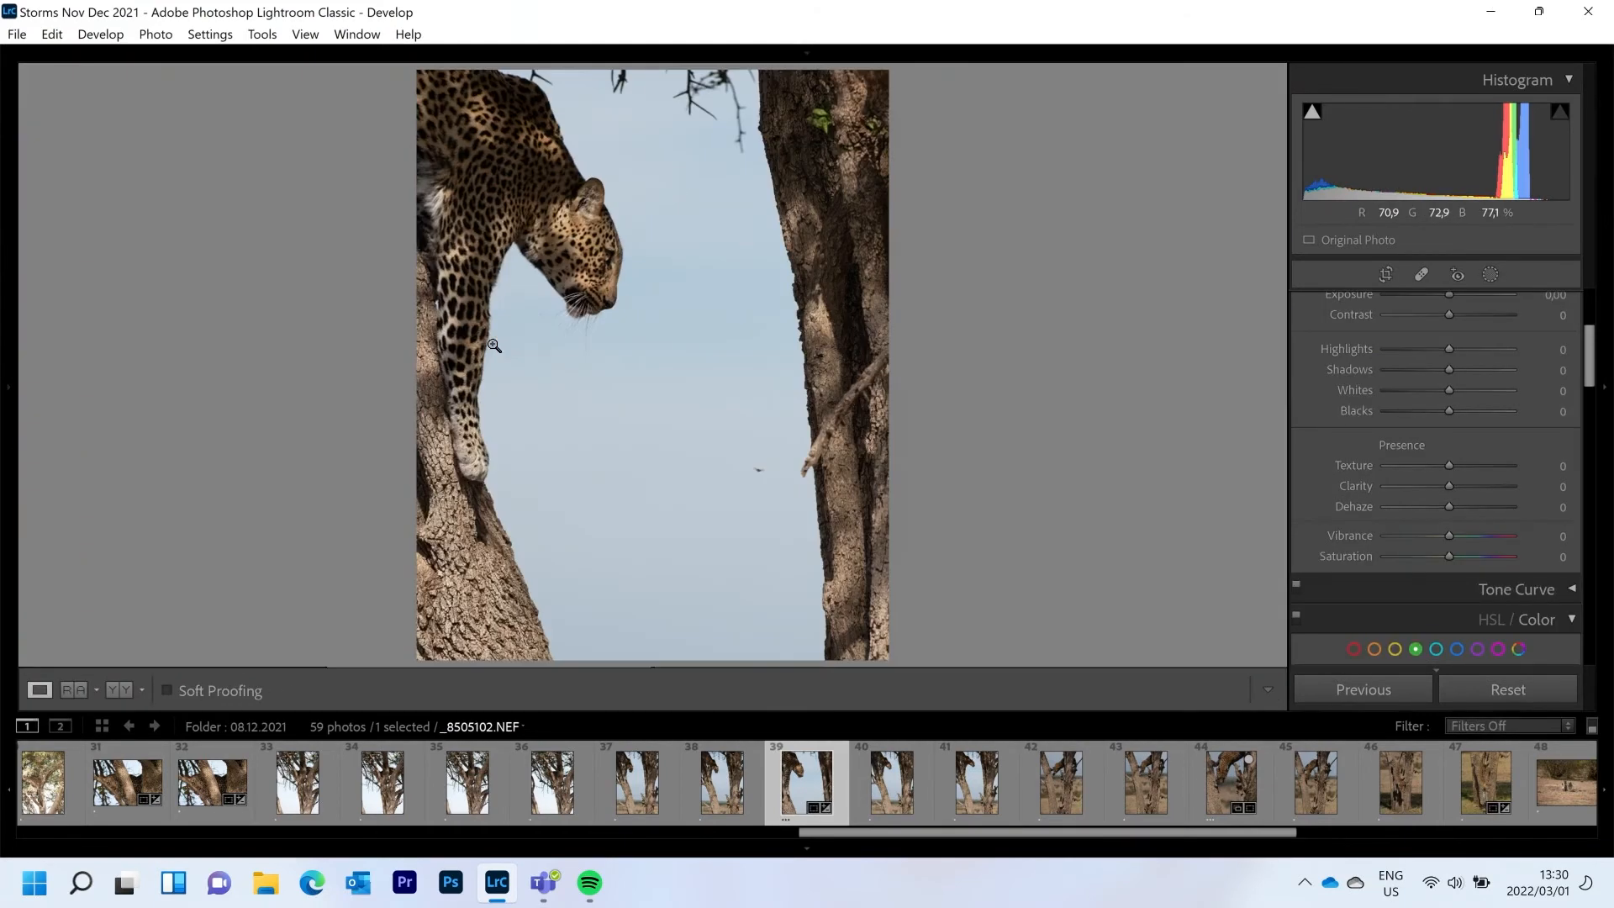
left_click_drag(598, 255, 595, 367)
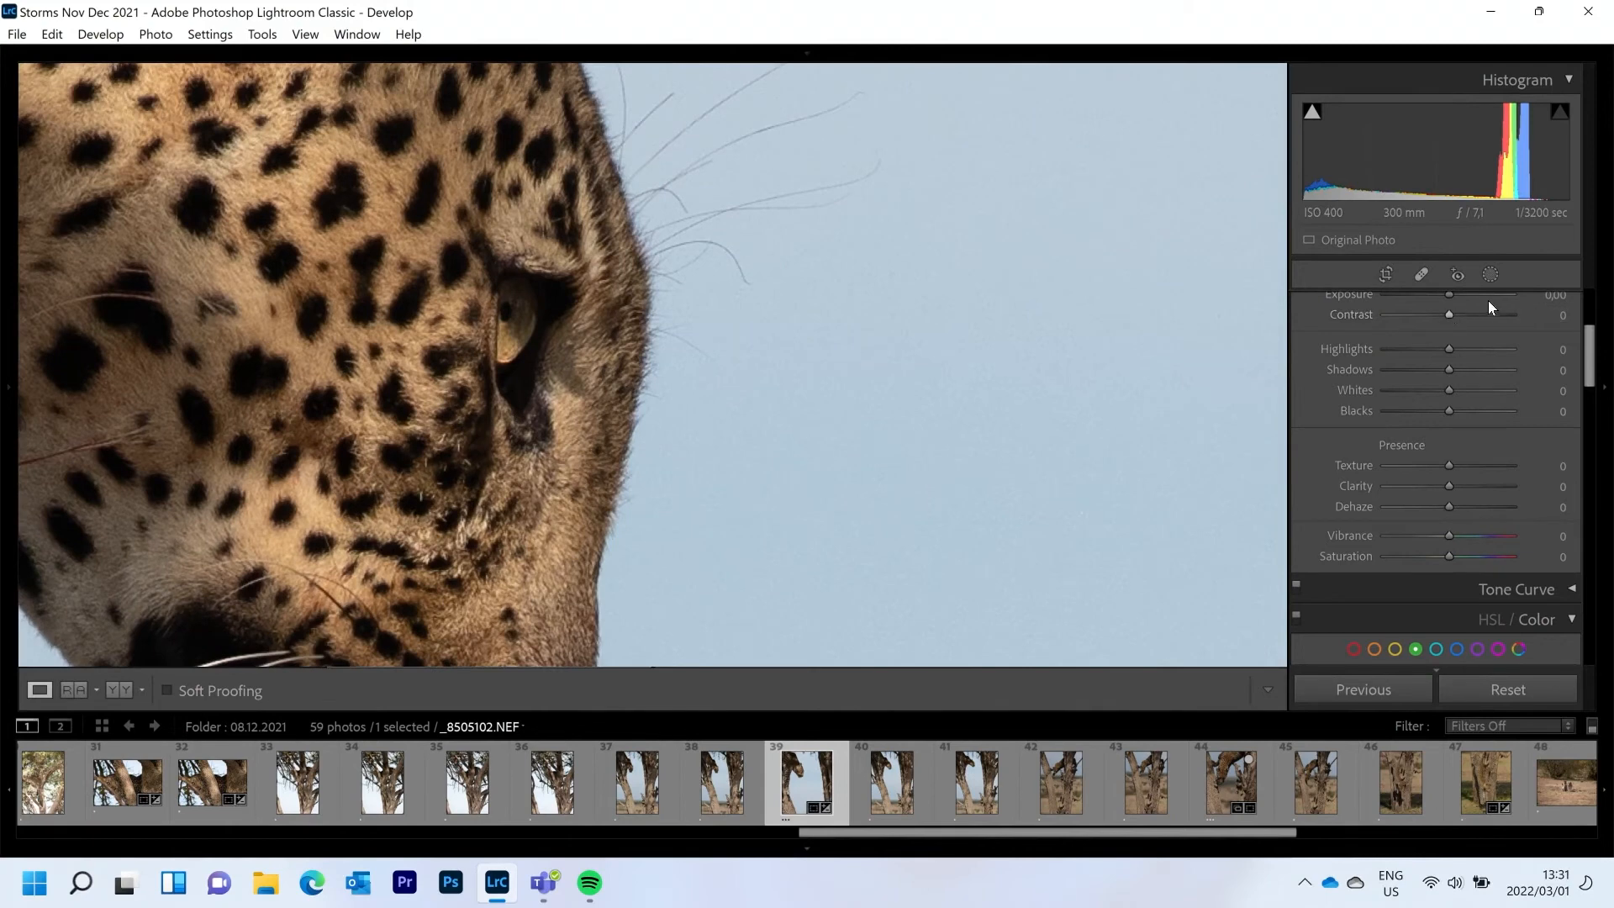
- Add a new brush mask, paint it over the leopard's eyeball, and hide the mask overlay
left_click(1491, 275)
left_click(1095, 109)
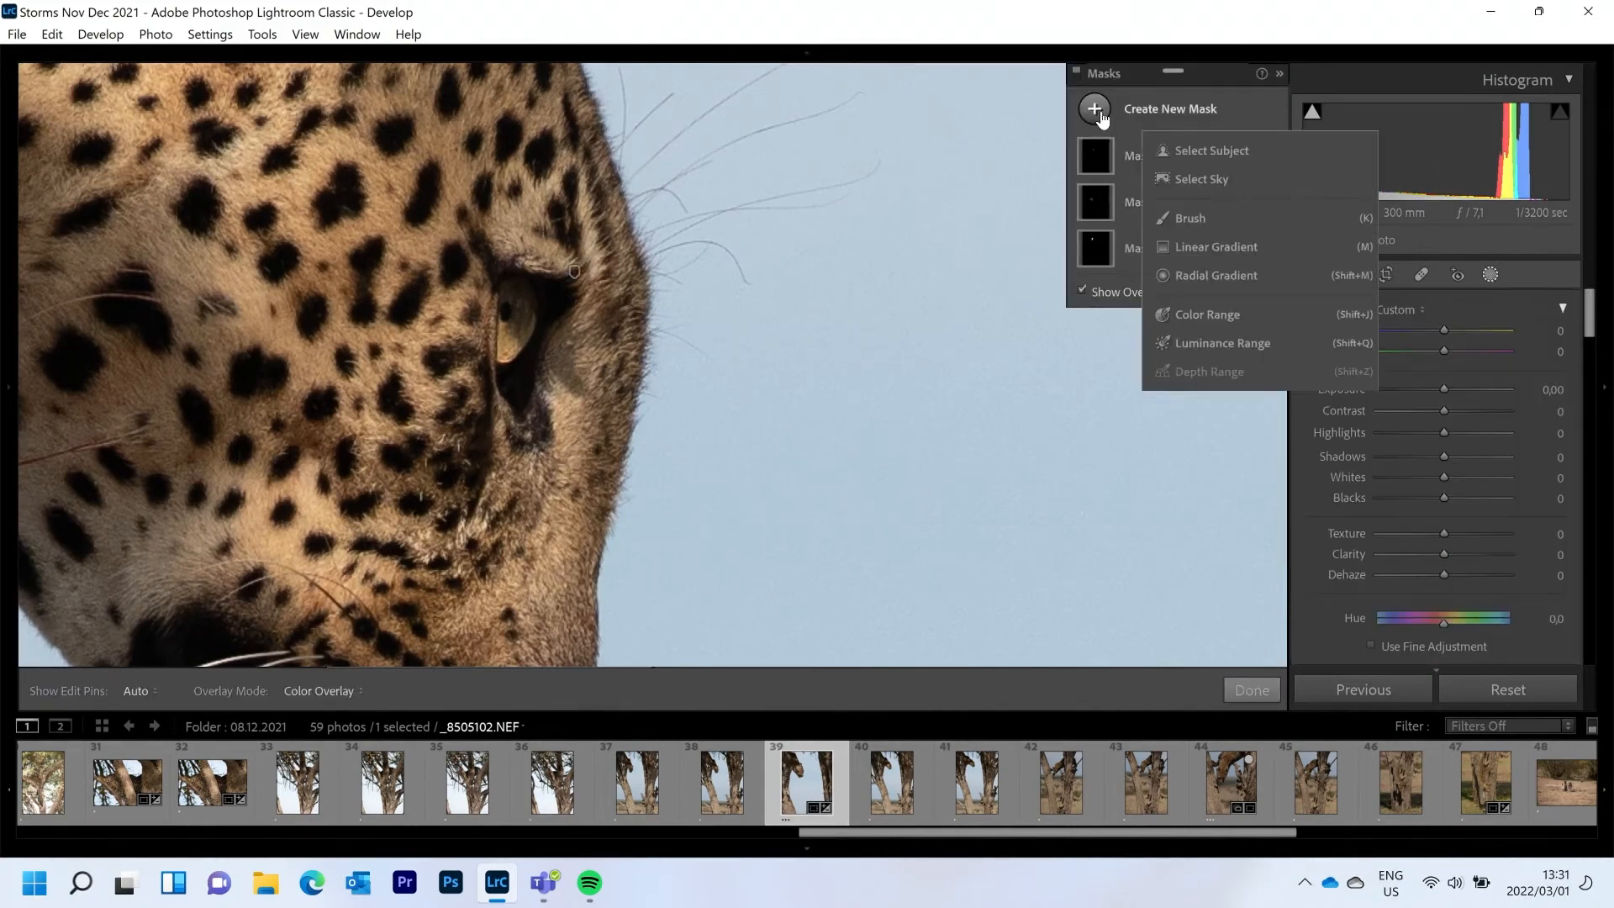
left_click(1278, 223)
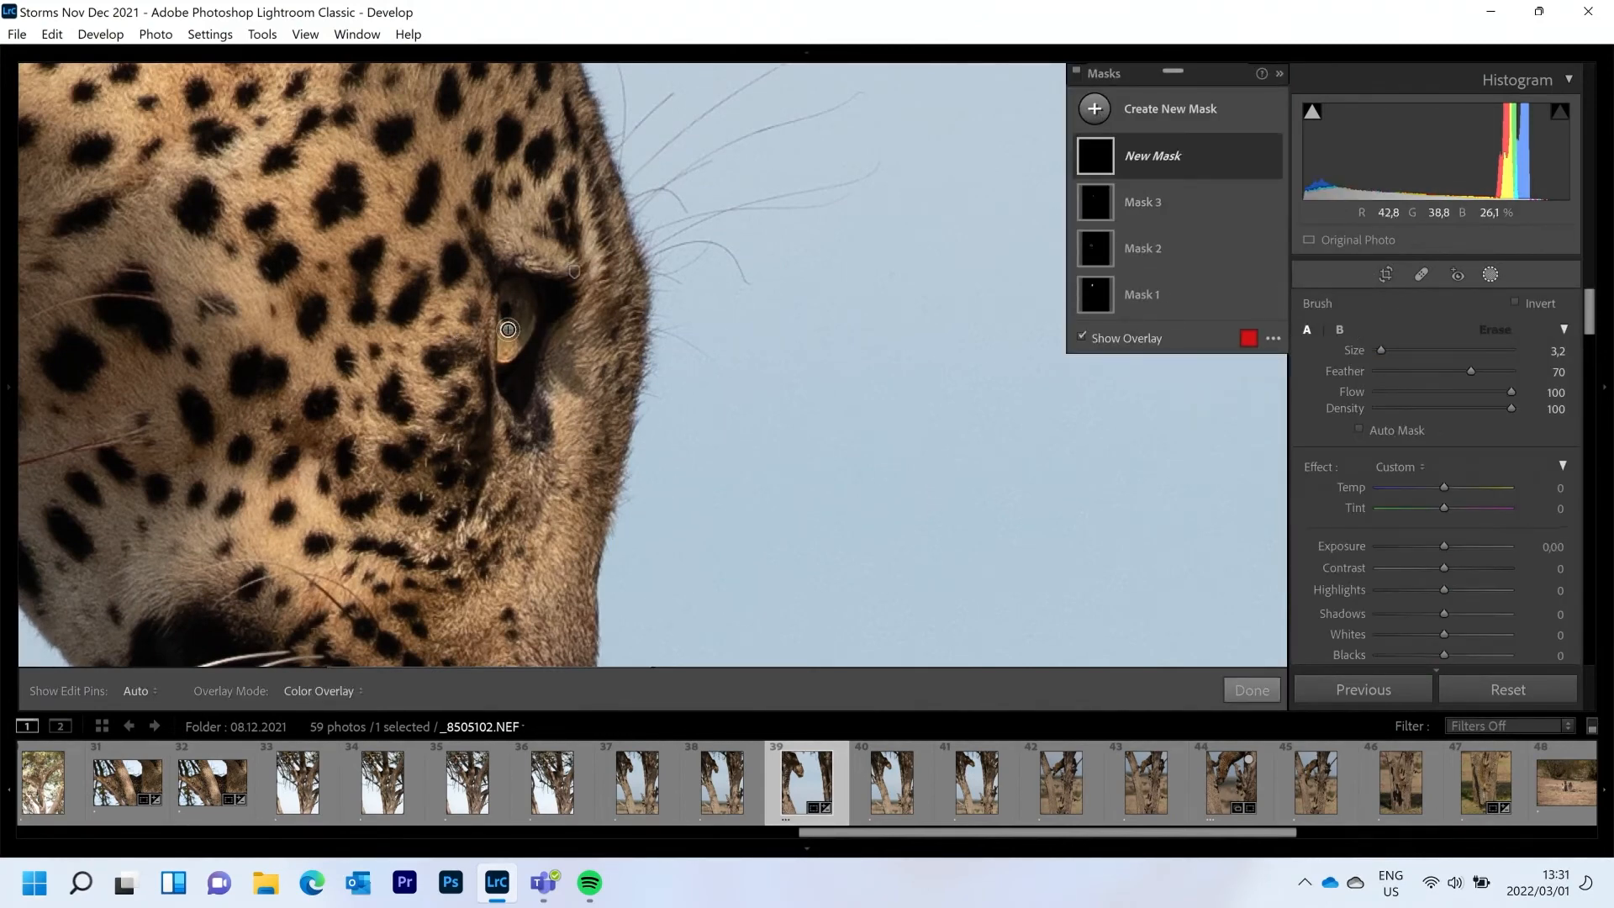
key("h")
mouse_move(508, 345)
left_mouse_down()
mouse_move(516, 285)
mouse_move(507, 363)
left_mouse_up()
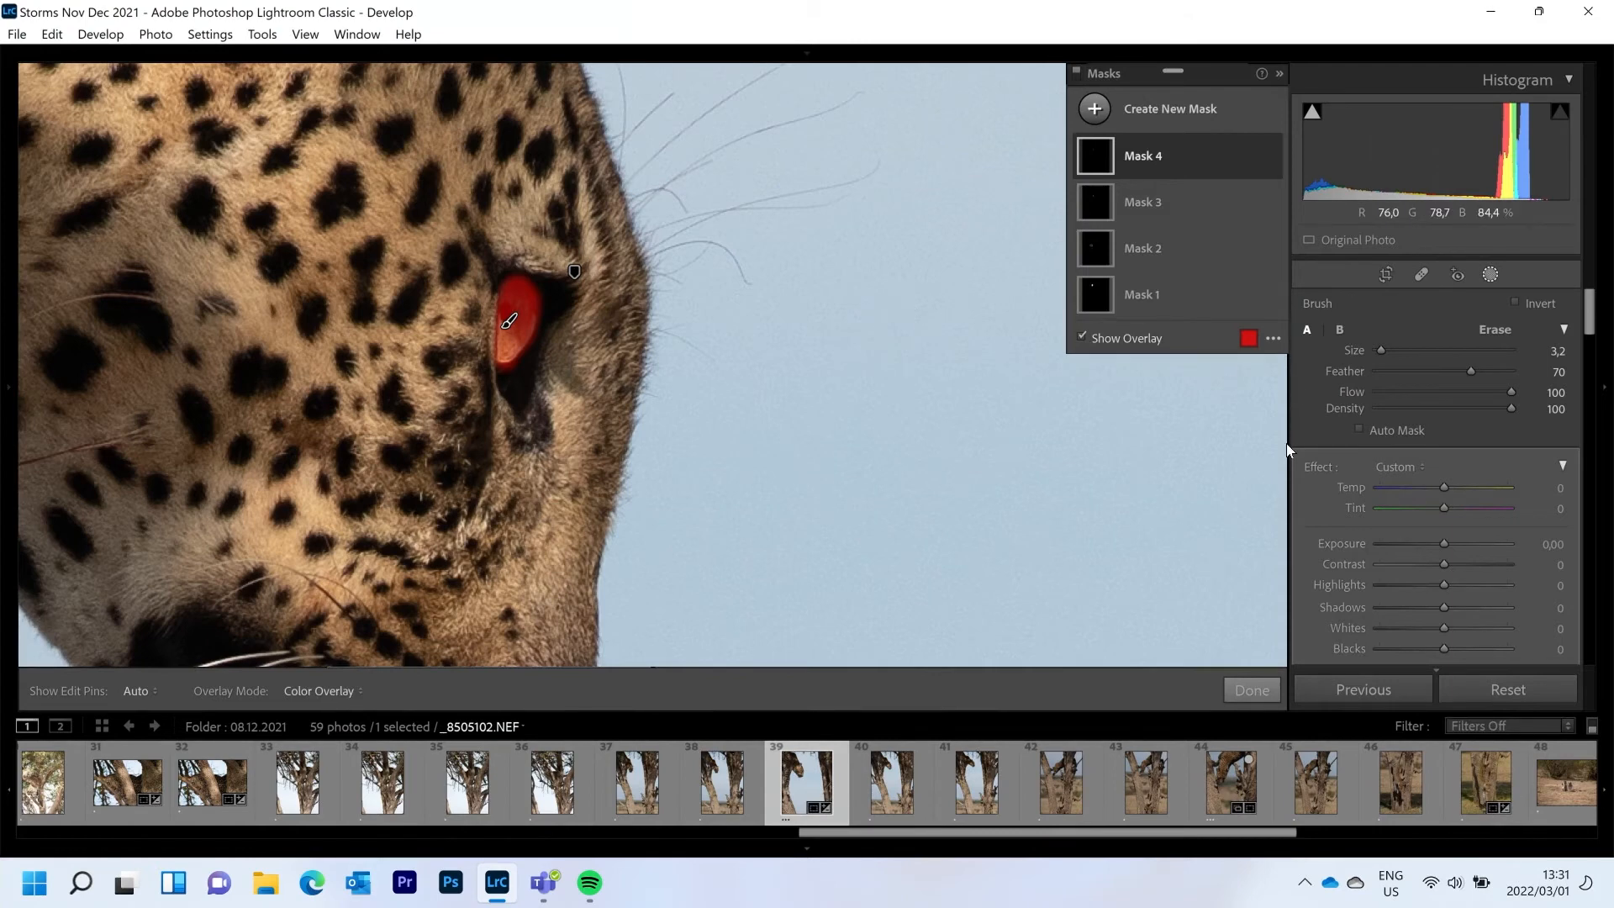
key("o")
- Try an Exposure of 2.37 on the eyeball mask, judging it on the whole photo and zoomed in on the face
left_click_drag(1444, 548, 1483, 544)
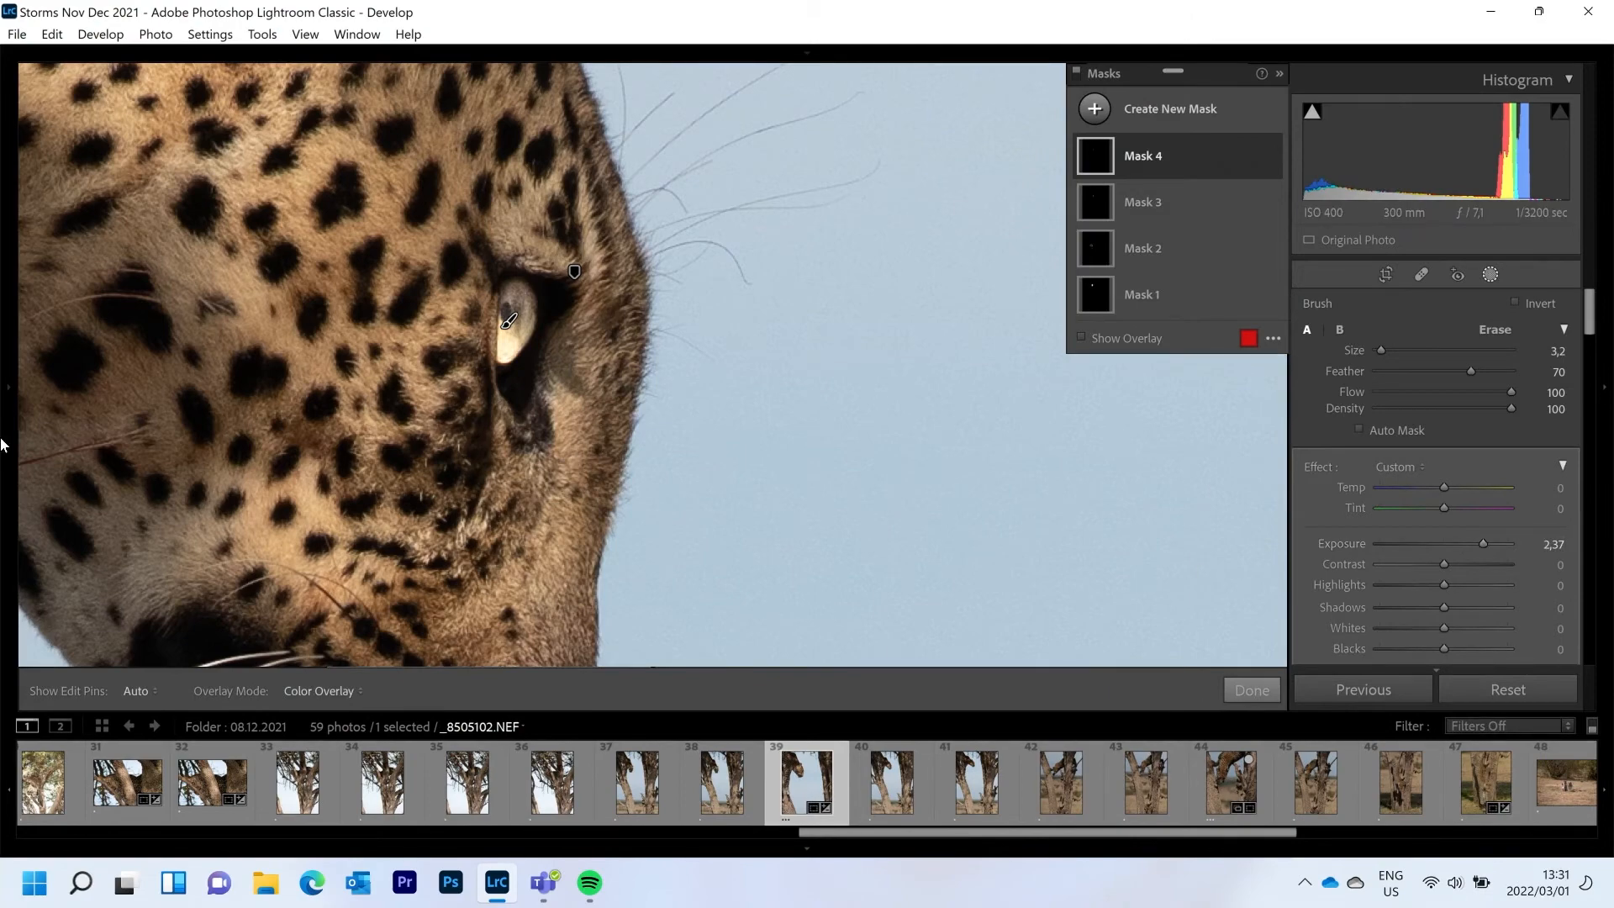
mouse_move(4, 445)
left_click(195, 78)
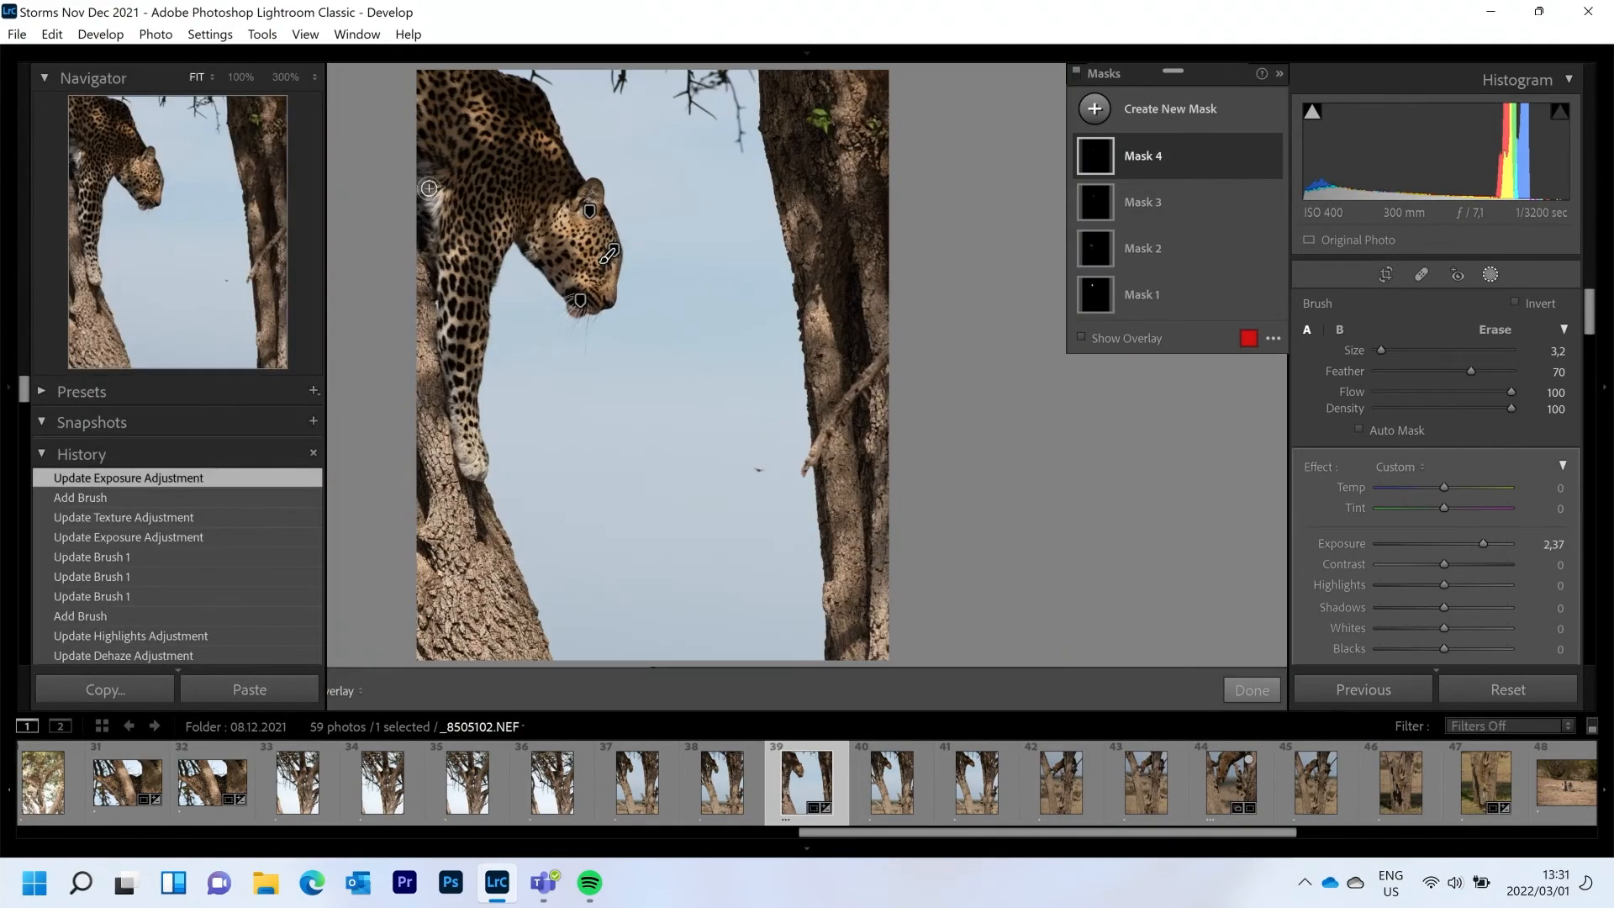
left_click(1488, 274)
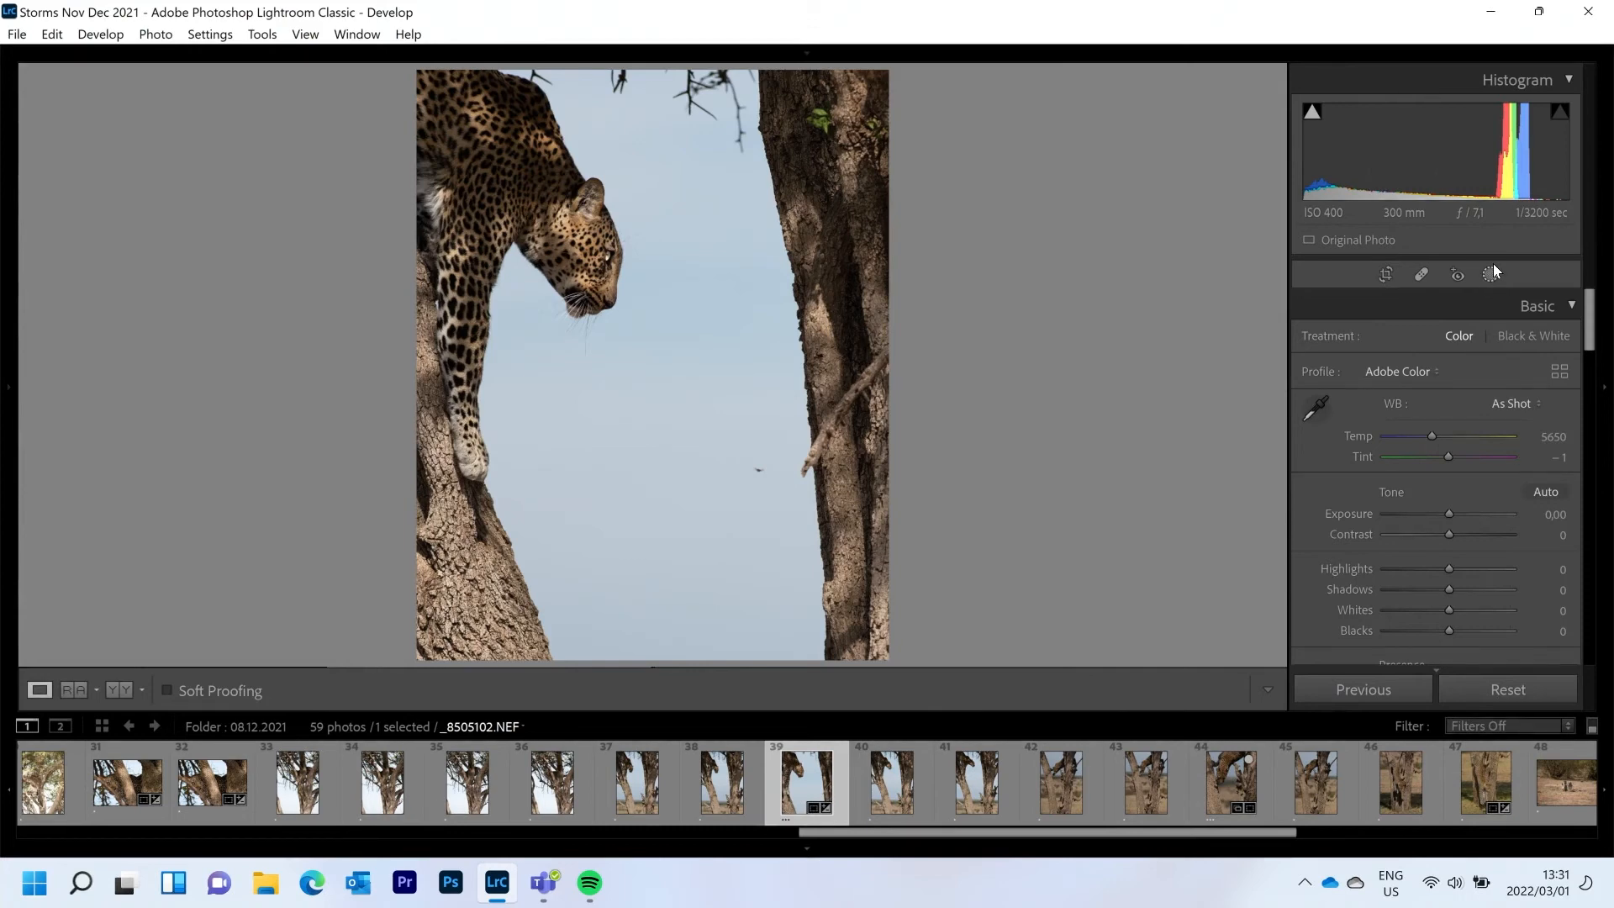
mouse_move(8, 246)
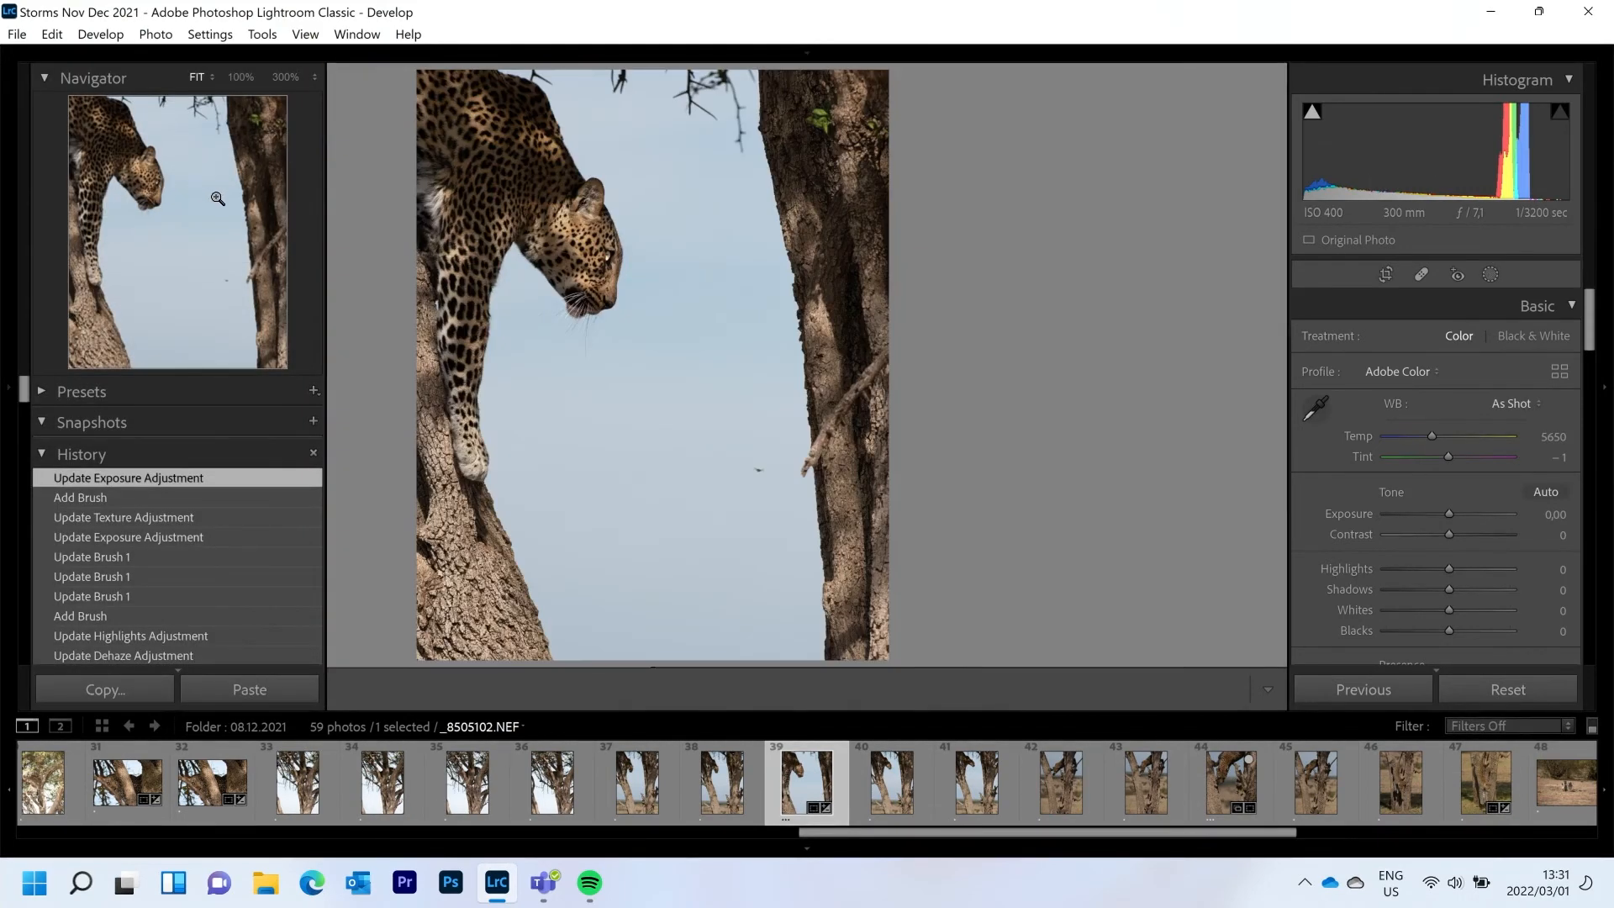
left_click(146, 194)
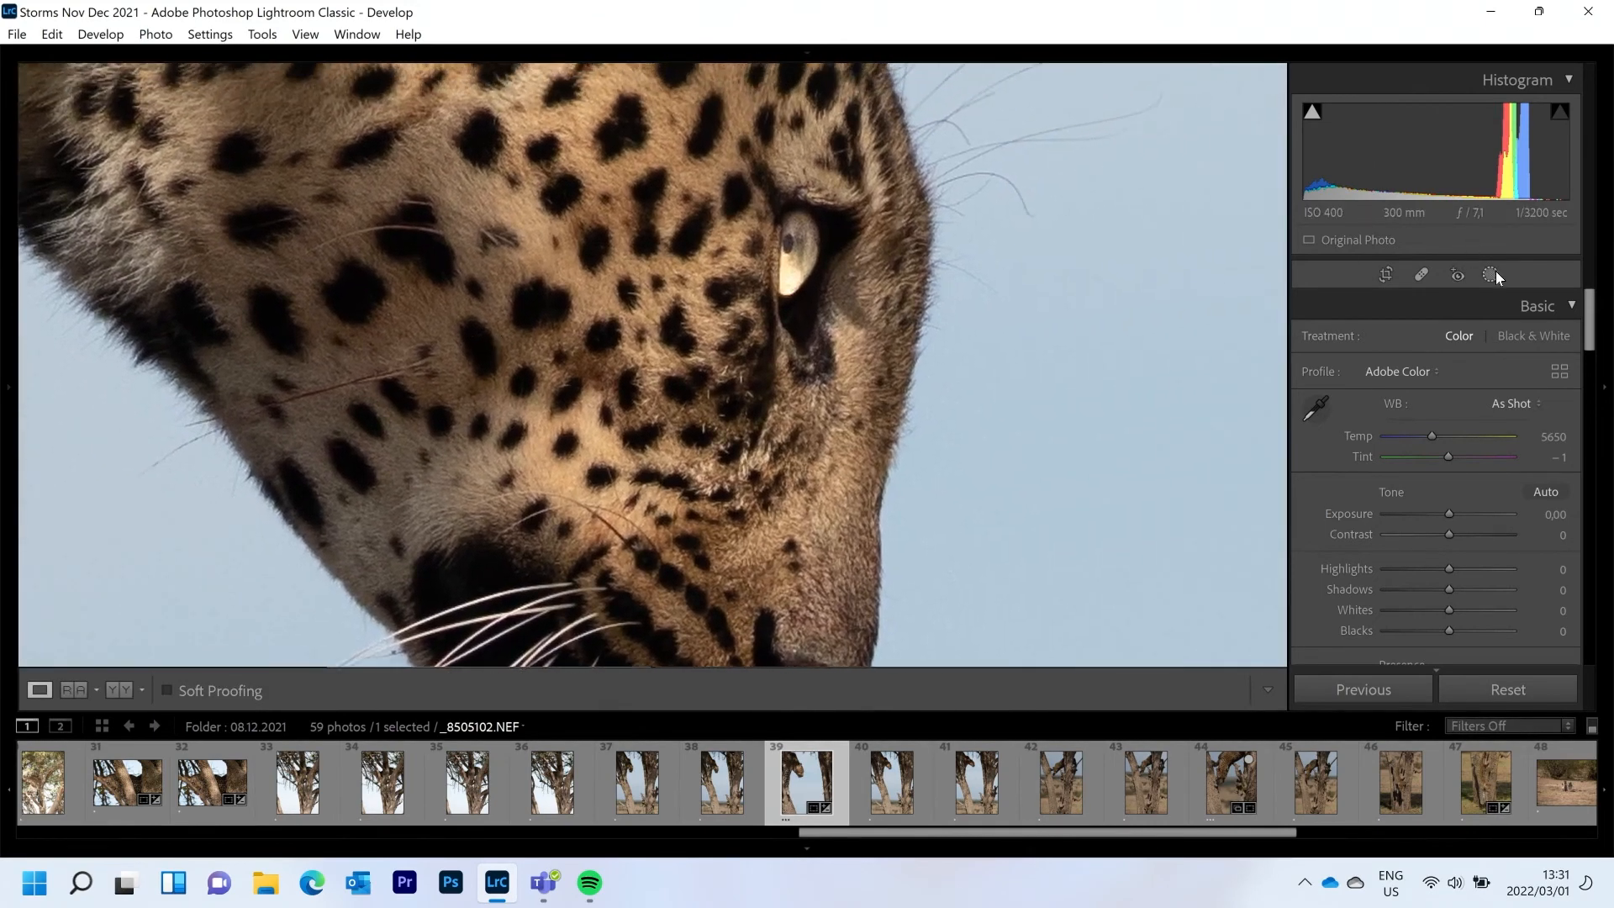
- Set the eyeball mask's Shadows to 18 and Exposure to 0.30, and compare the effect at full view and at 300%
left_click(1491, 275)
left_click(1162, 153)
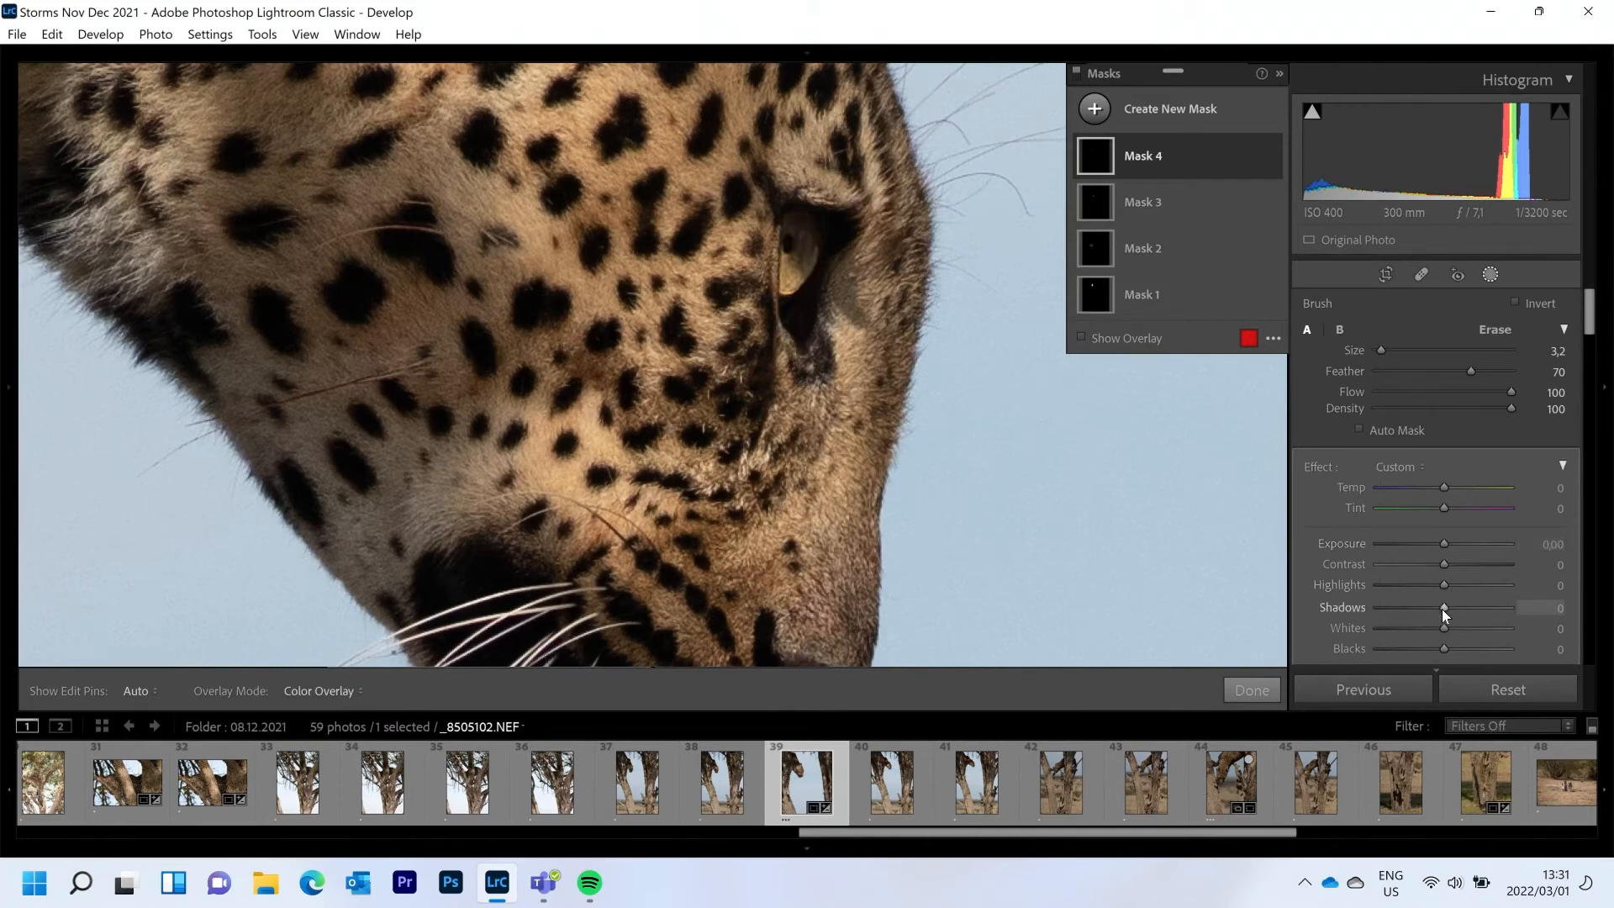
scroll(1441, 609, "up", 2)
scroll(1446, 537, "up", 2)
scroll(1447, 539, "up", 2)
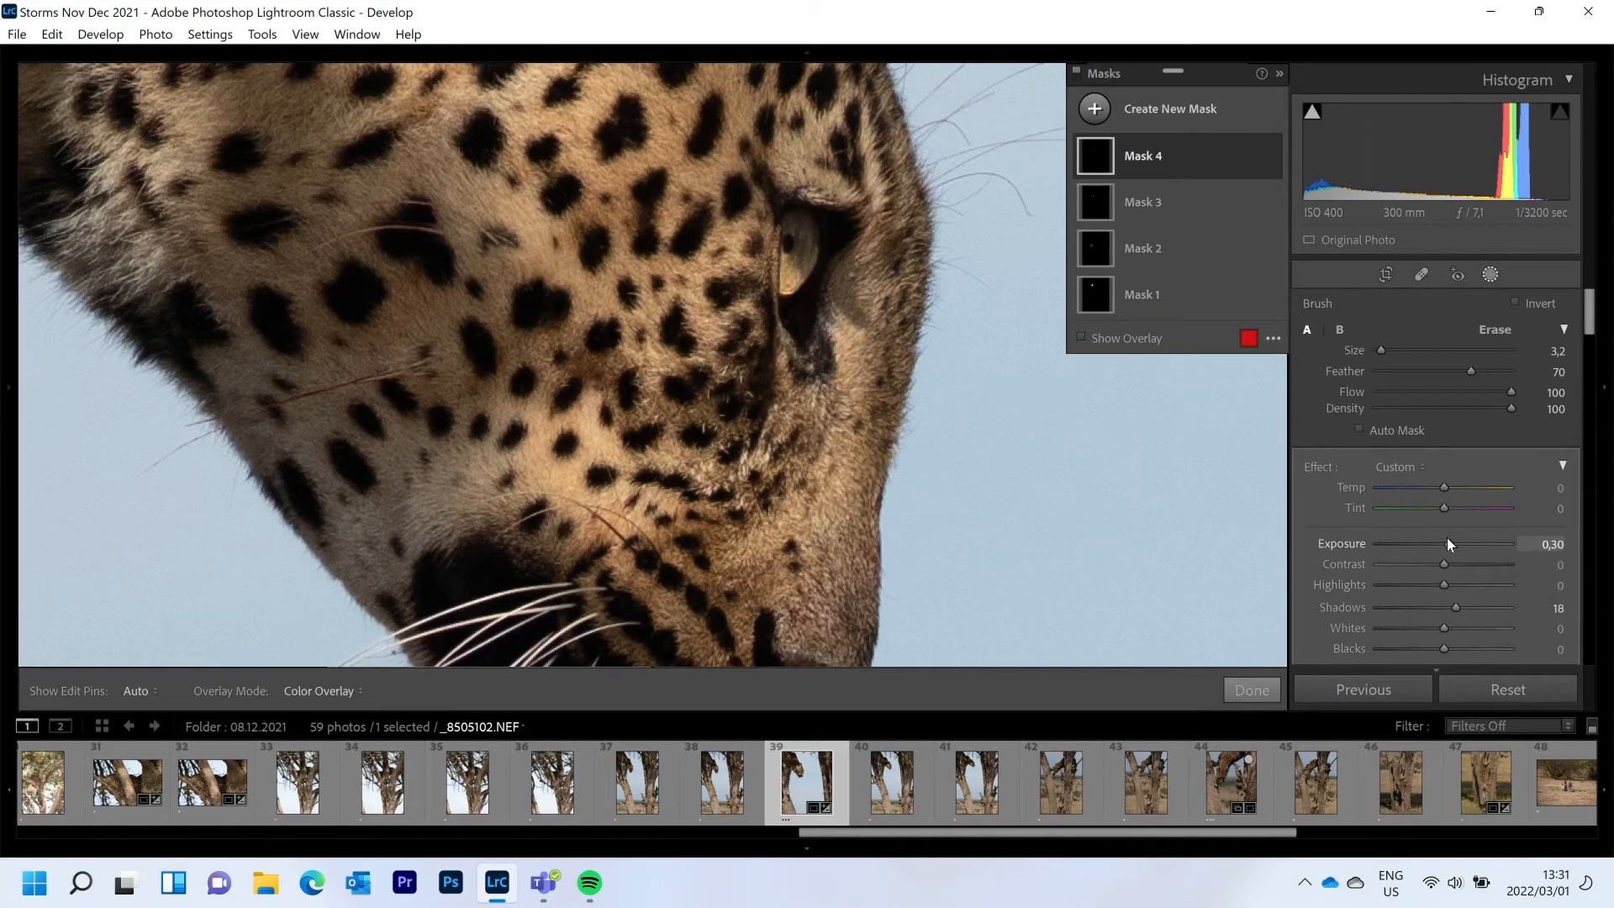
mouse_move(4, 264)
left_click(200, 79)
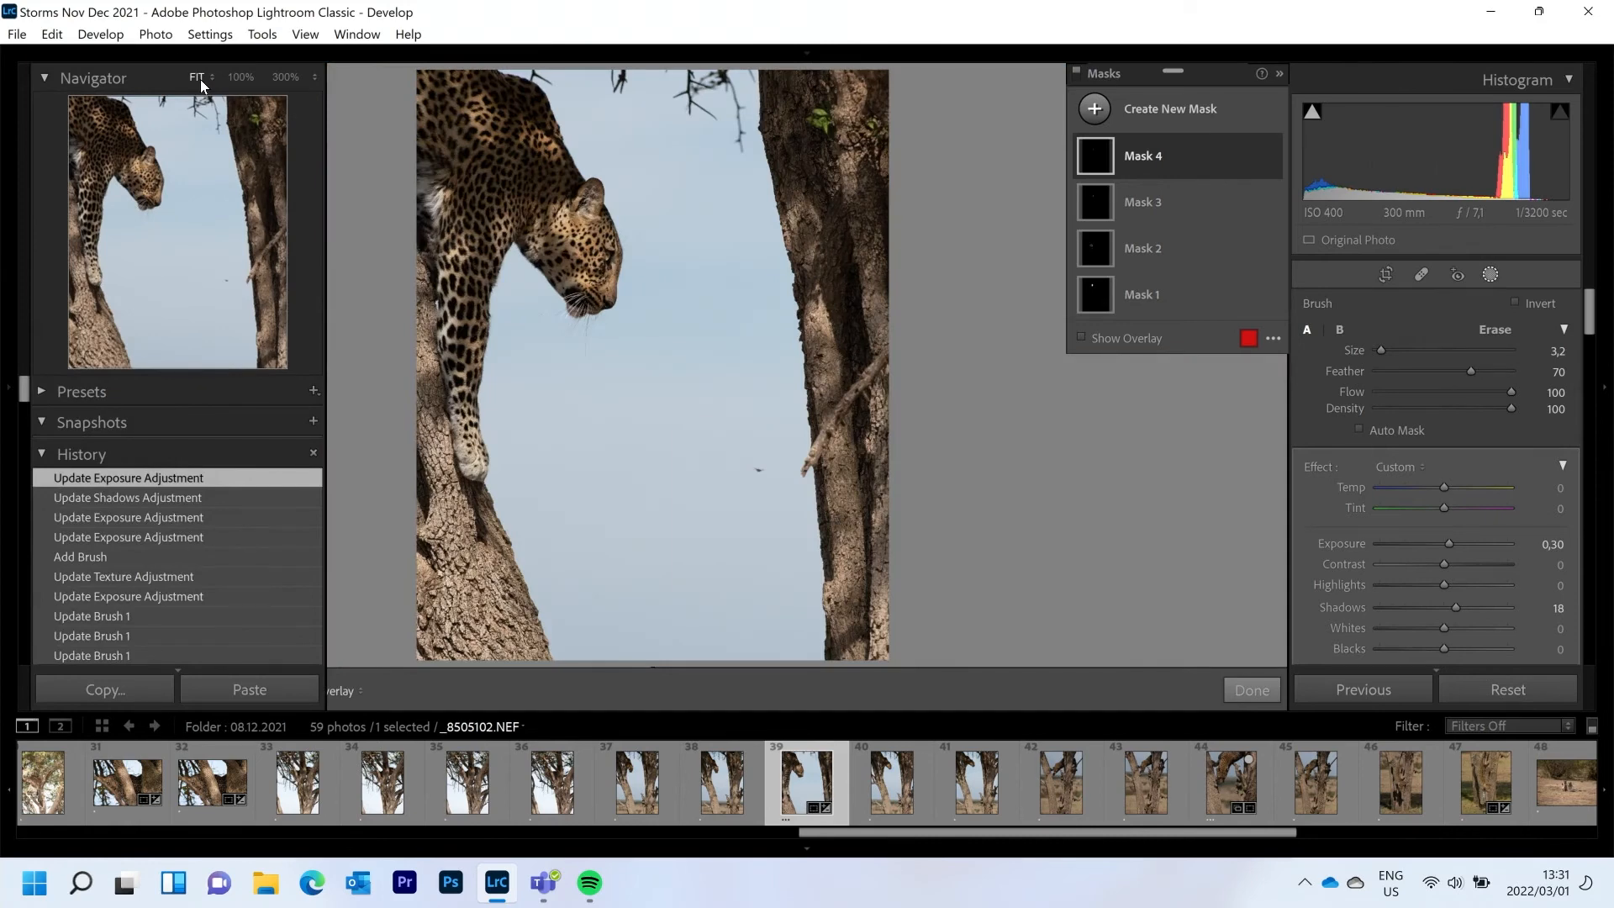
left_click(286, 76)
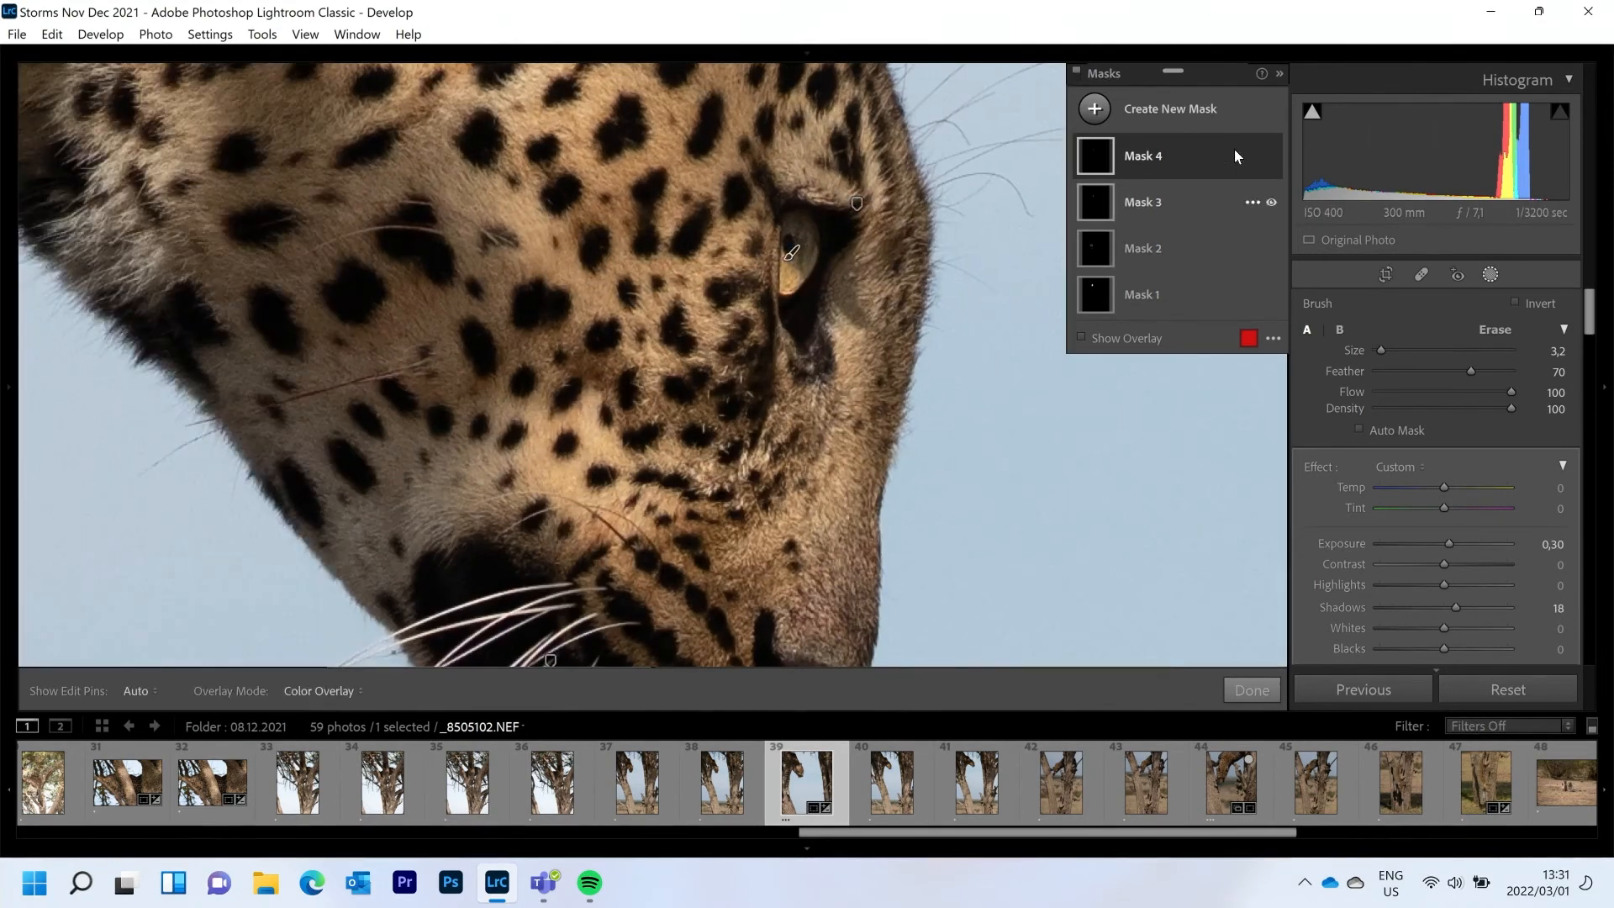
- Add a new brush mask with size 1.0 and paint along the longest curved whisker above the eye
left_click(1104, 113)
left_click(1188, 217)
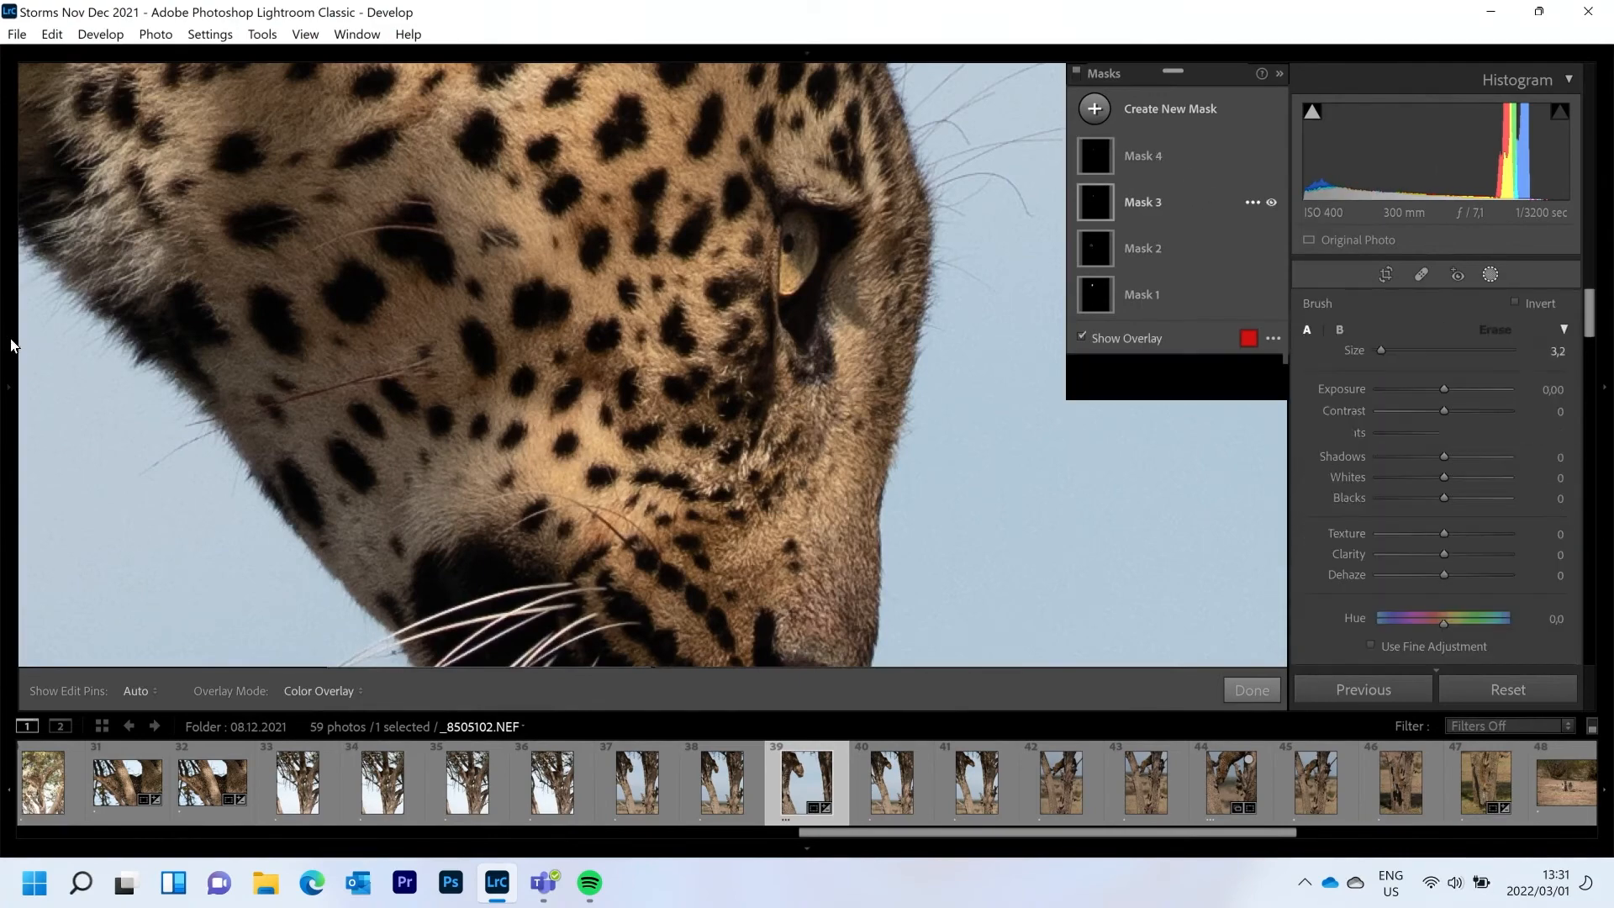
mouse_move(4, 339)
left_click_drag(161, 175, 180, 176)
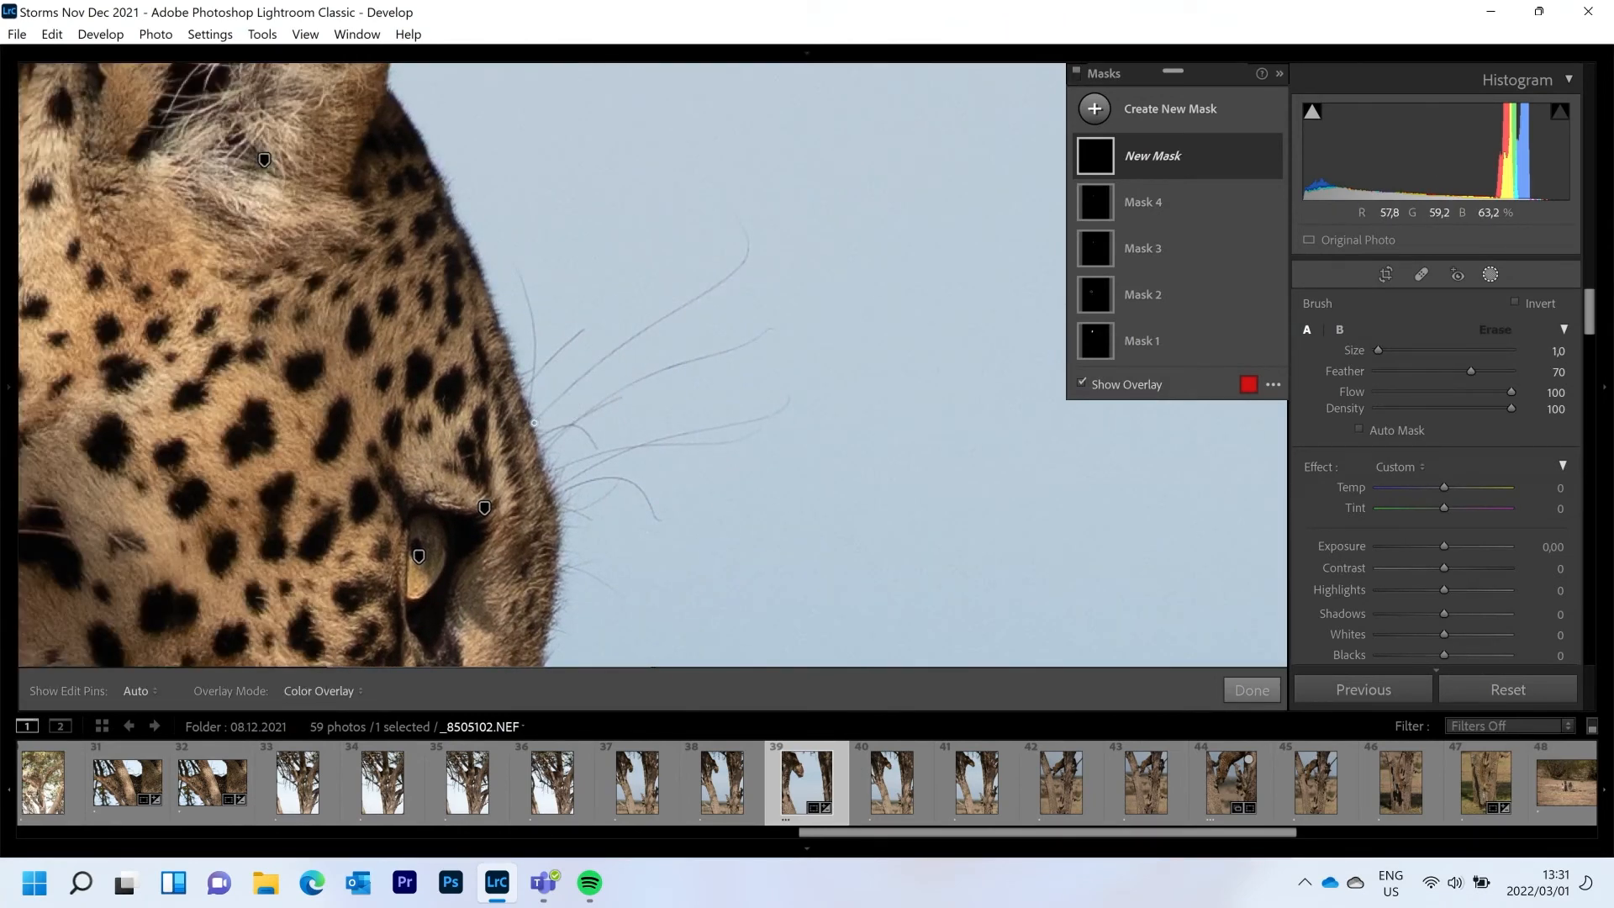
key("h")
left_click_drag(537, 424, 567, 395)
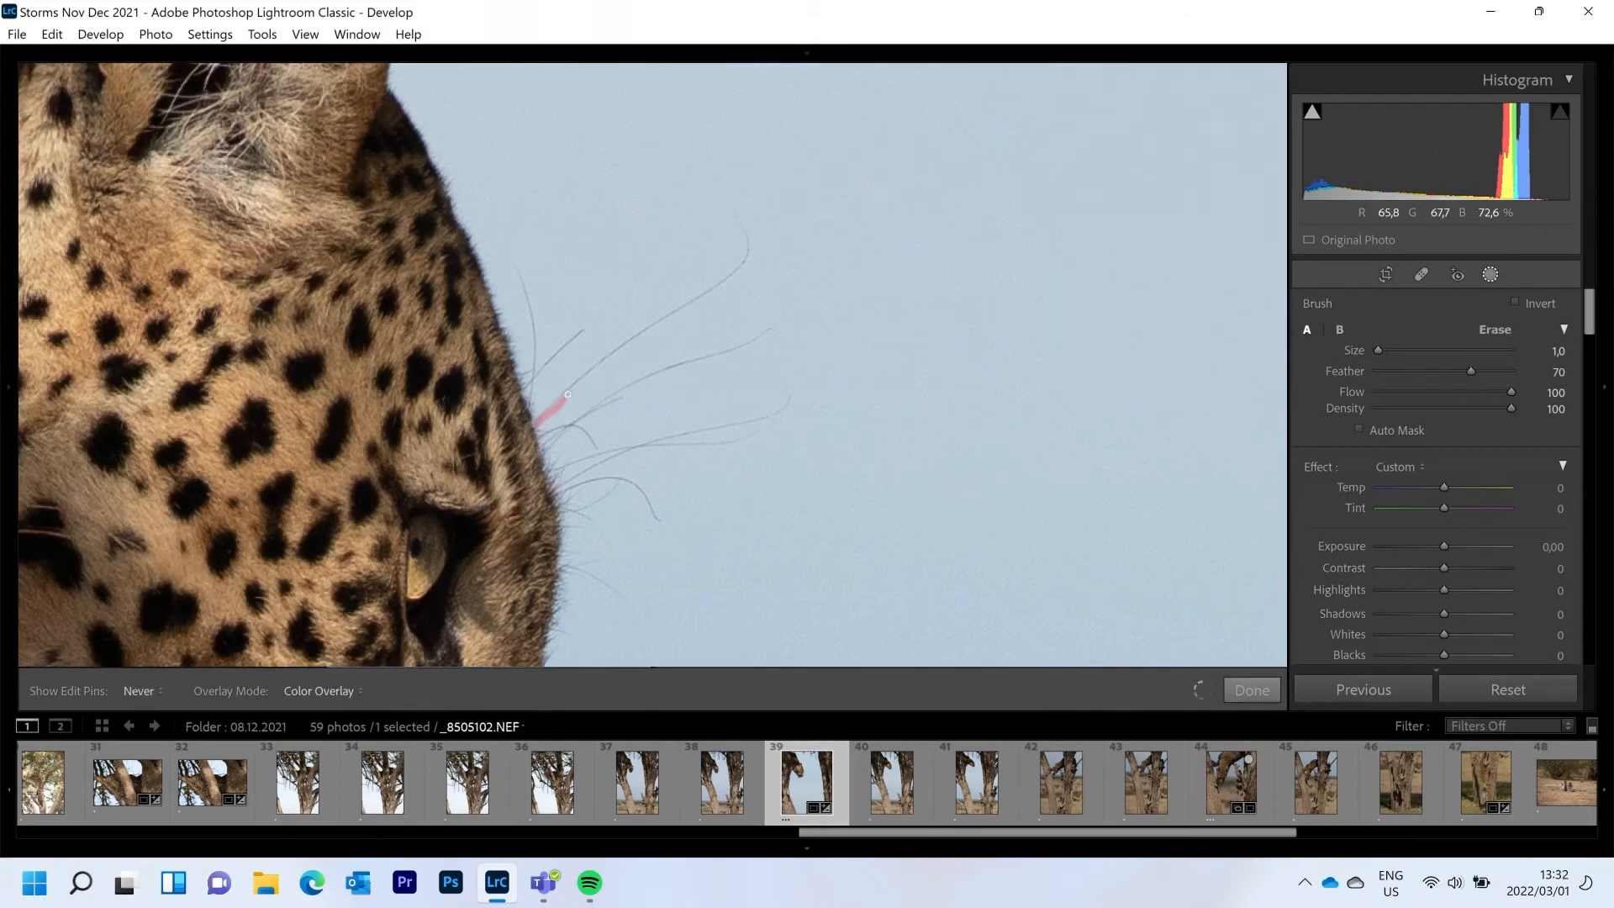
mouse_move(620, 345)
left_mouse_down()
mouse_move(732, 280)
mouse_move(740, 222)
left_mouse_up()
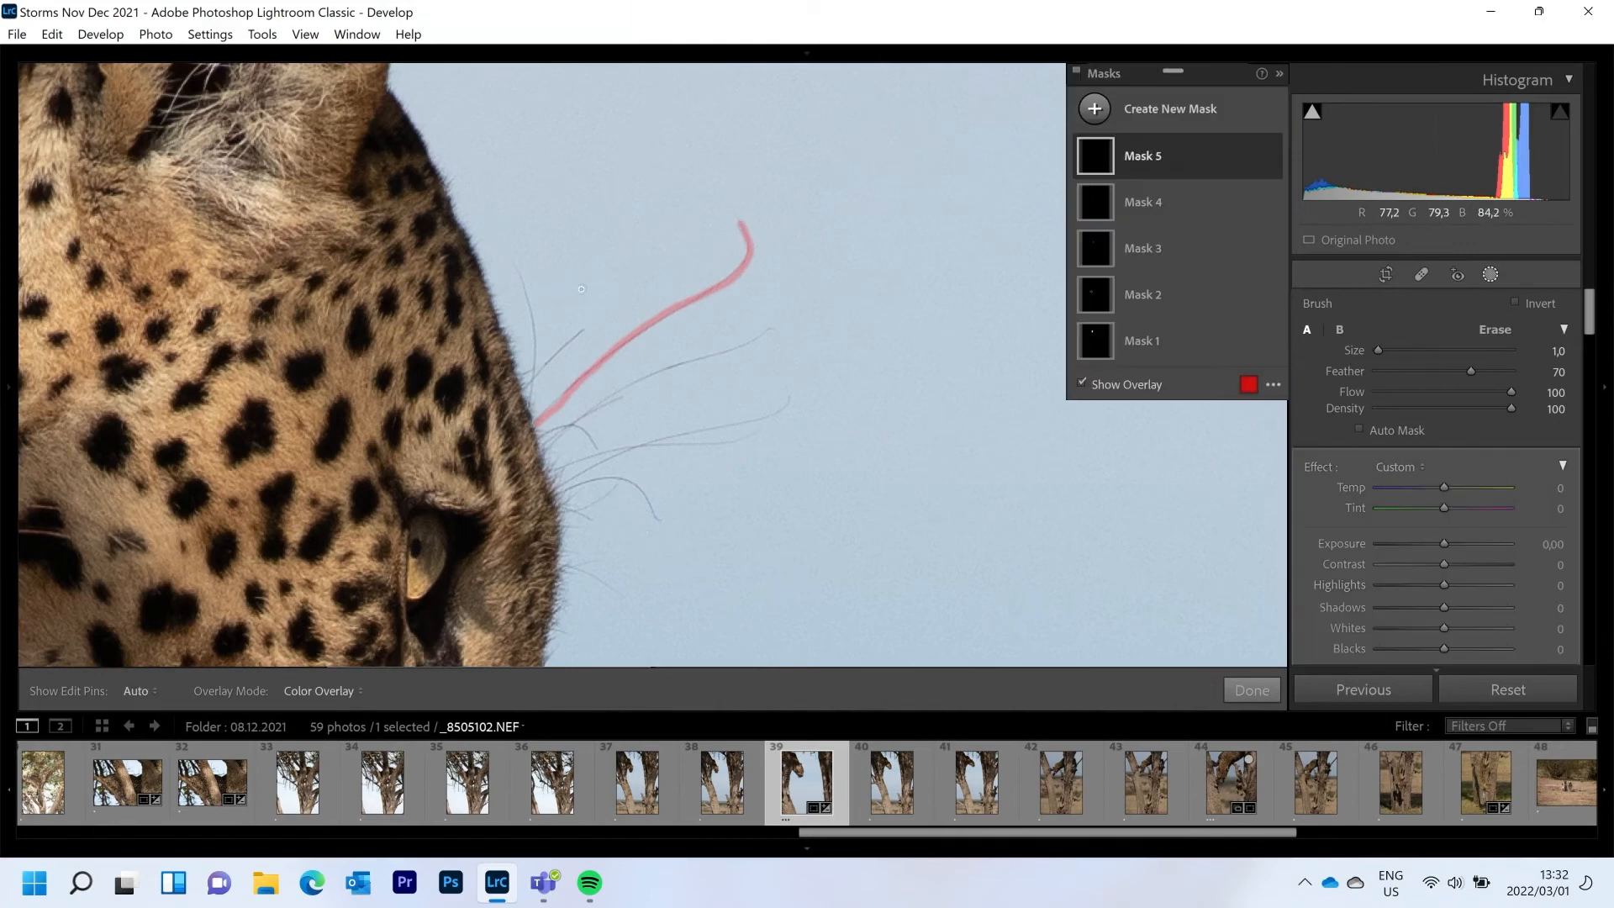
- Paint the brush mask along the upper brow whiskers, stepping back one stroke and repainting the second-longest whisker to its tip
left_click_drag(515, 270, 522, 284)
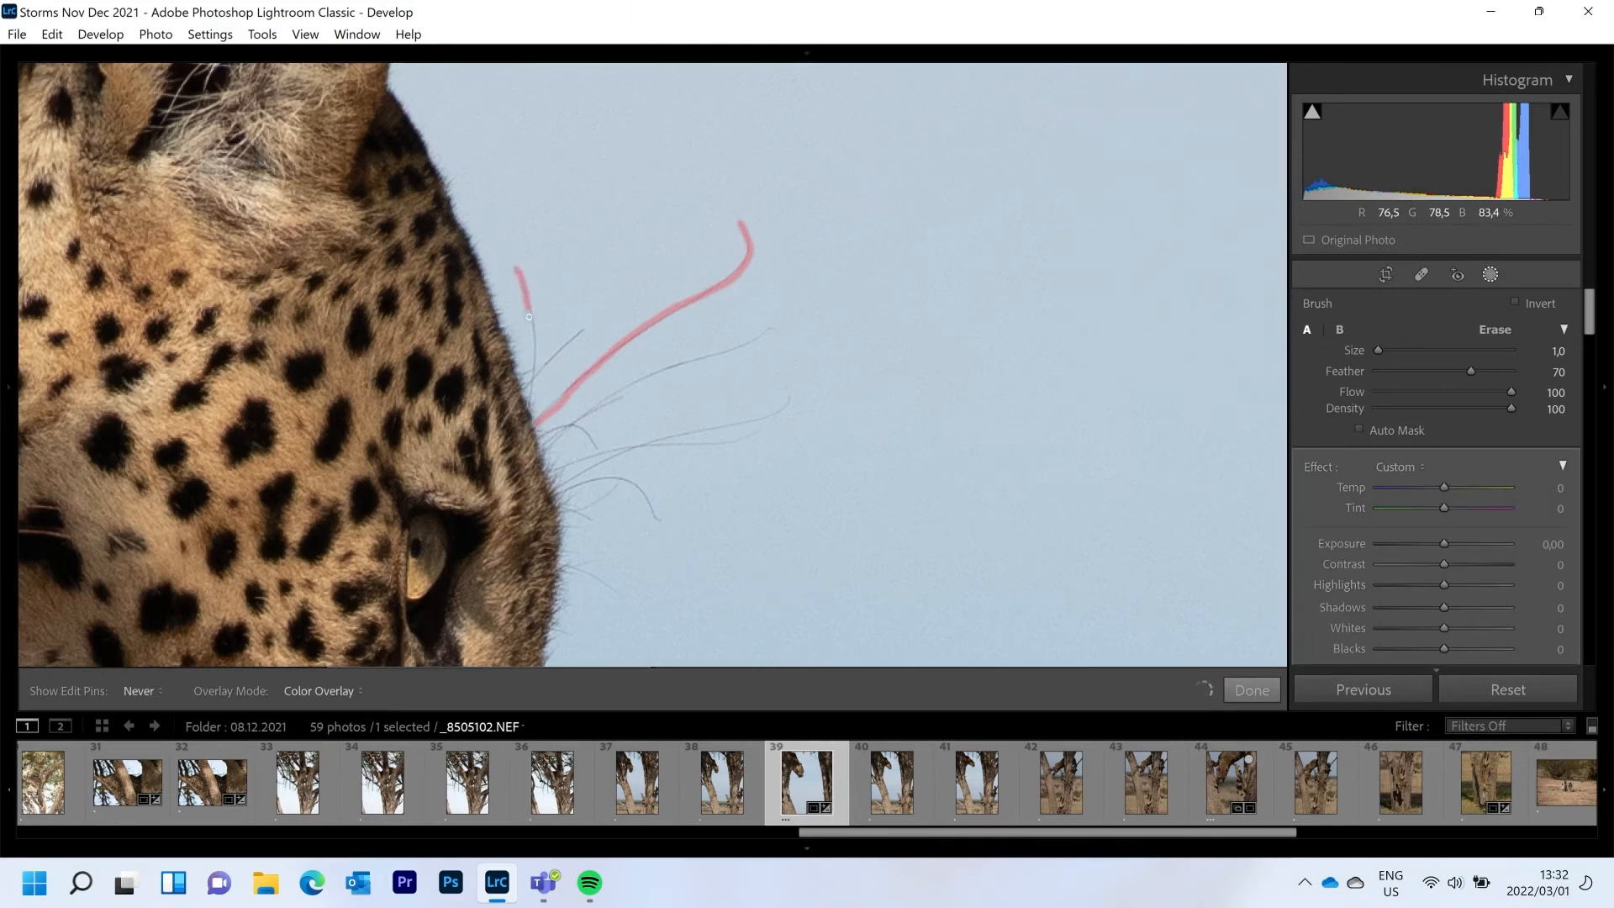
mouse_move(532, 385)
left_mouse_down()
mouse_move(529, 412)
mouse_move(544, 366)
mouse_move(586, 329)
left_mouse_up()
mouse_move(538, 425)
left_mouse_down()
mouse_move(593, 442)
mouse_move(571, 426)
mouse_move(694, 366)
left_mouse_up()
mouse_move(8, 529)
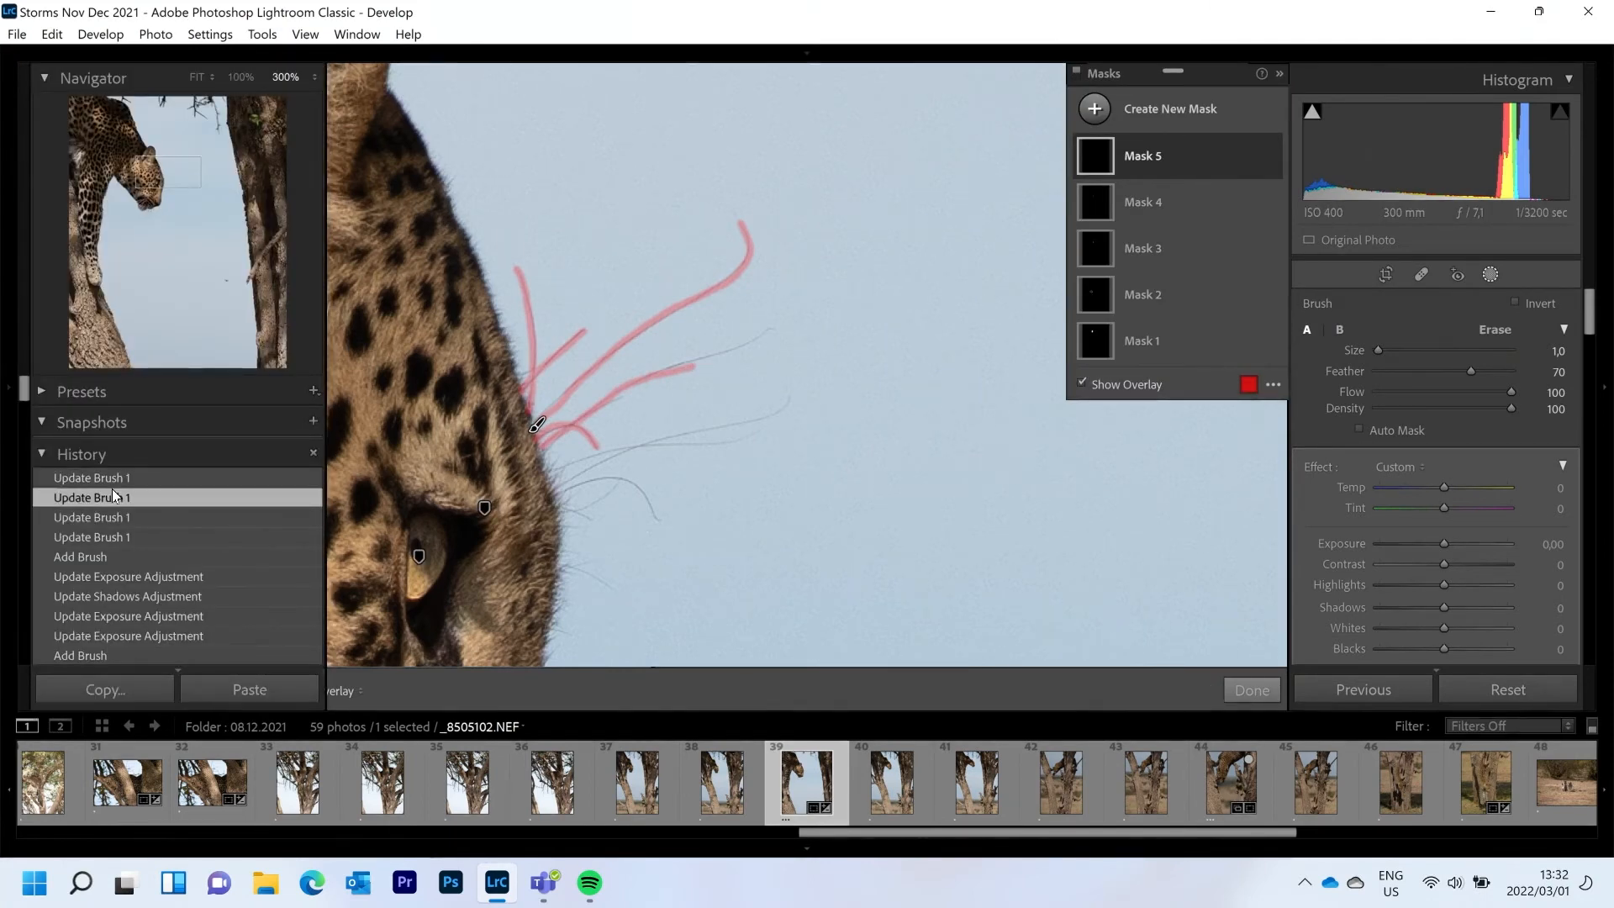
left_click(115, 496)
left_click_drag(538, 440, 591, 409)
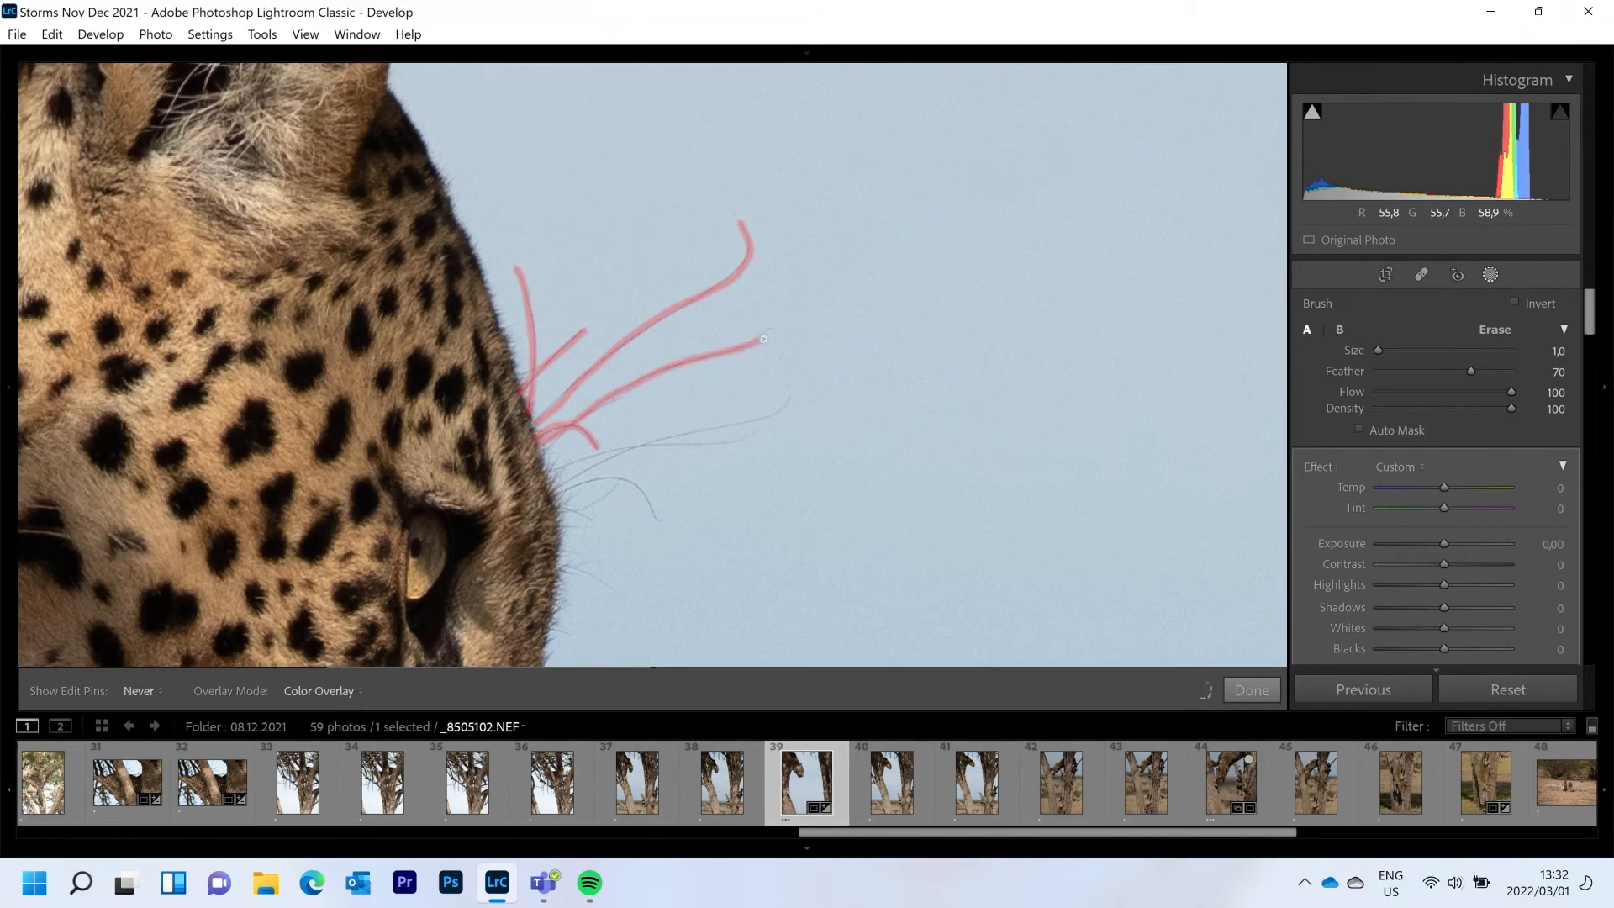
left_click_drag(763, 339, 778, 330)
- Paint the brush mask along the lower brow whiskers, including the short one that curls down in front of the eye
left_click_drag(546, 467, 612, 450)
left_click_drag(753, 439, 753, 438)
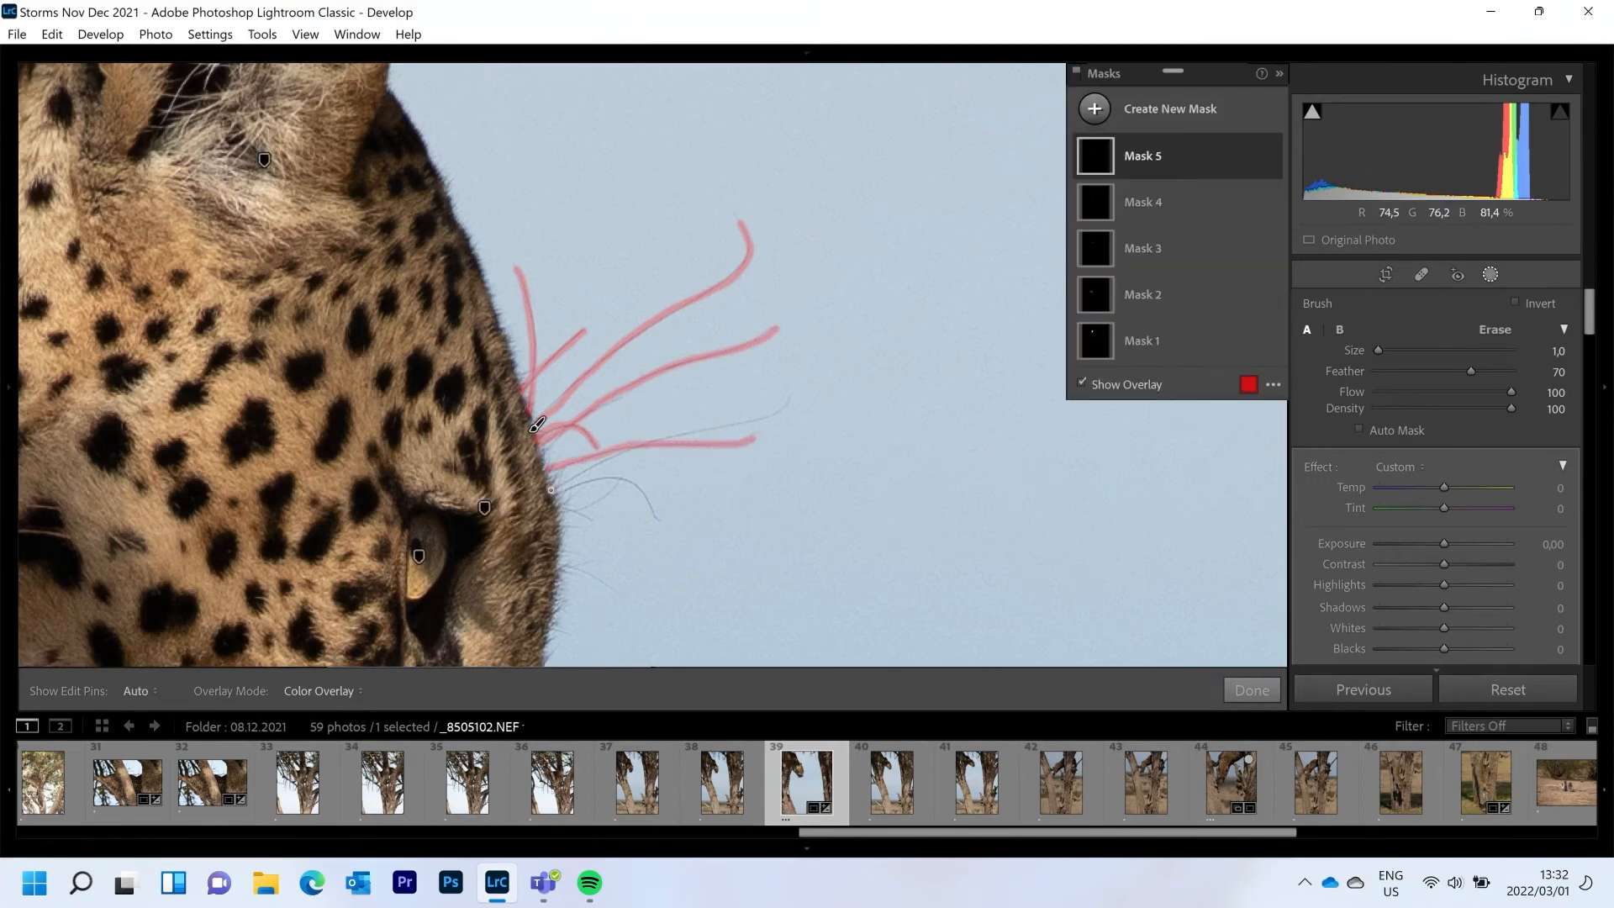
left_click_drag(546, 492, 620, 454)
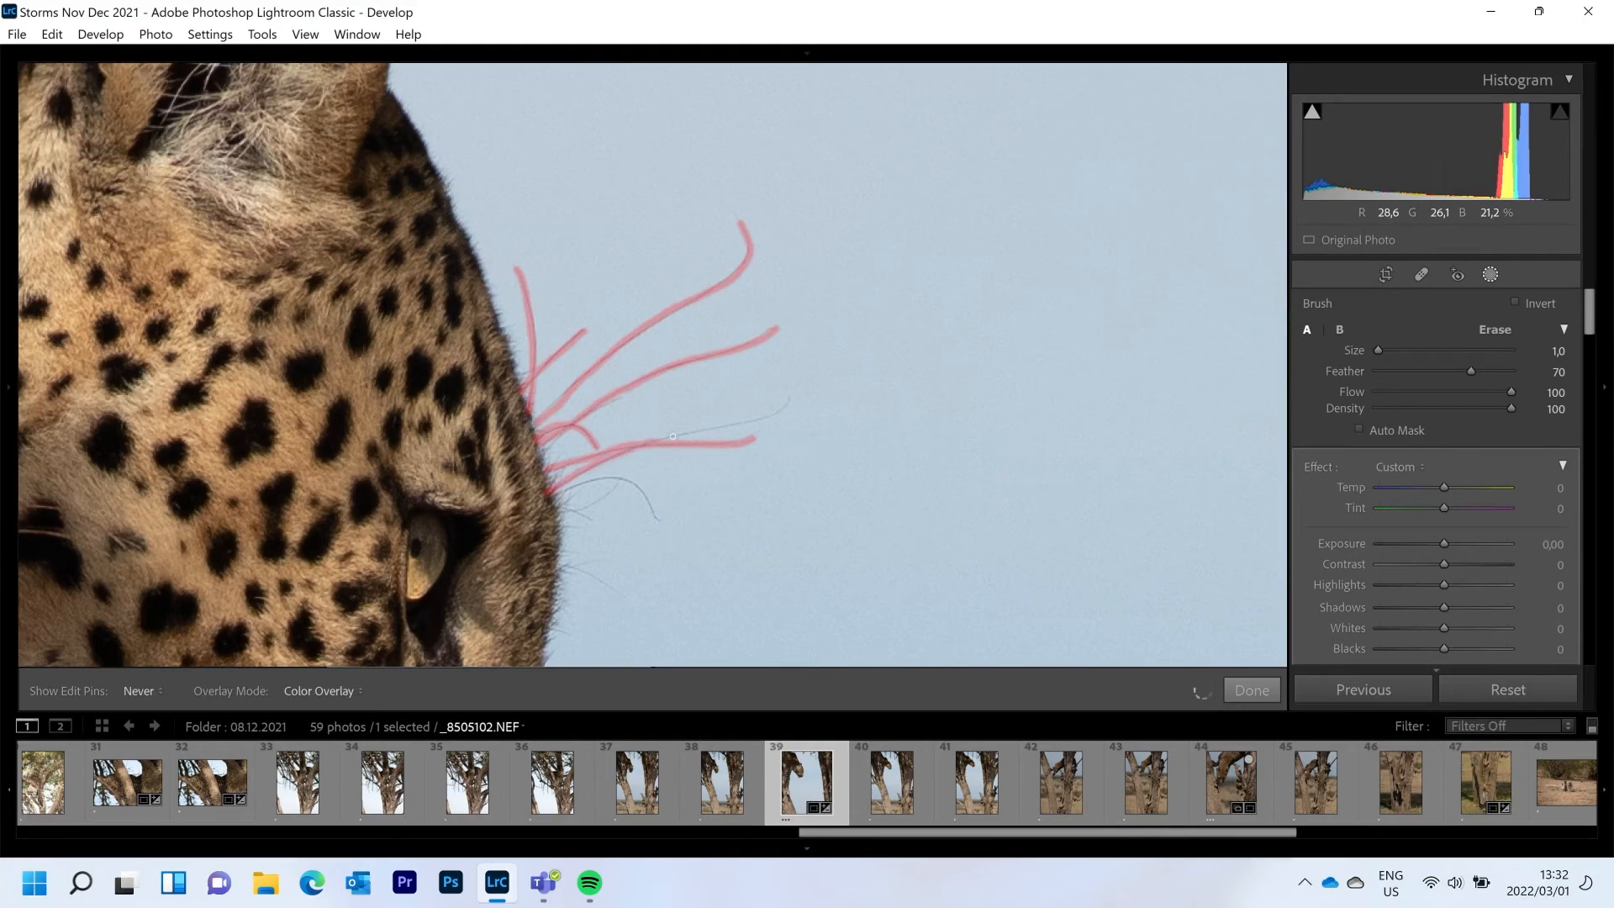
left_click_drag(786, 403, 791, 398)
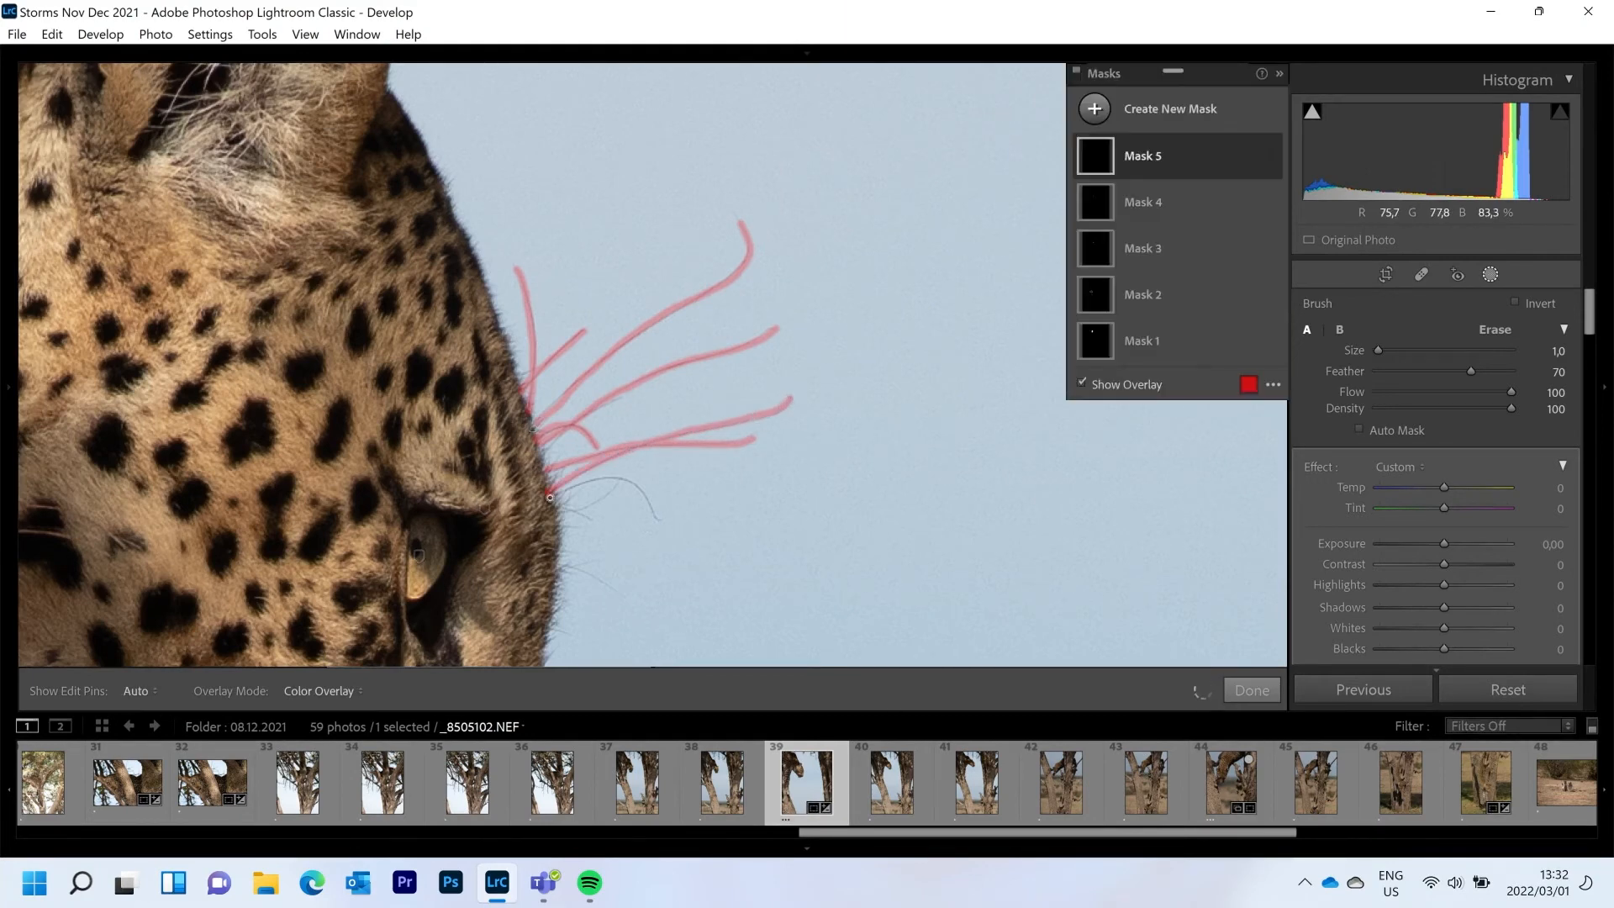
mouse_move(547, 495)
left_mouse_down()
mouse_move(625, 475)
mouse_move(649, 490)
left_mouse_up()
mouse_move(5, 529)
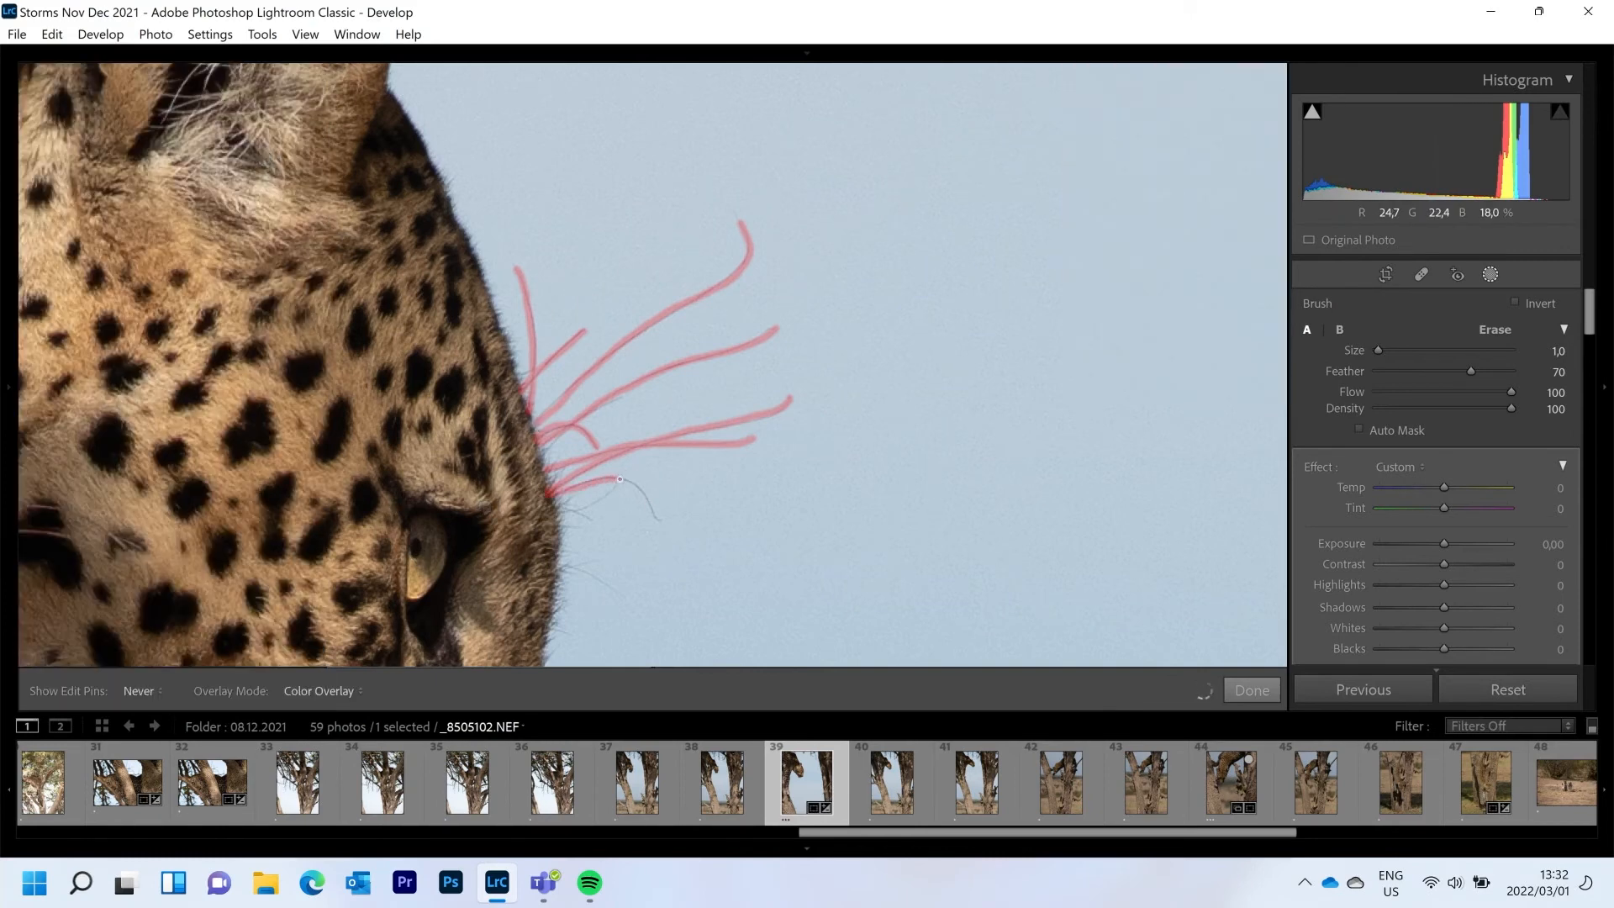
left_click_drag(661, 518, 665, 519)
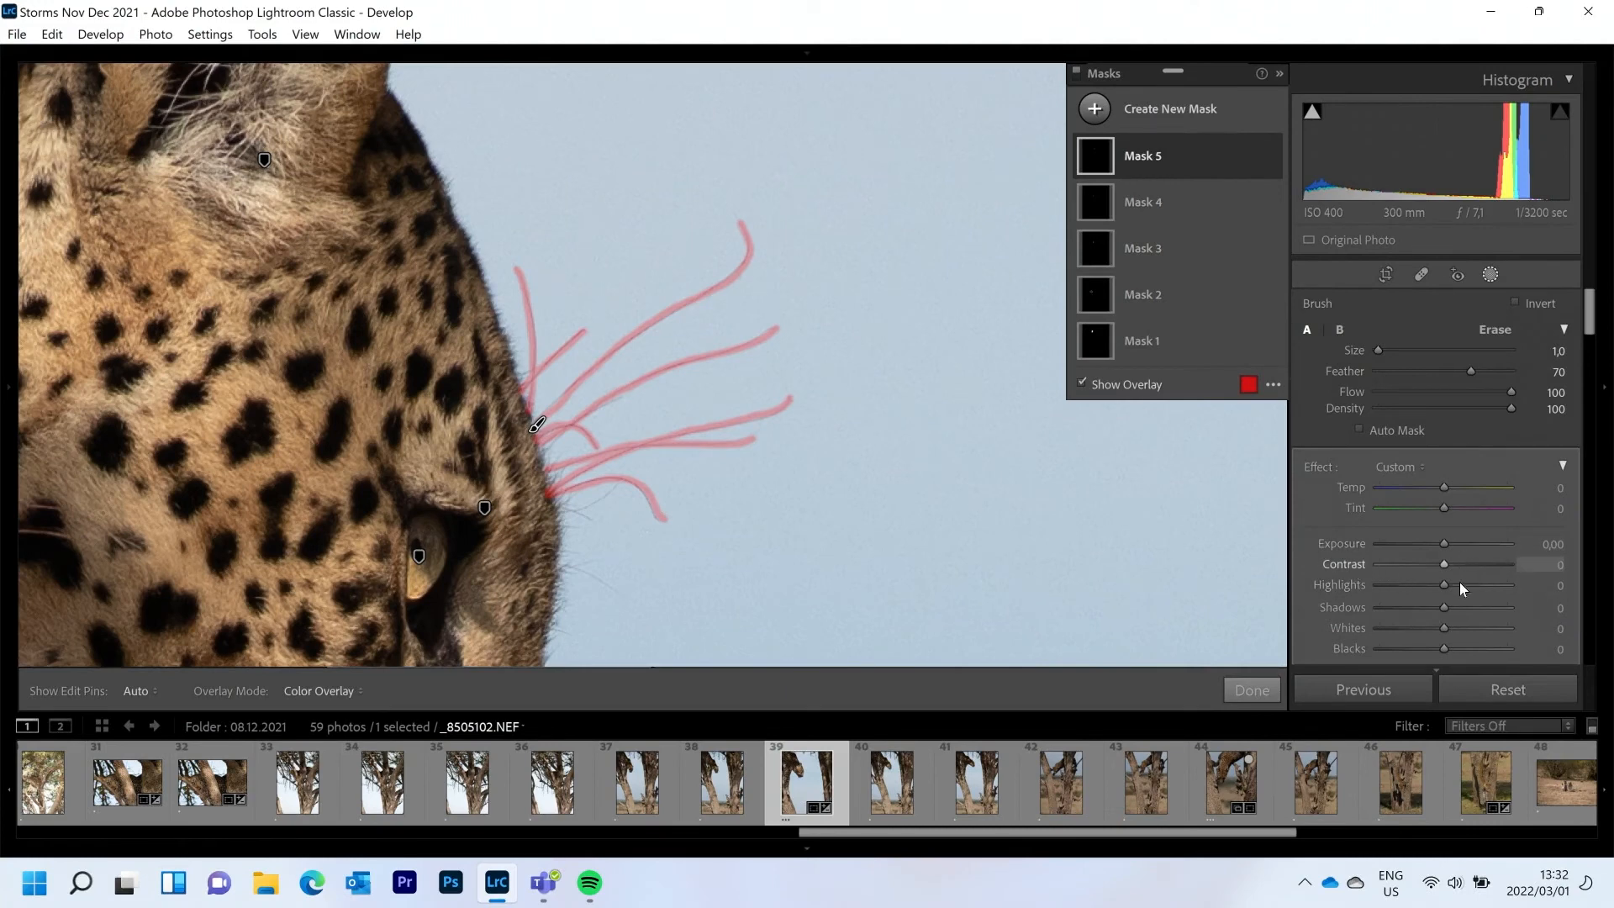
- Hide the mask overlay, set the brow whisker mask's Exposure to 0.10, Shadows to -100 and Highlights to -4, and check the whole photo
key("o")
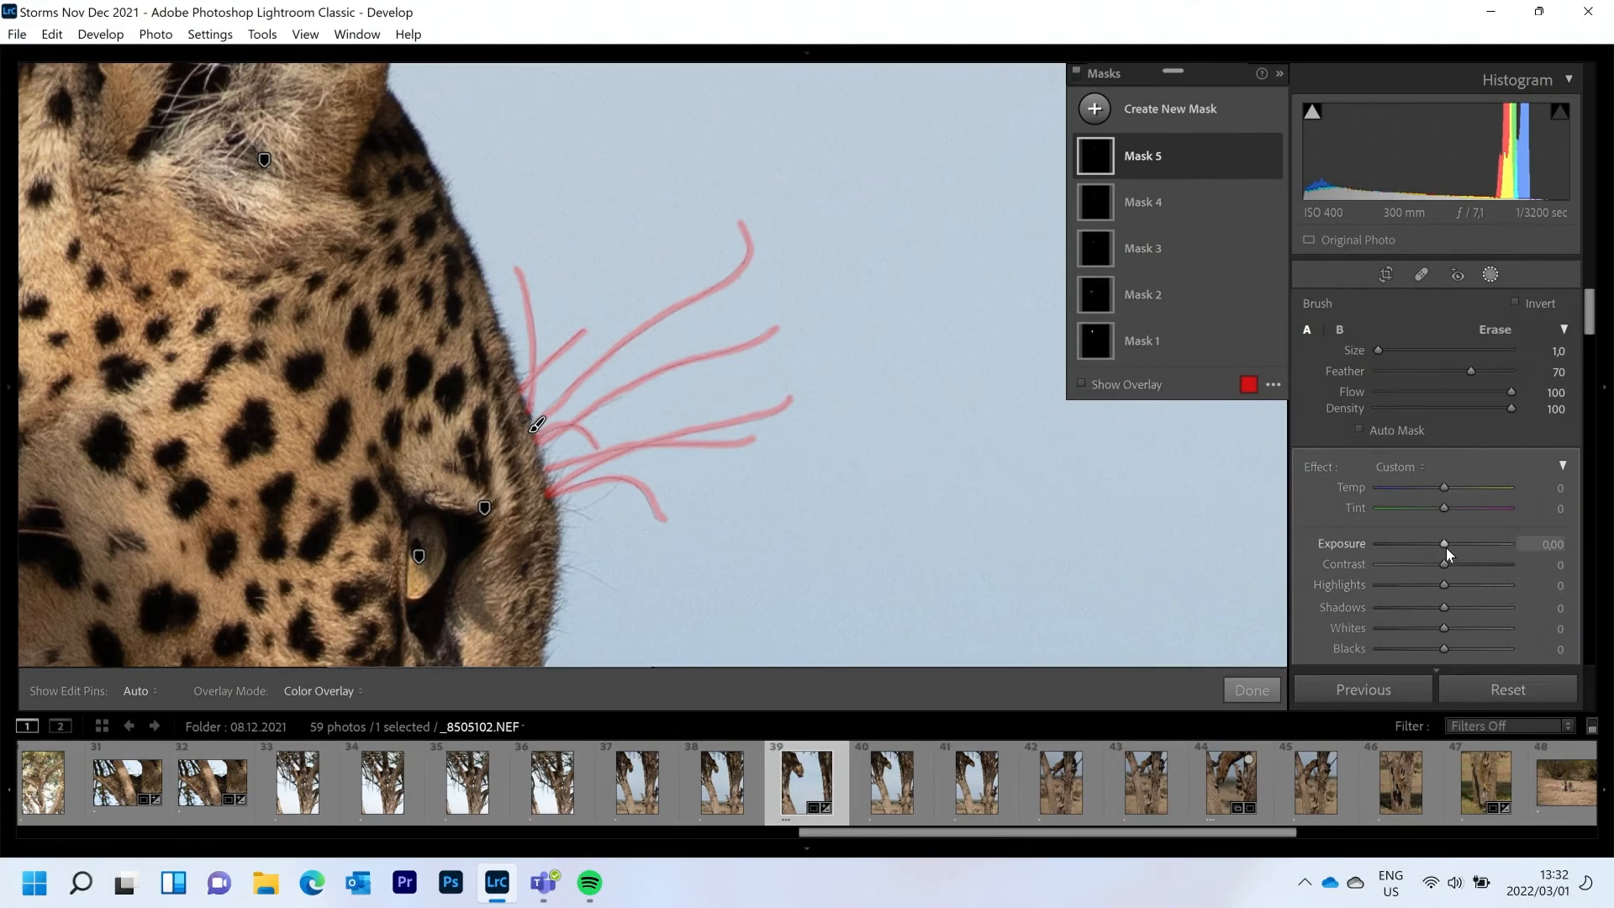
left_click(1447, 552)
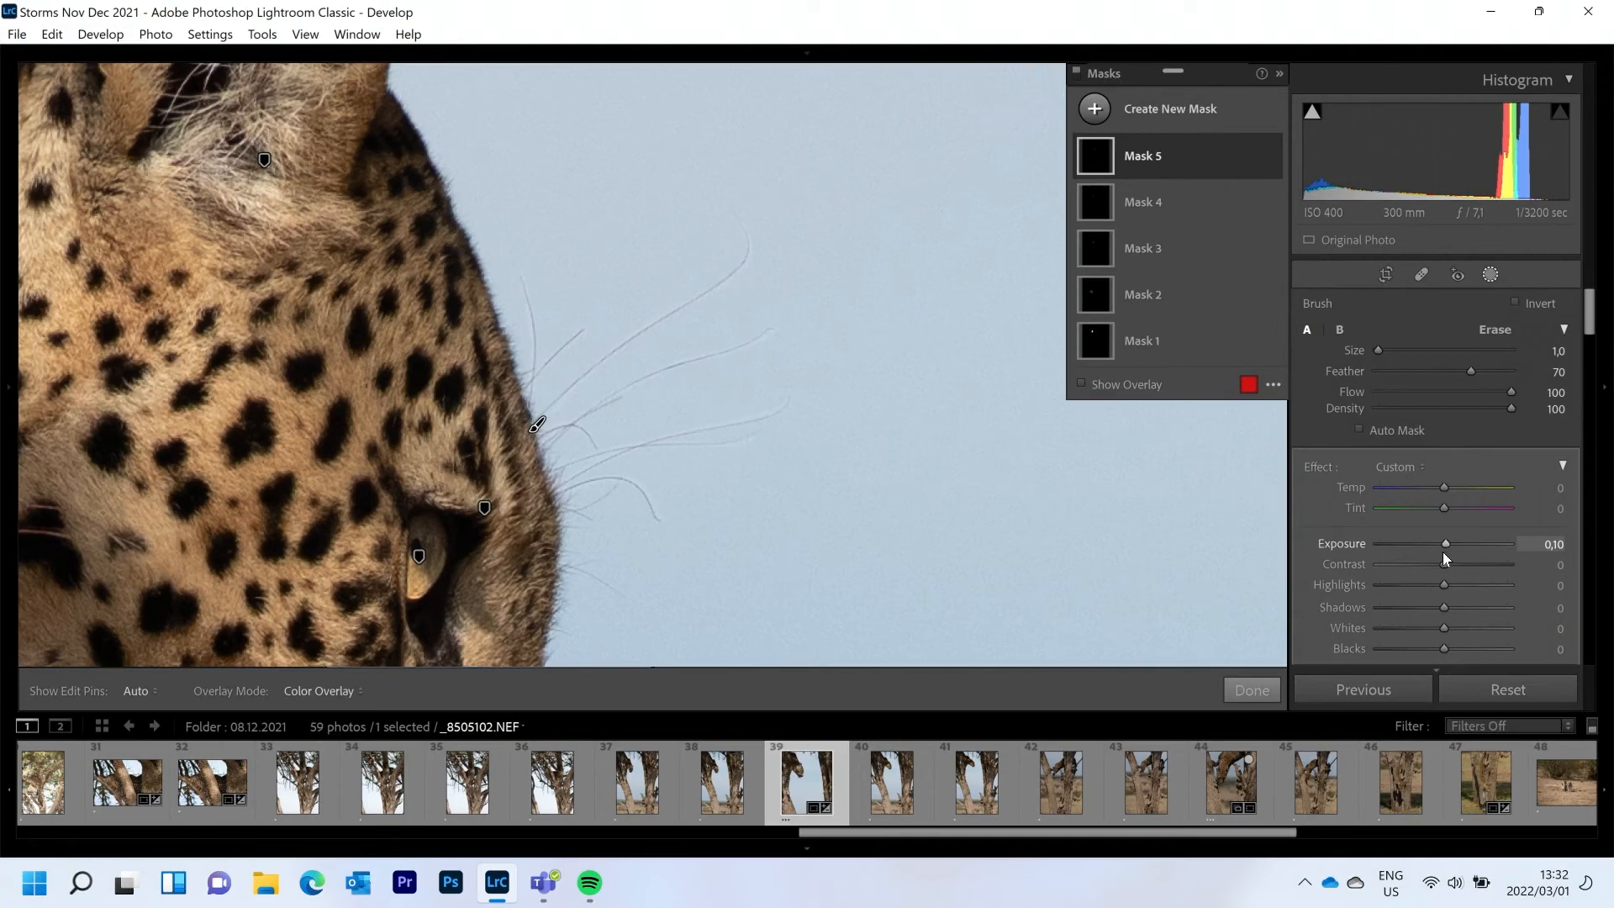
left_click_drag(1442, 608, 1444, 561)
scroll(1444, 561, "down", 4)
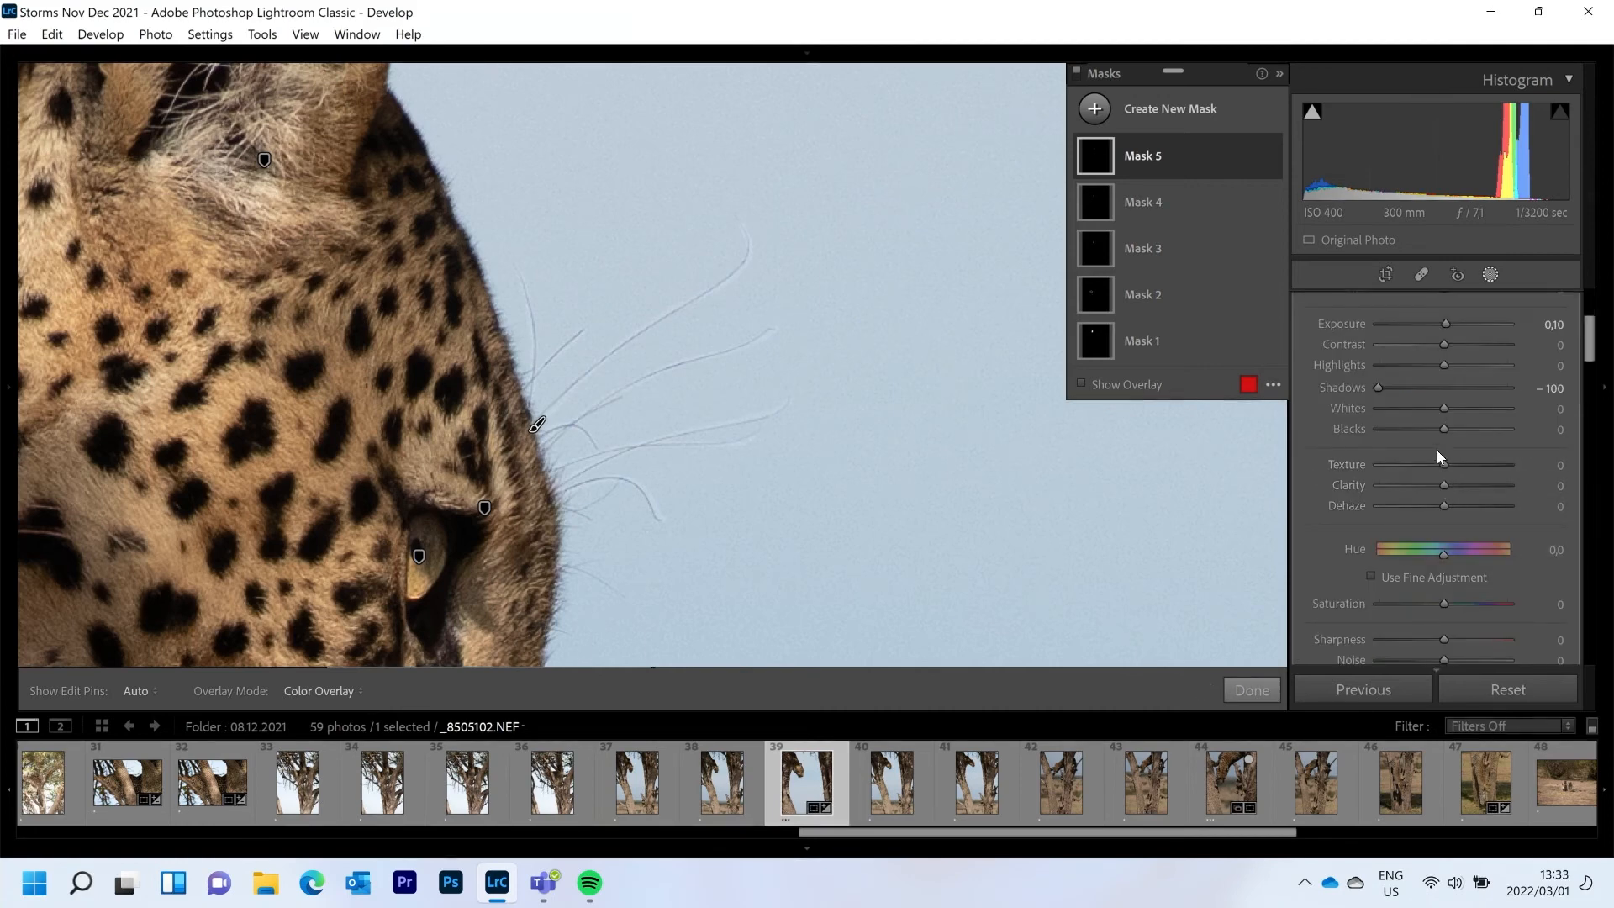
mouse_move(1444, 365)
left_mouse_down()
mouse_move(1462, 366)
mouse_move(1449, 371)
left_mouse_up()
mouse_move(3, 377)
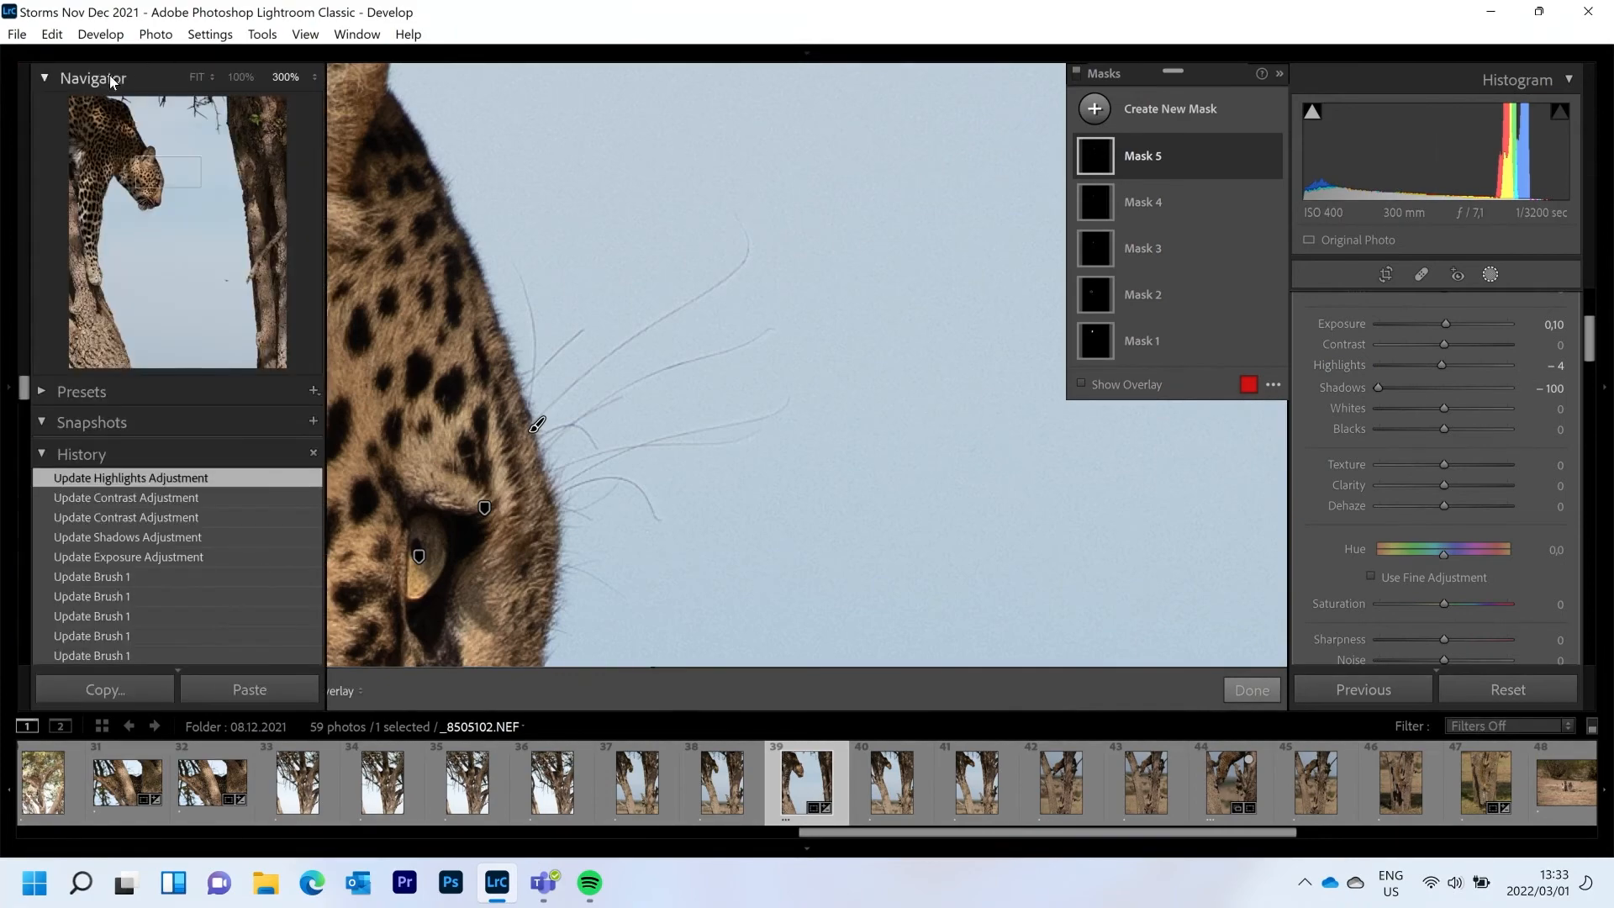
left_click(193, 79)
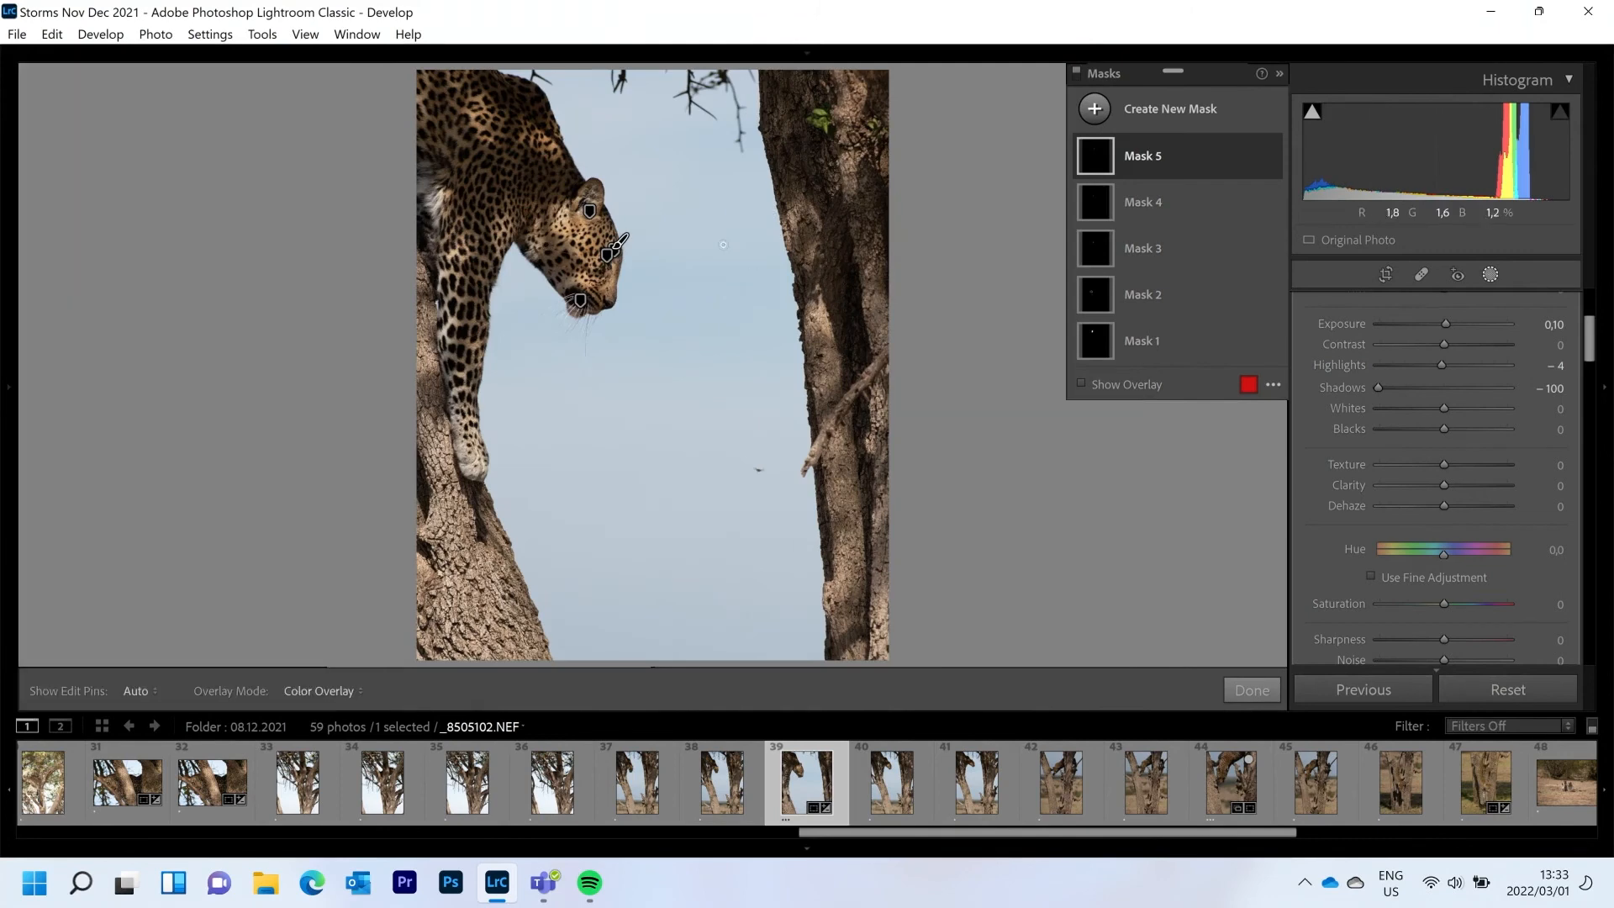
- Set the brow whisker mask's Highlights to 13 and Exposure to -0.20, trying a much darker exposure and resetting it in between
key("Down")
key("Down")
key("Down")
key("Down")
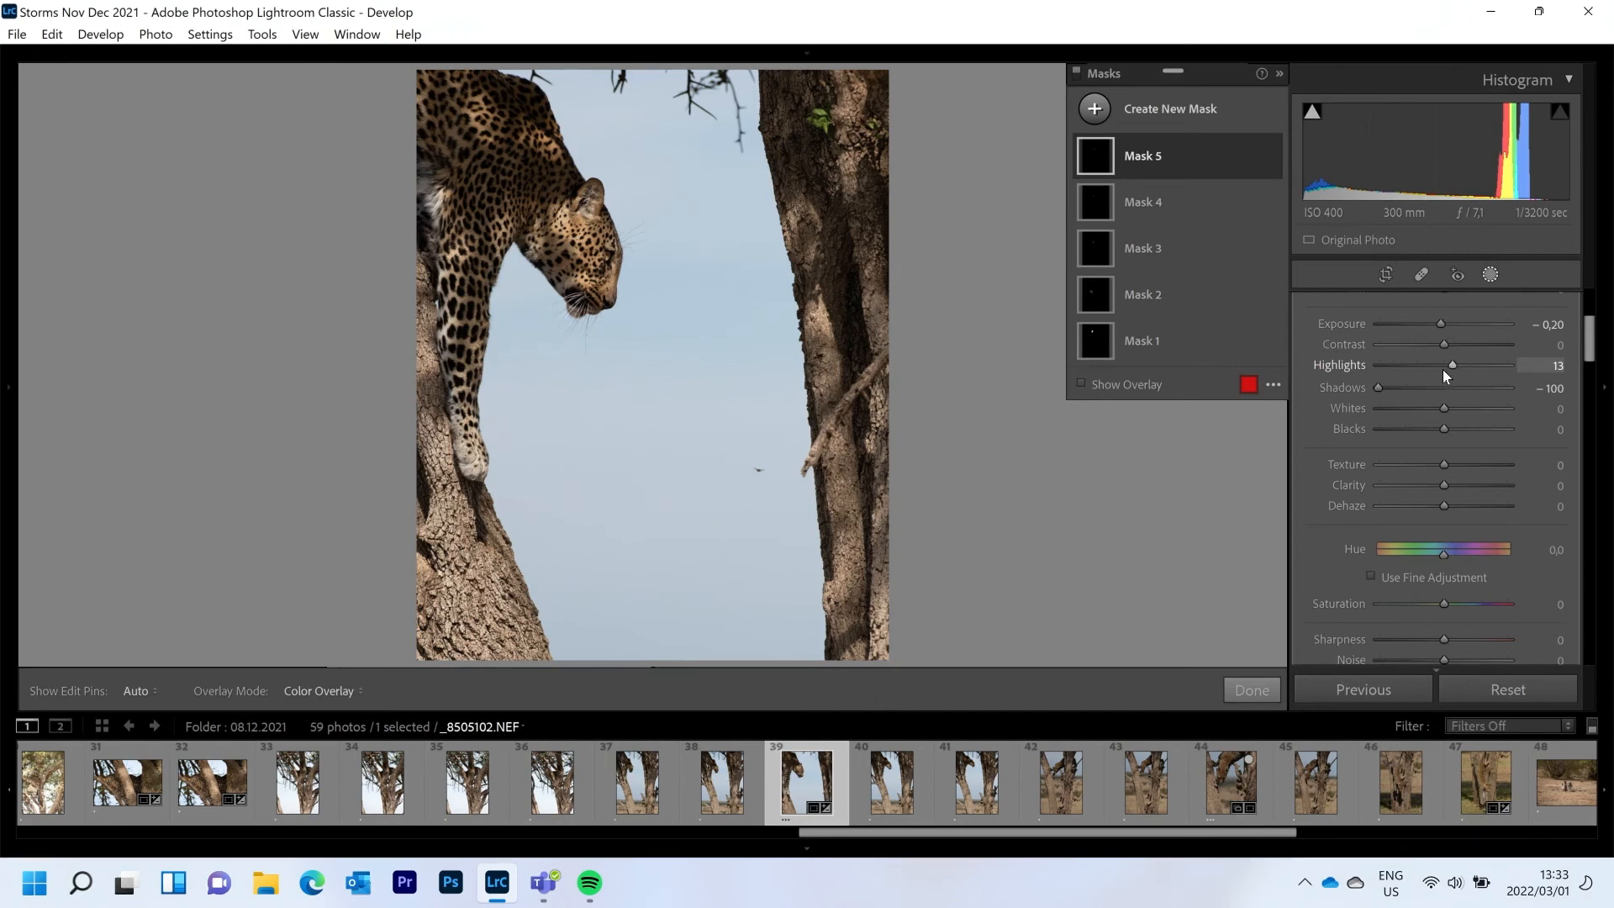
mouse_move(1439, 324)
left_mouse_down()
mouse_move(1338, 324)
mouse_move(1423, 326)
left_mouse_up()
double_click(1424, 326)
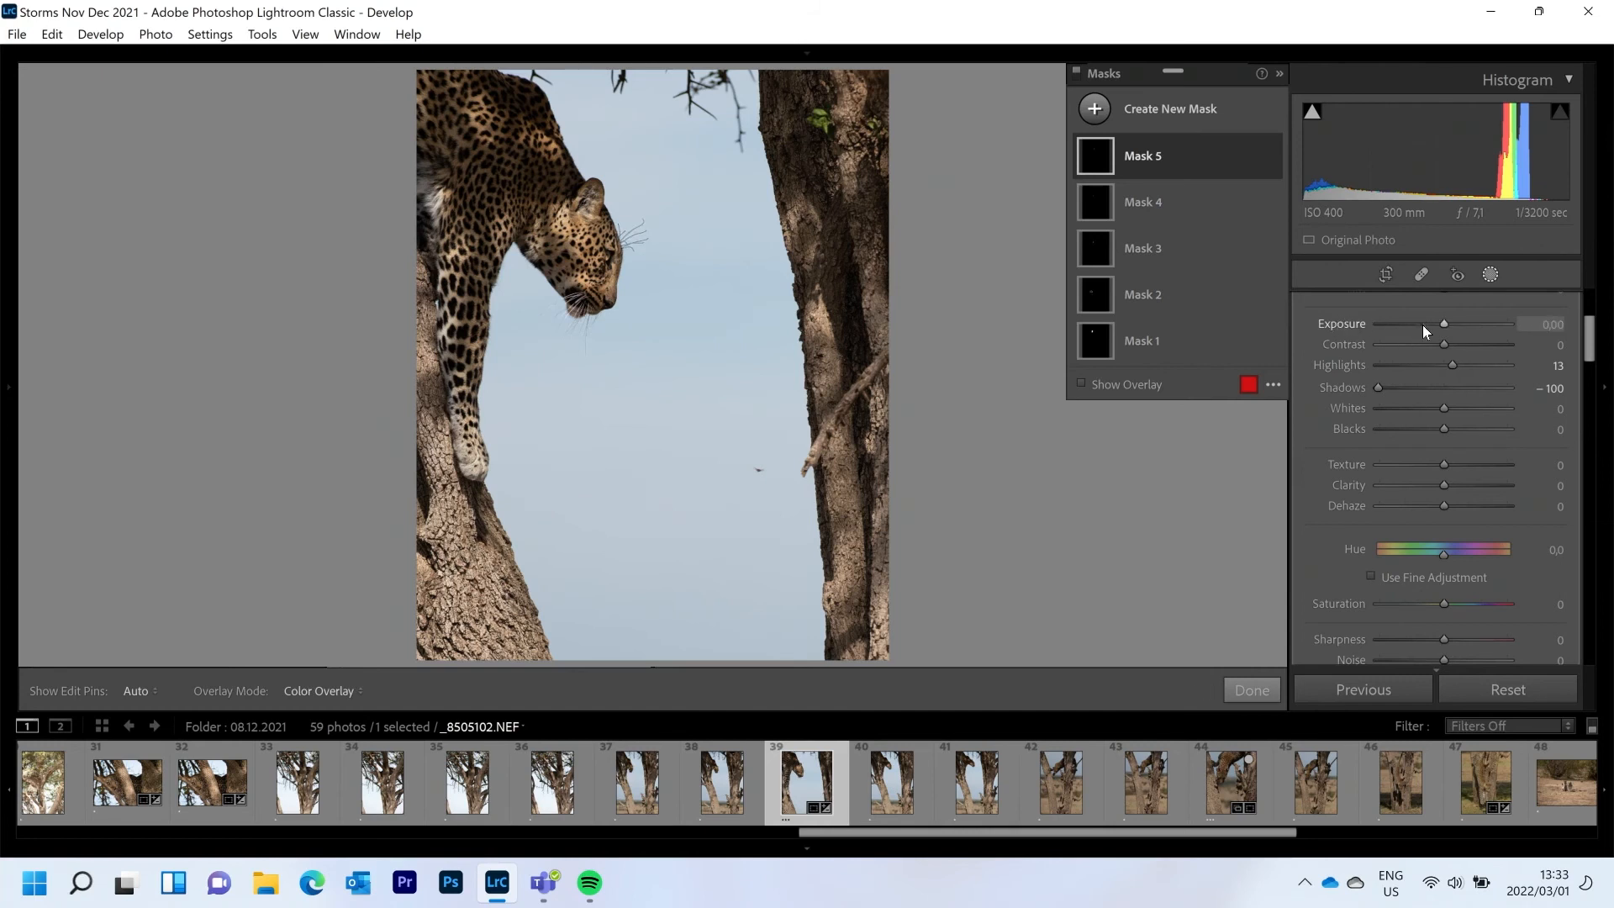
key("Down")
key("Down")
key("Up")
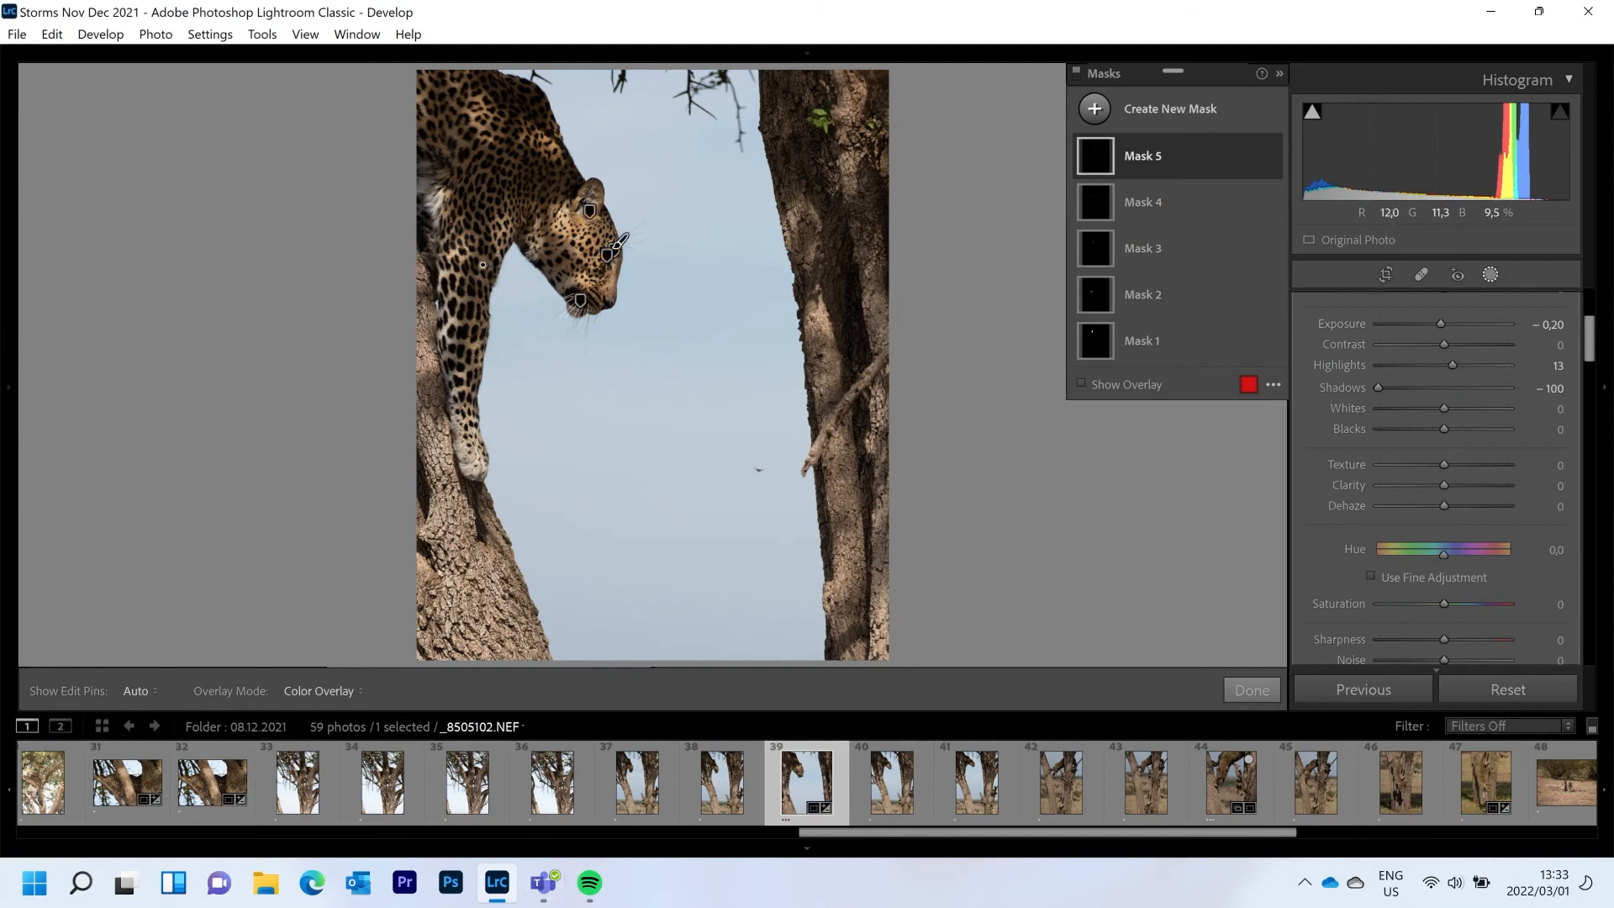
- Close the masking tool and examine the brow whiskers at 300%, at 100% and in the fitted view
left_click(1490, 274)
left_click(622, 235)
left_click_drag(685, 209, 552, 329)
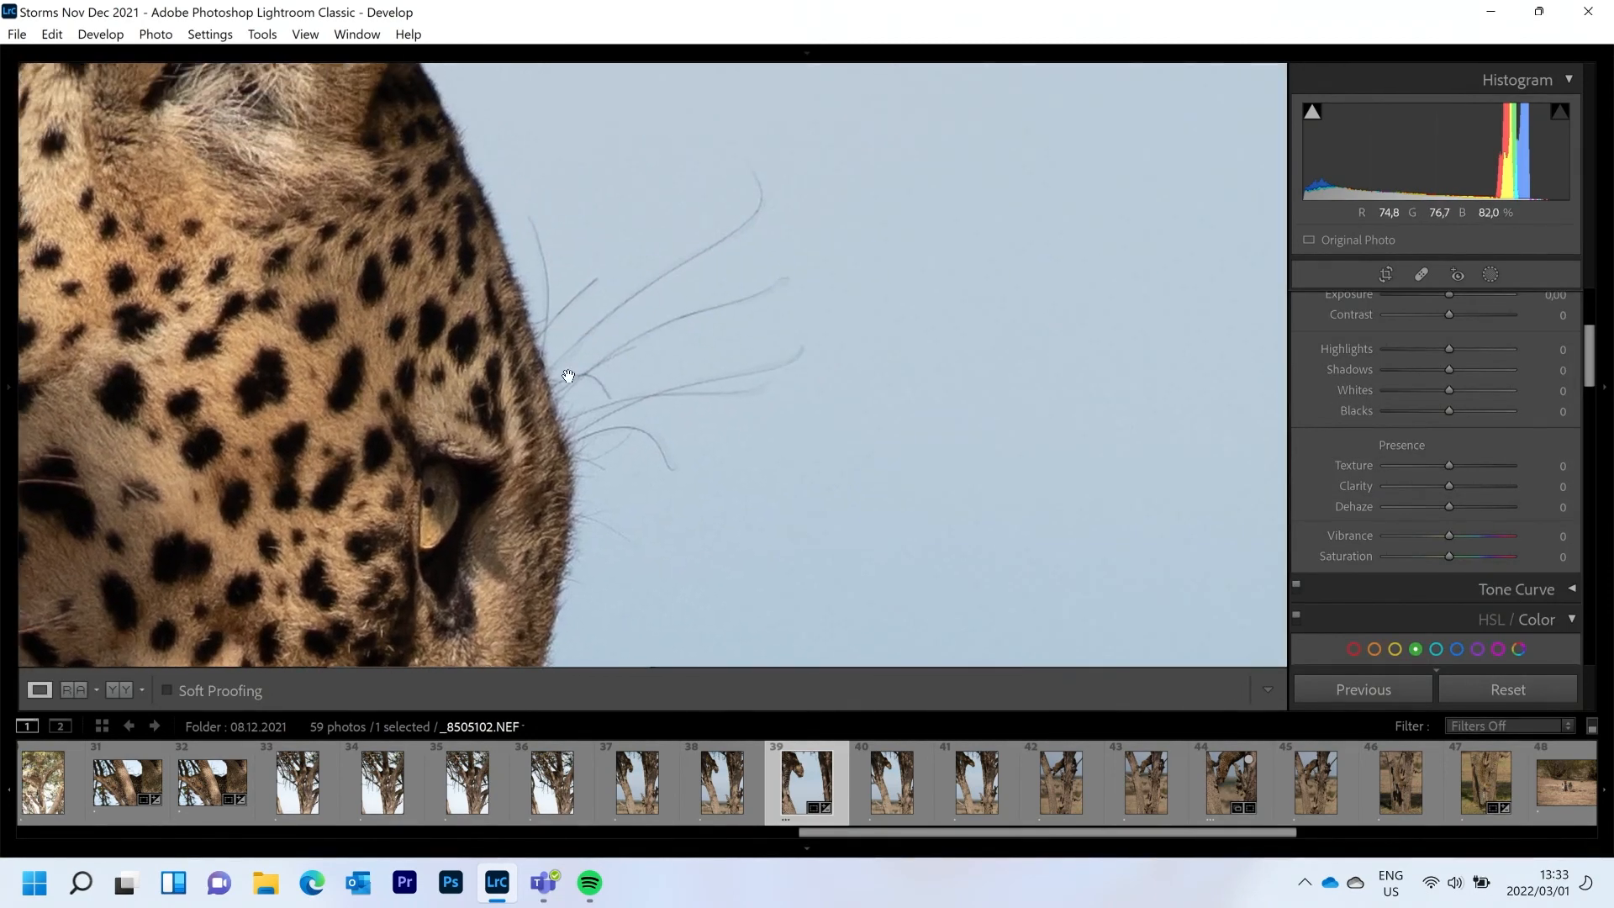
mouse_move(2, 332)
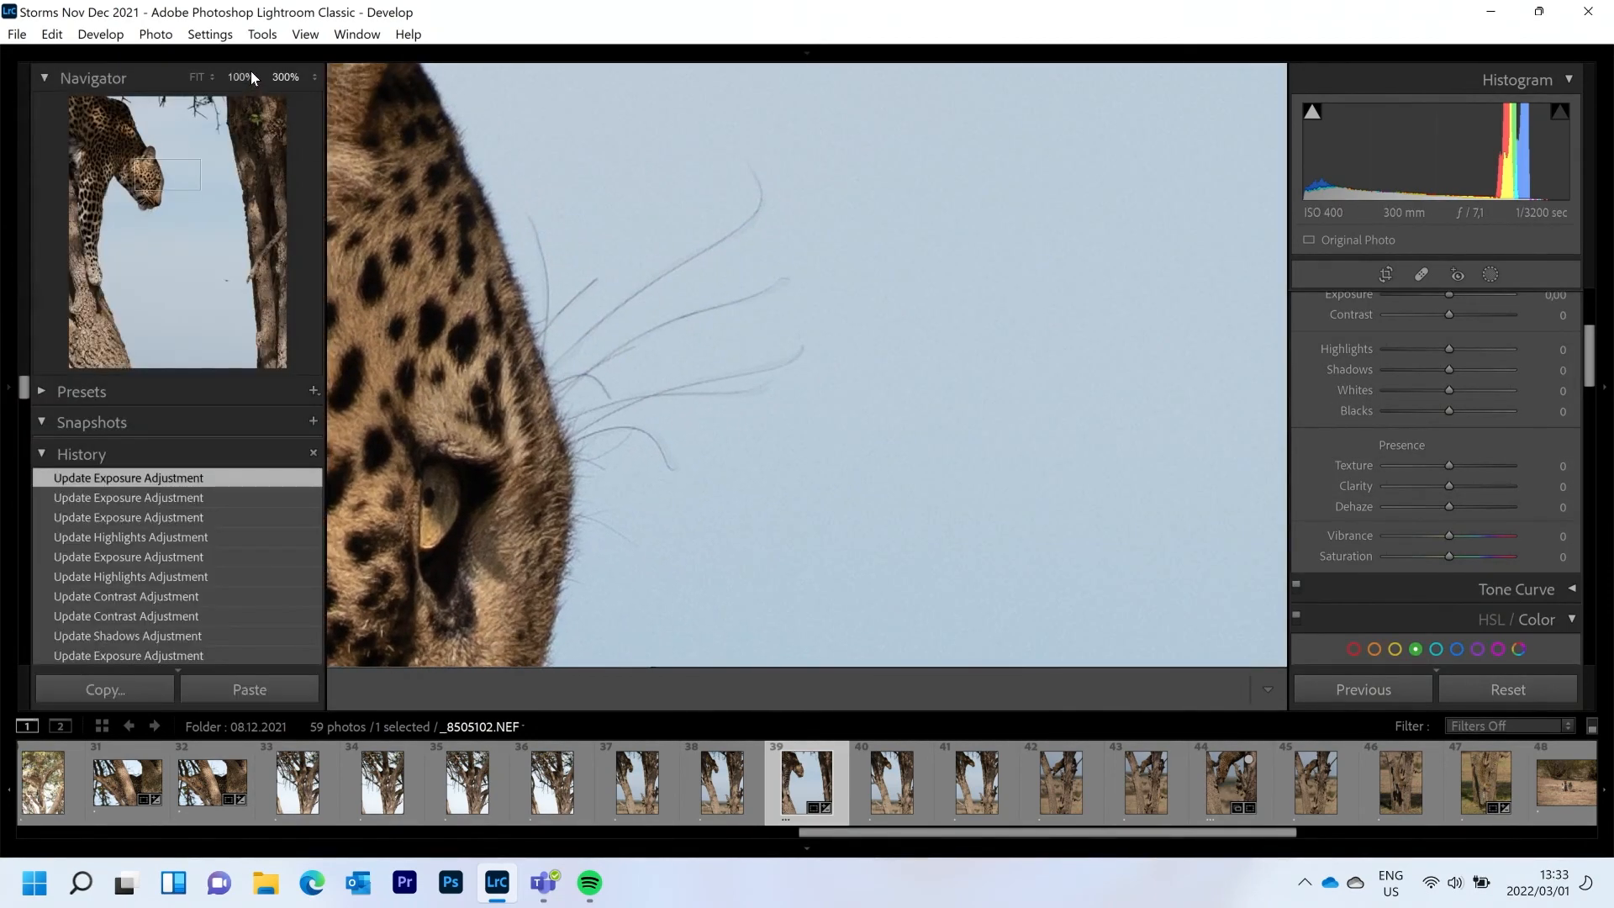
left_click(250, 76)
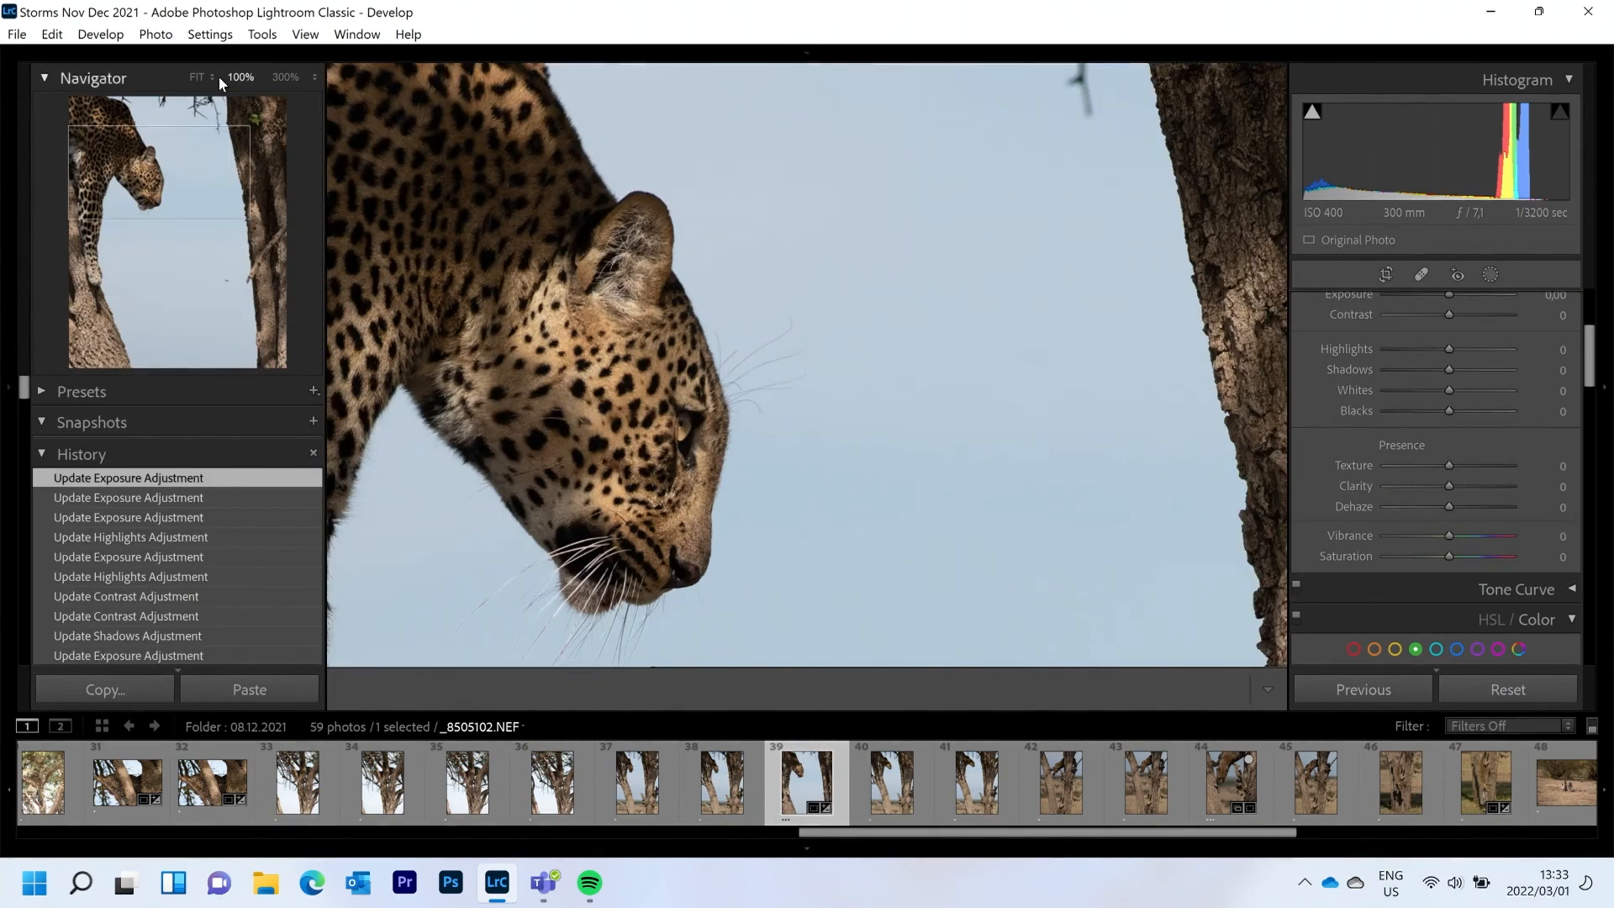
left_click(197, 78)
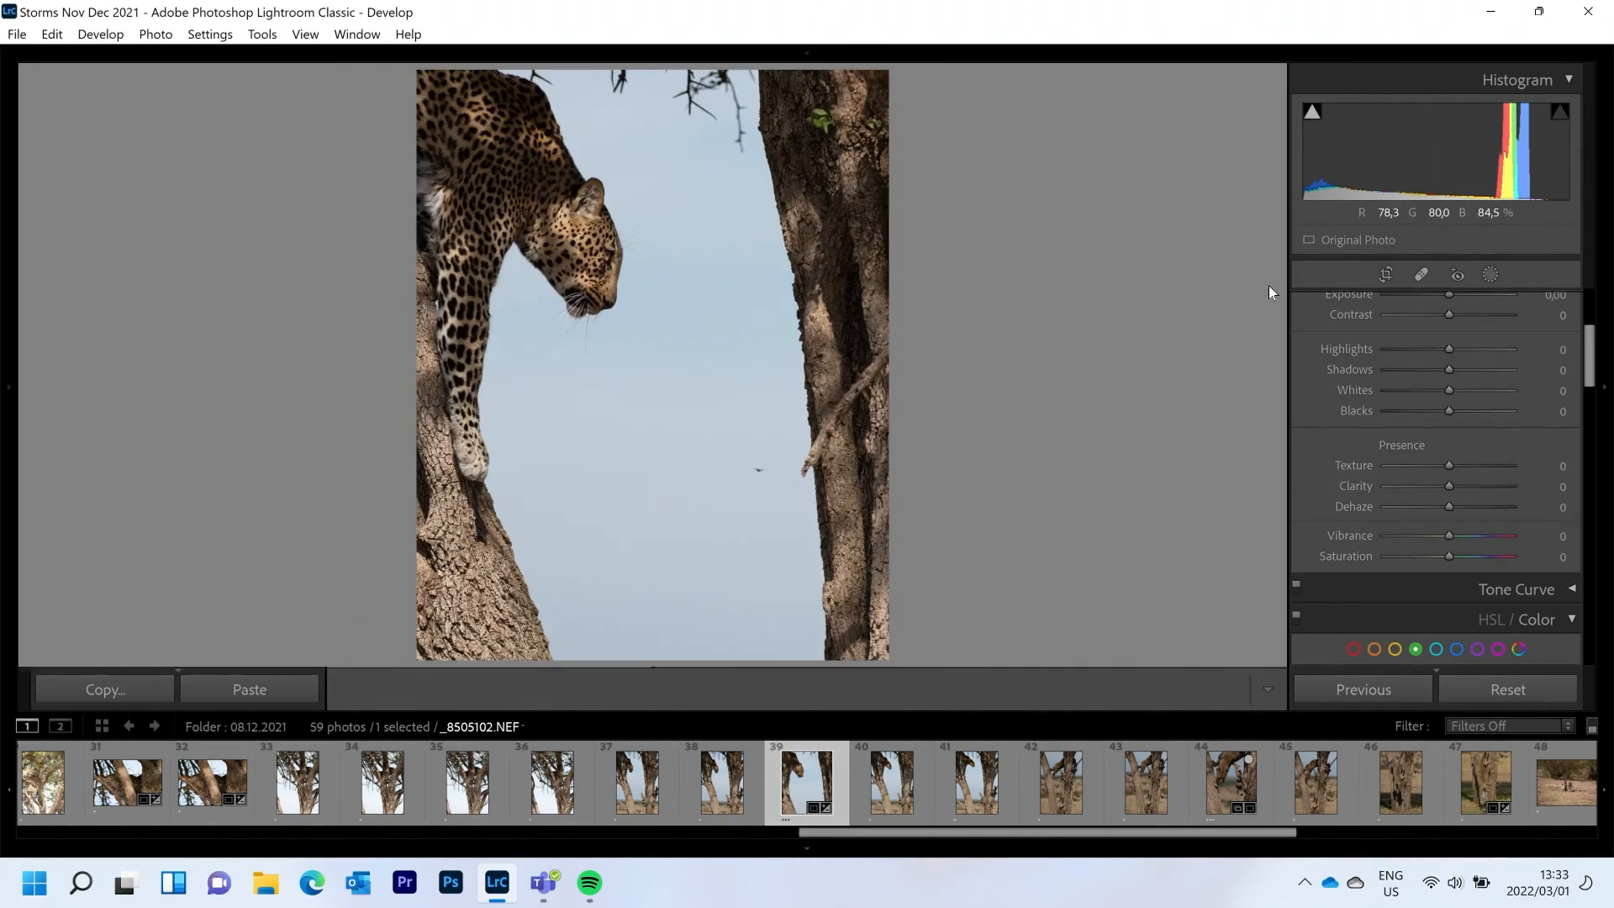
- Try a much tighter crop around the leopard's head, shoulder and front leg
left_click(1383, 272)
left_click_drag(771, 513, 725, 471)
key("Return")
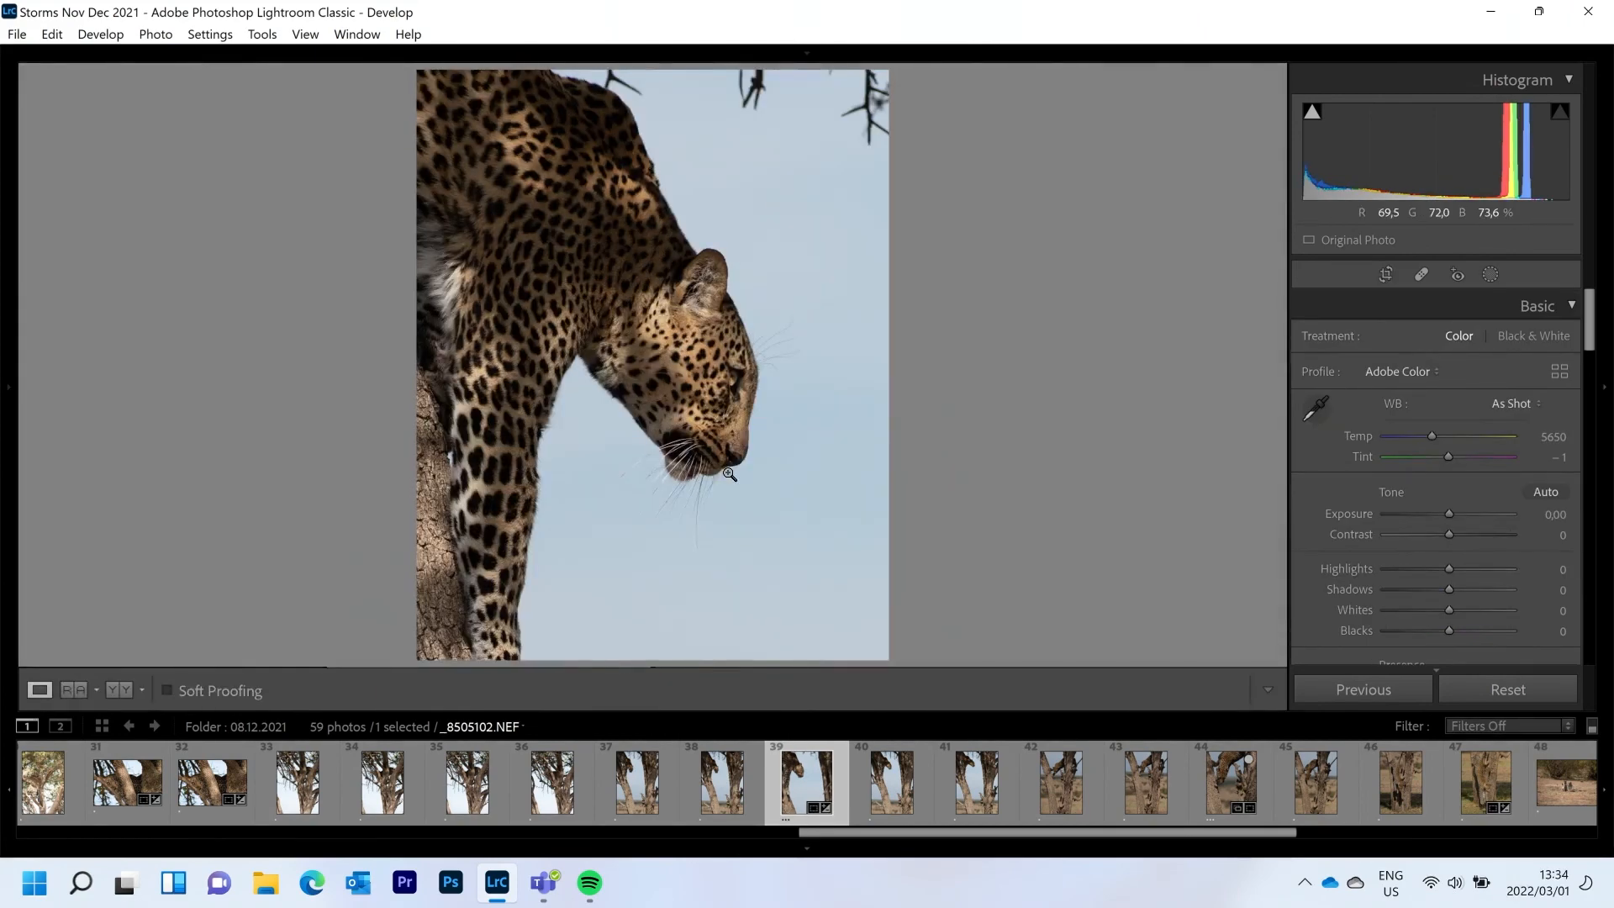
- Enlarge the crop to include the leopard's hanging paw and the tree trunk it faces, apply it, and inspect the face close up
left_click(1385, 274)
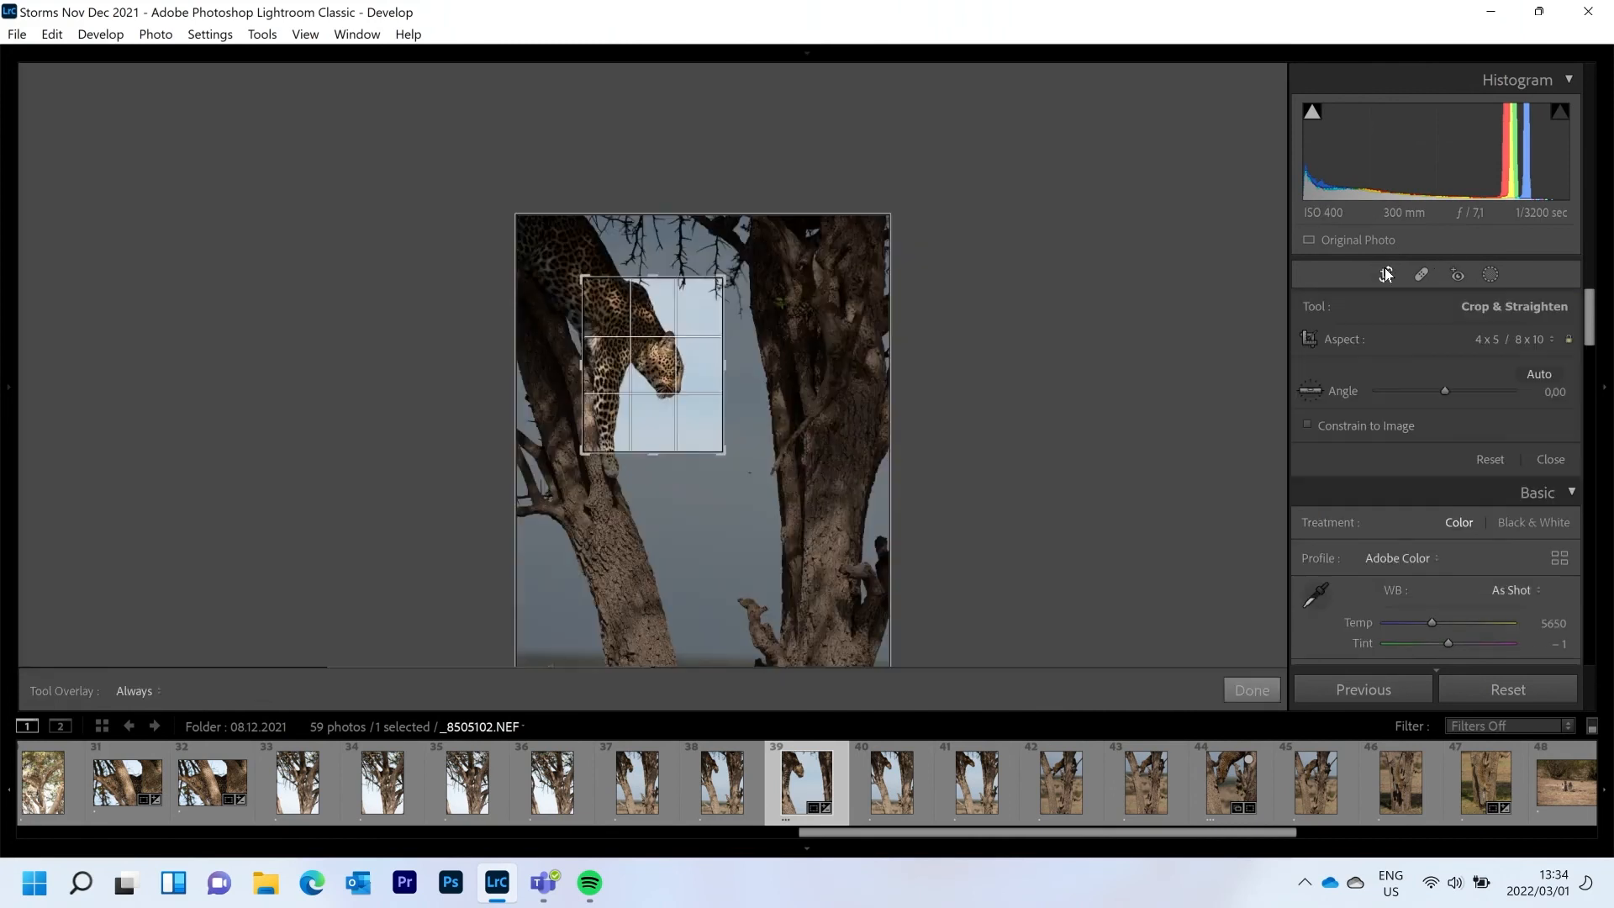
left_click_drag(728, 455, 758, 492)
left_click_drag(714, 424, 702, 417)
left_click_drag(755, 492, 762, 496)
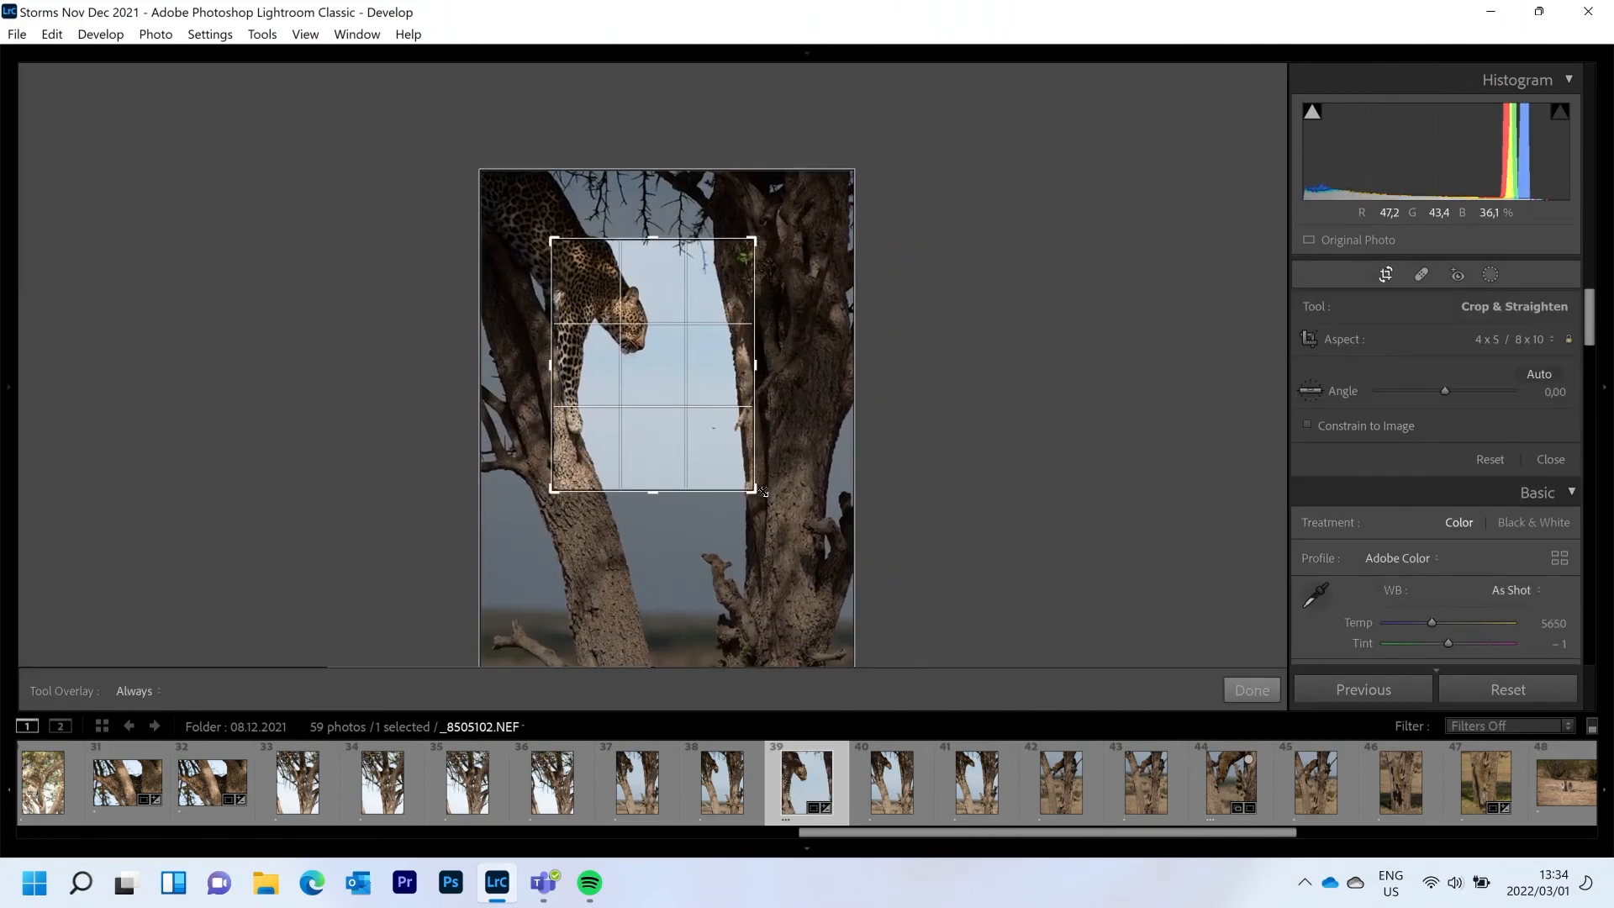
key("Return")
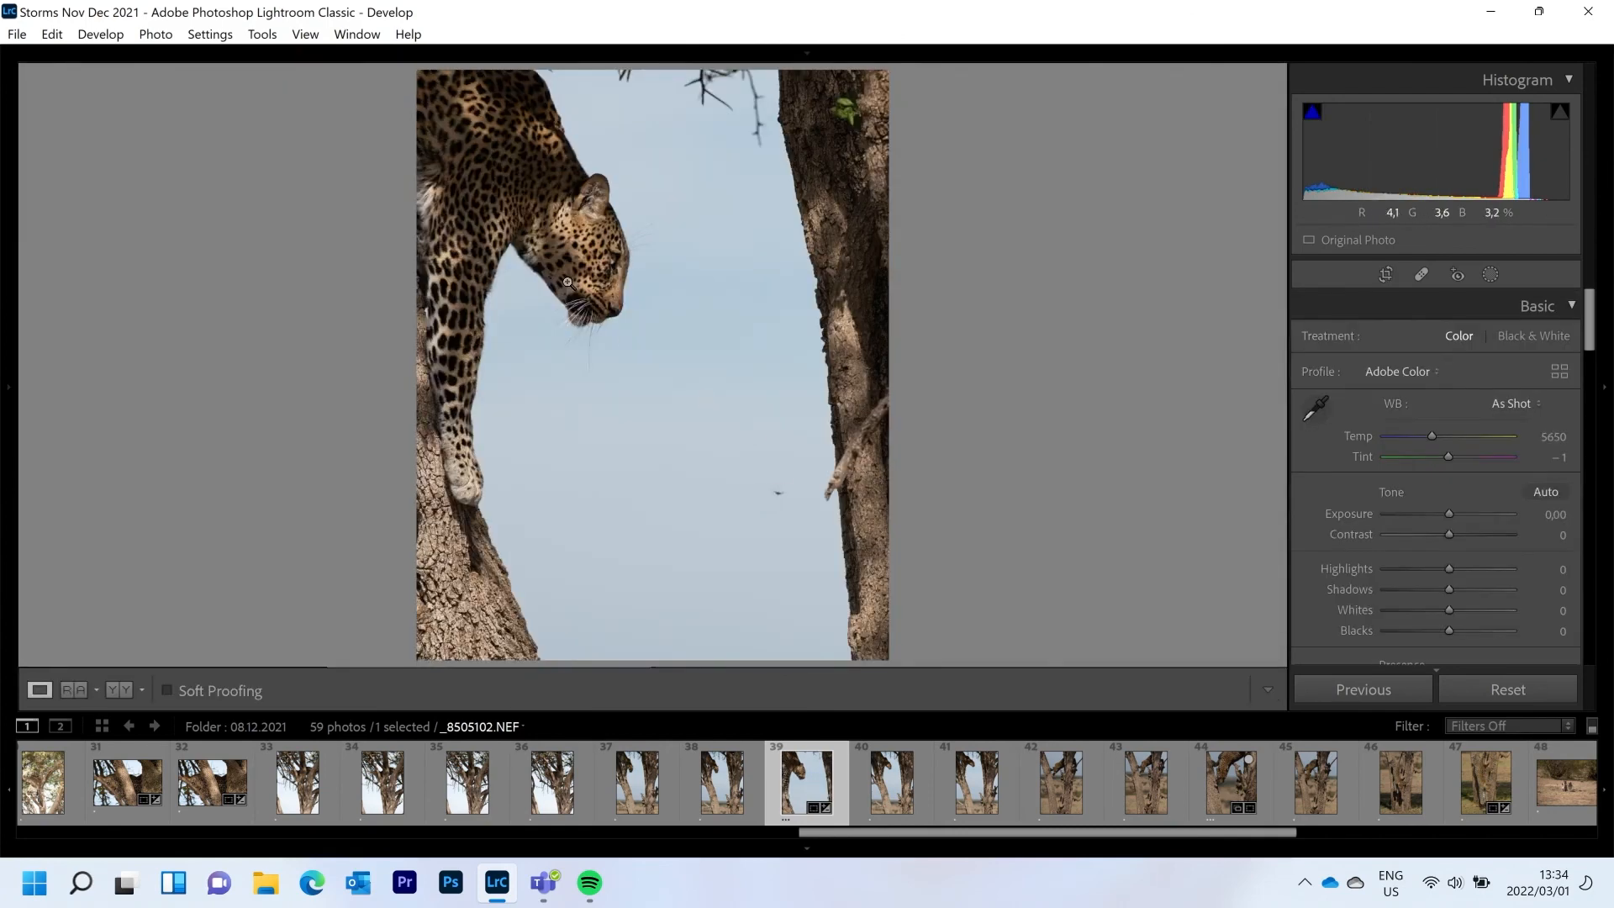
left_click(601, 307)
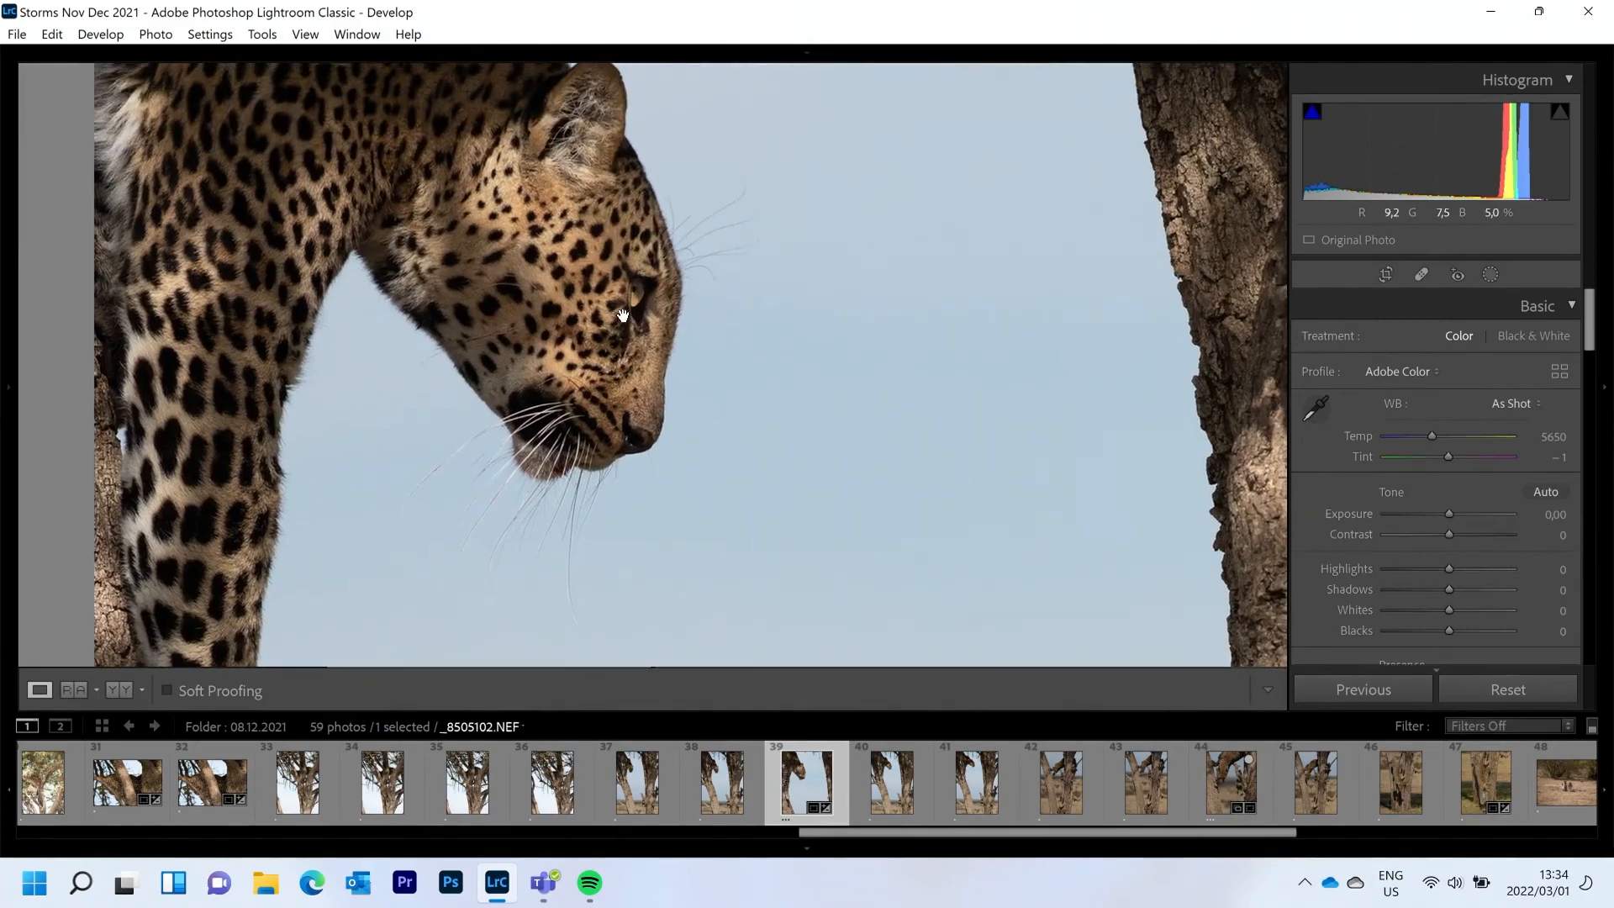